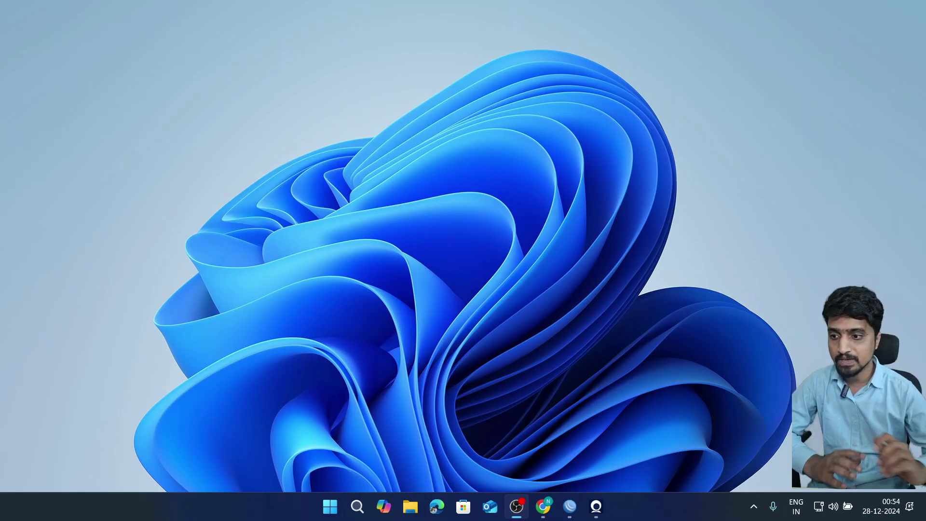
- Bring the Chrome window with the 'Mikrotik Basic Configuration for Load-balancing' diagram to the front
click(542, 506)
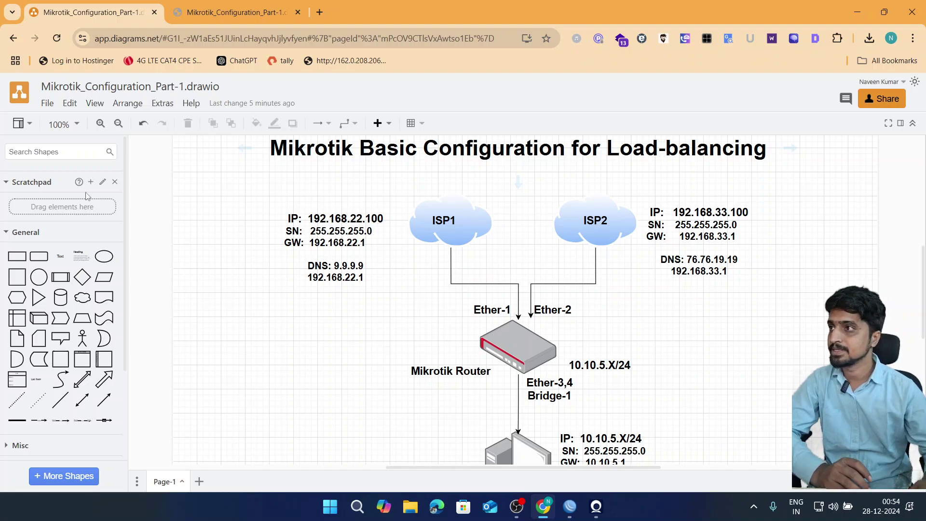
- Switch to the Mikrotik_Configuration_Part-1.drawio.pdf tab in Chrome's PDF viewer
click(213, 17)
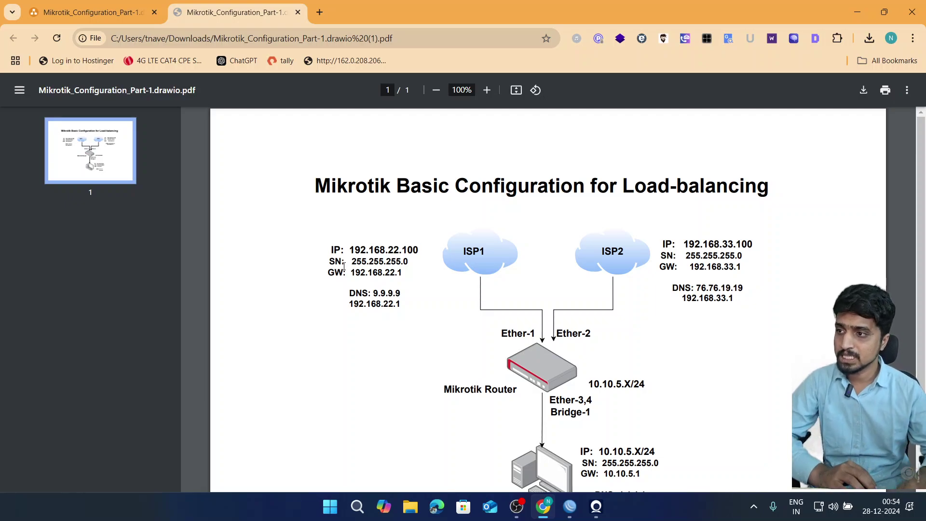
- View the PDF full screen and highlight ISP1's IP 192.168.22.100, ISP2's IP and mask 255.255.255.0
drag(350, 250, 419, 252)
key(F11)
scroll(419, 256, up, 2)
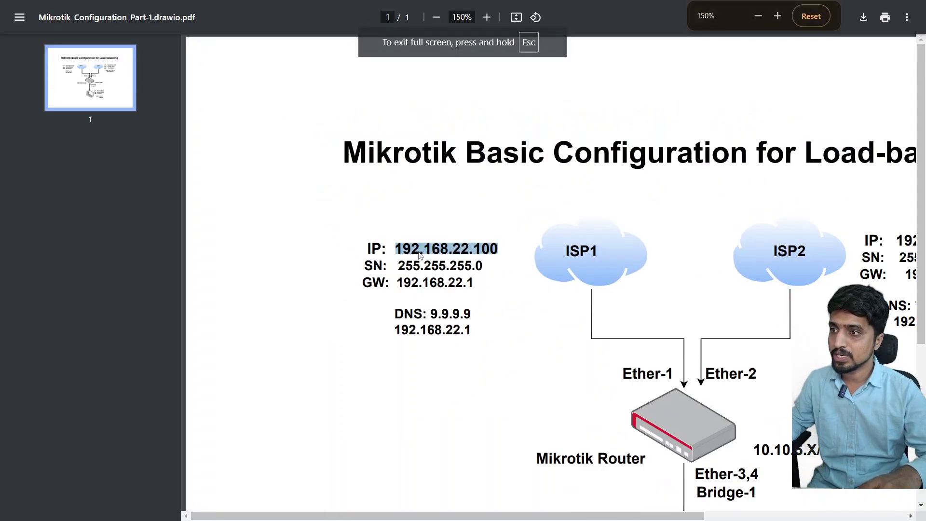
scroll(420, 255, right, 3)
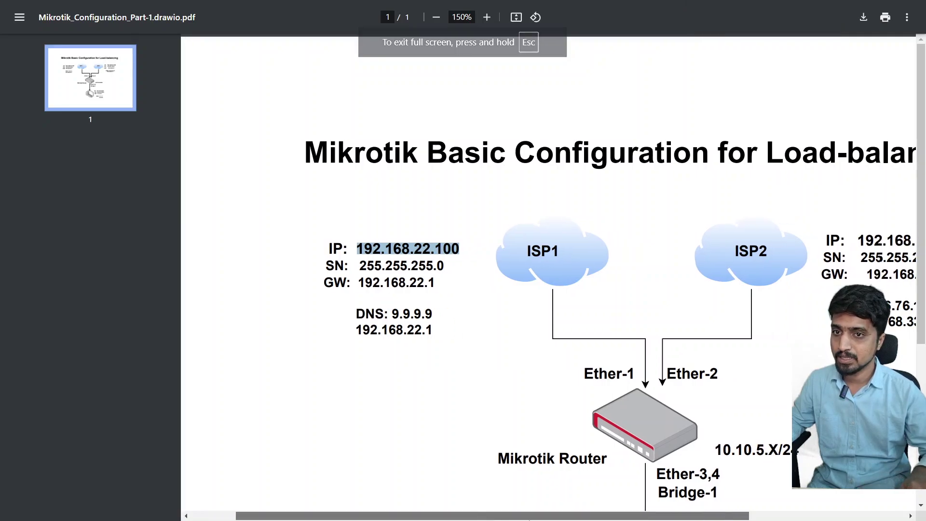
drag(782, 240, 879, 244)
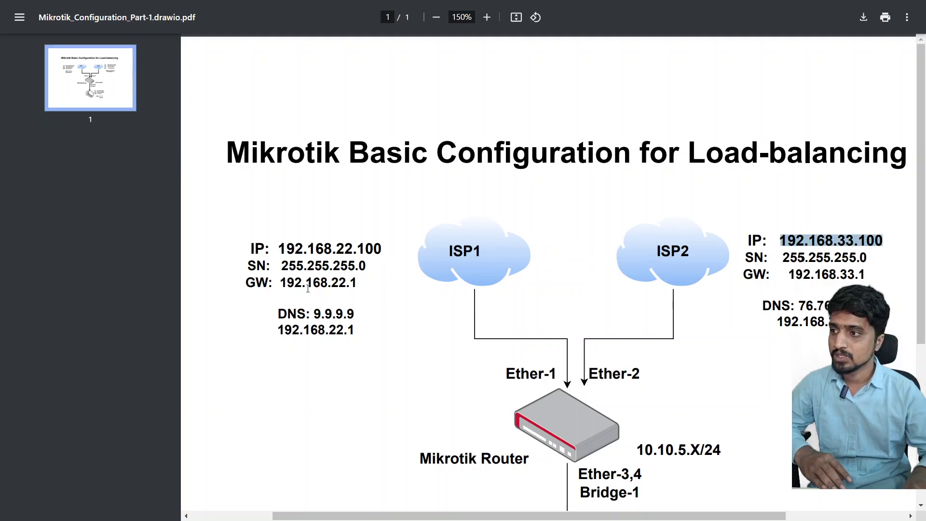
drag(328, 284, 393, 271)
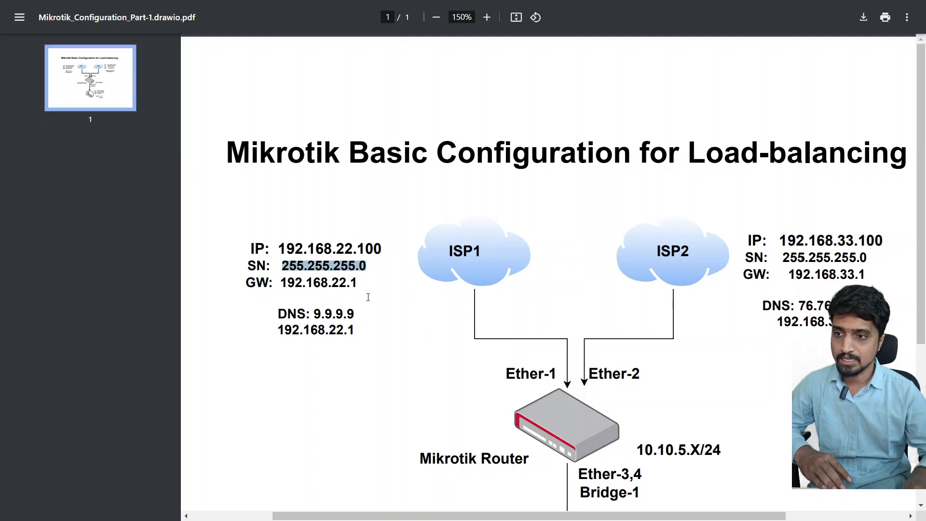
click(292, 301)
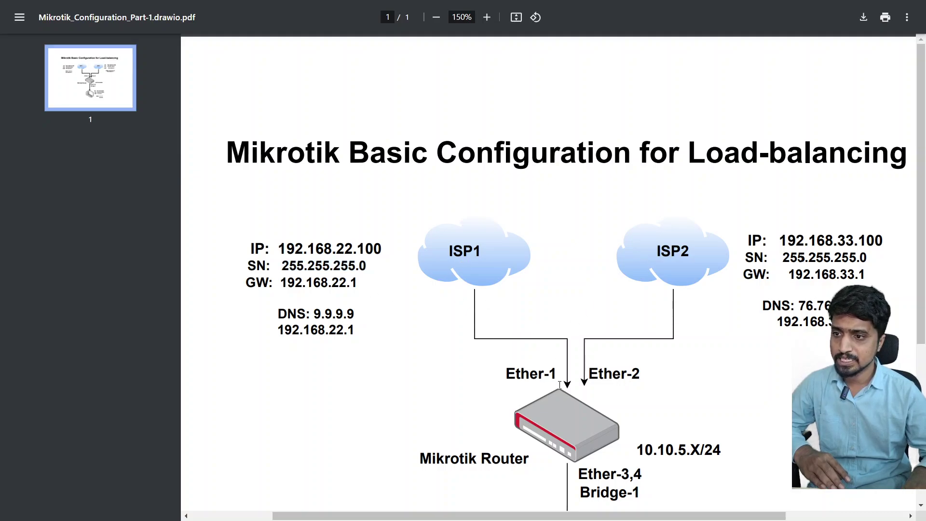
- Highlight the Ether-1, Ether-2, Ether-3,4 and Bridge-1 labels, LAN subnet 10.10.5.X/24 and PC IP
drag(557, 375, 503, 374)
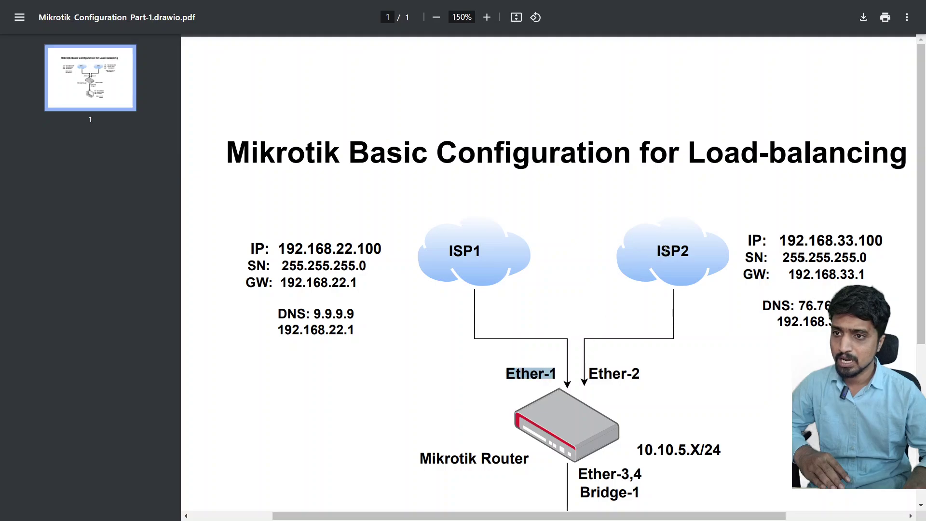
drag(590, 375, 642, 375)
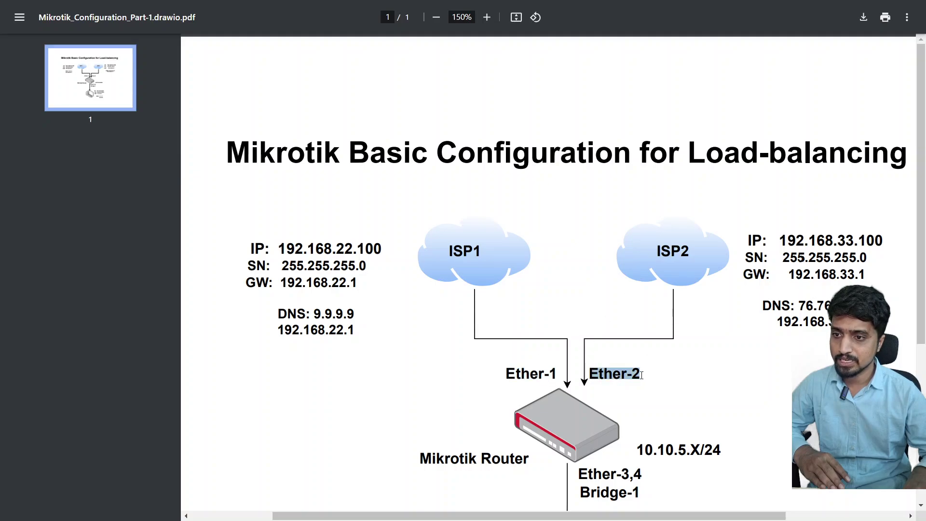
scroll(632, 369, down, 3)
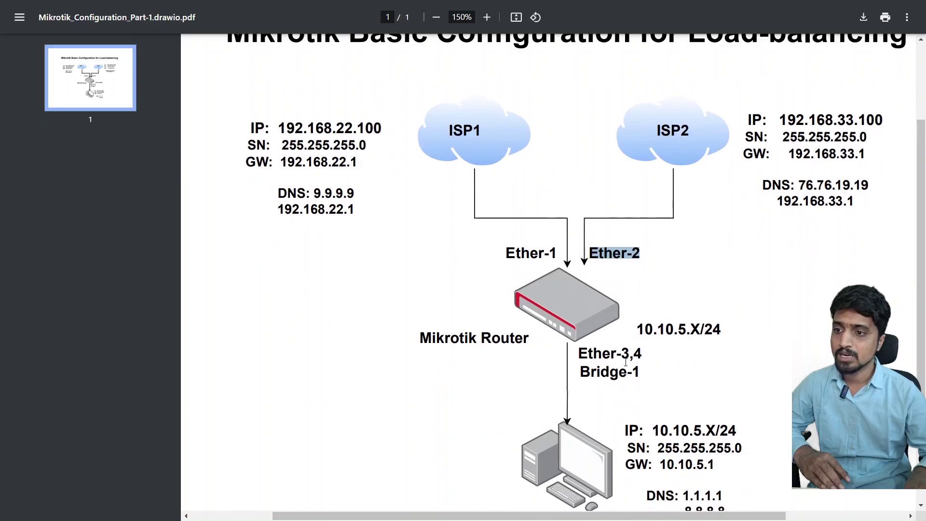
drag(579, 355, 643, 357)
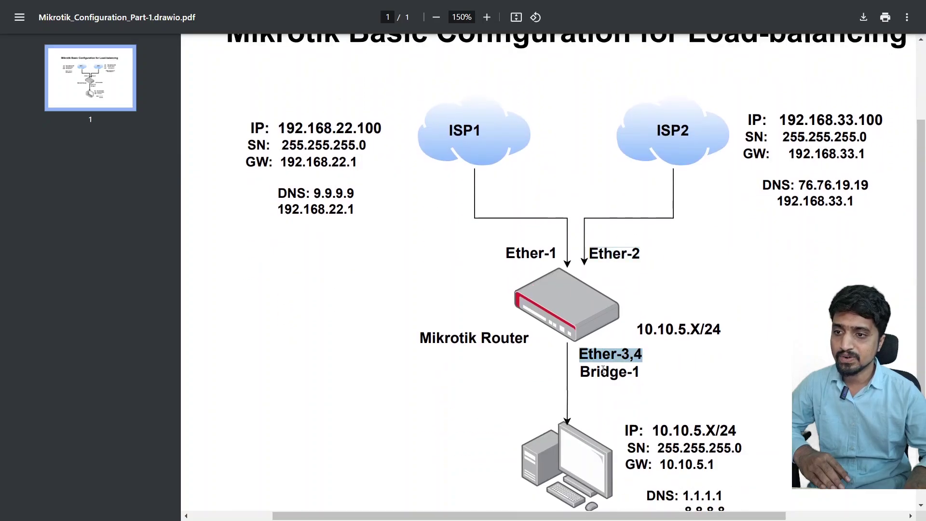
drag(581, 372, 640, 372)
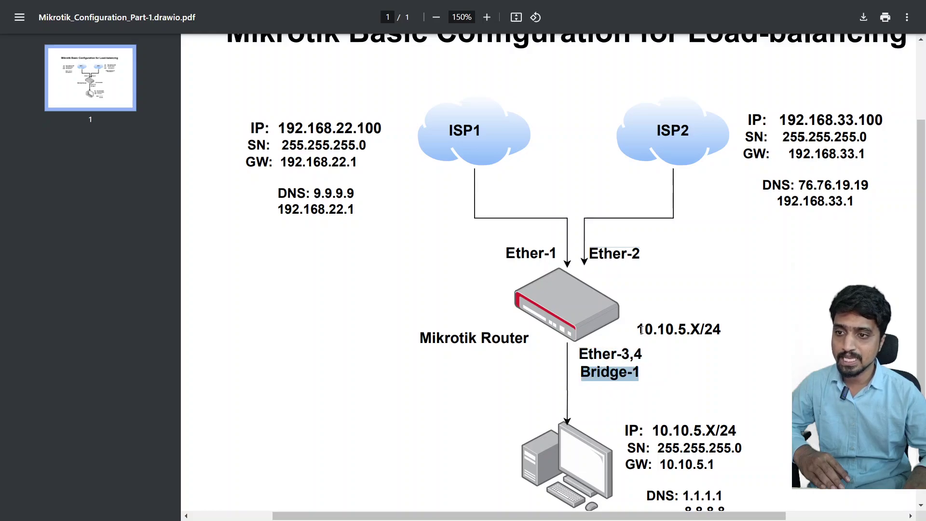
drag(638, 330, 719, 329)
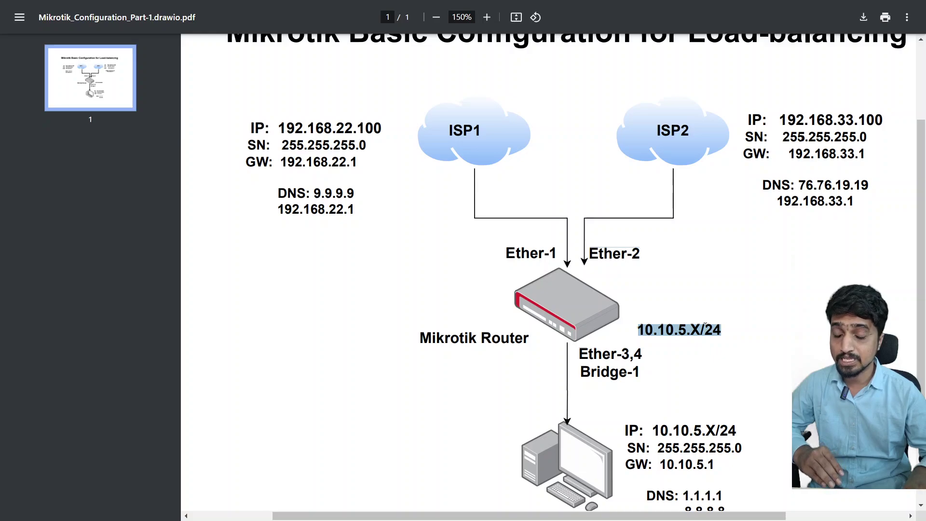
scroll(705, 326, down, 3)
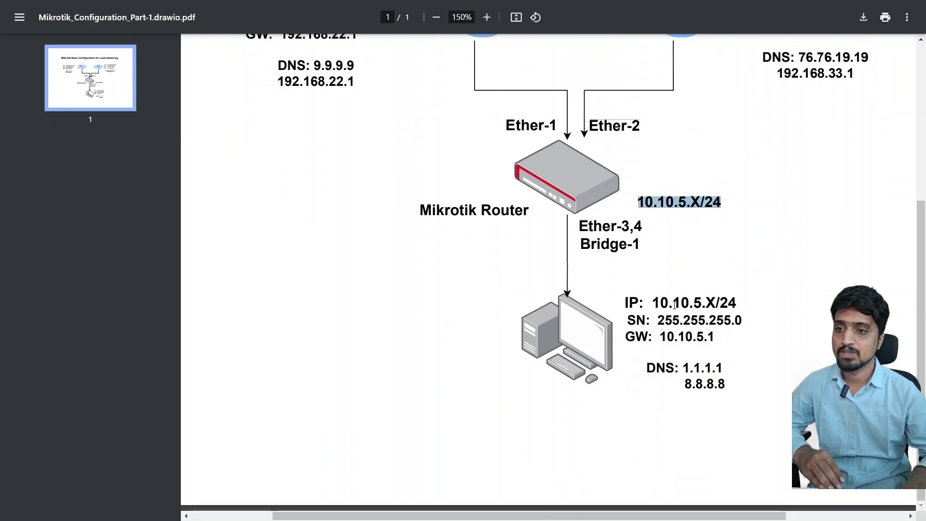
drag(654, 302, 735, 303)
- Highlight each ISP's DNS entry, including ISP1's 9.9.9.9, then leave full screen
scroll(733, 304, up, 5)
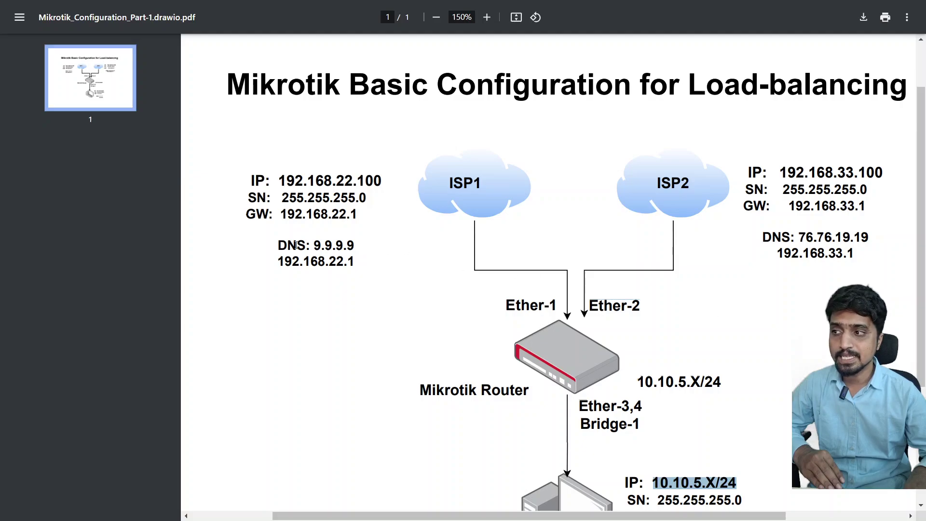
drag(278, 245, 354, 248)
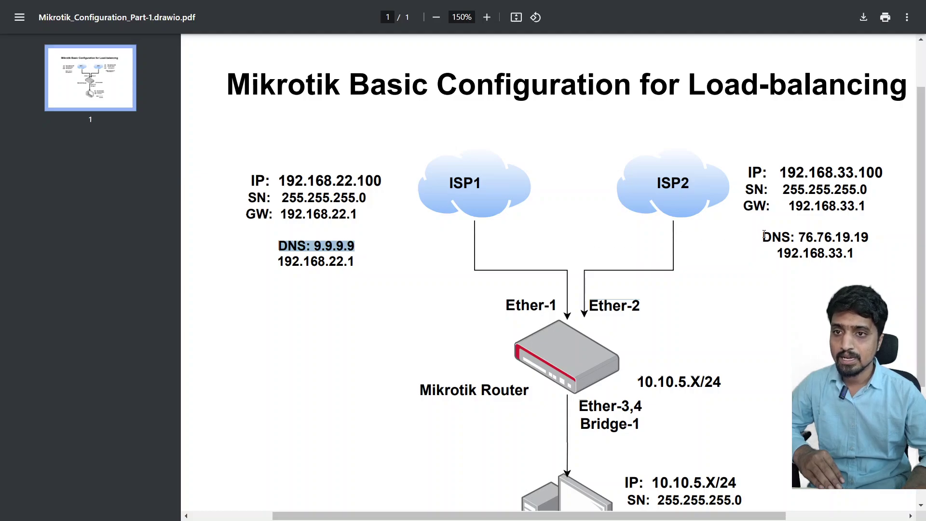
drag(763, 236, 851, 237)
click(861, 237)
click(867, 246)
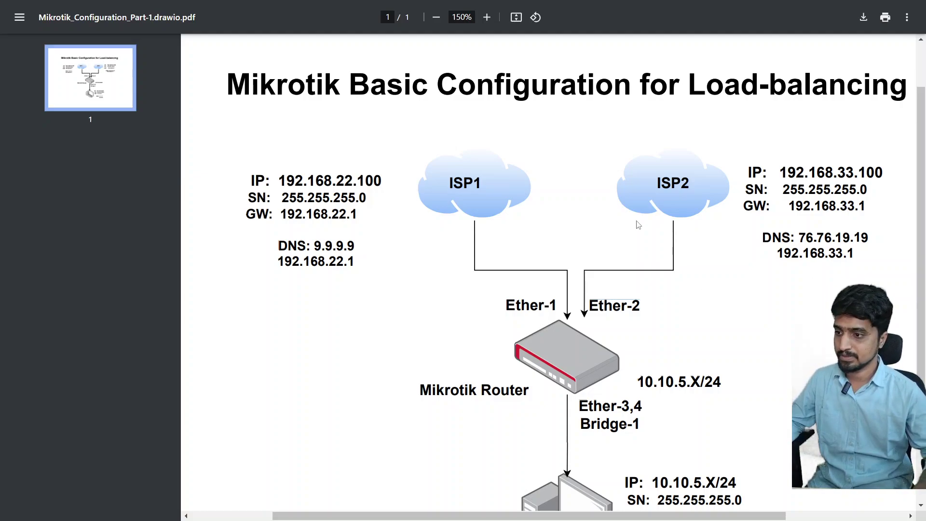
key(F11)
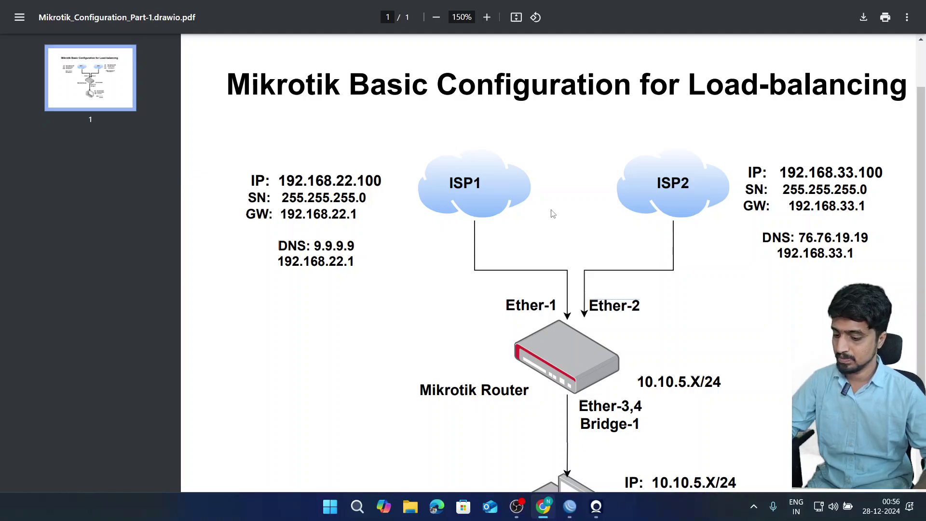
- Review the router's current addresses in the IP > Addresses list
click(570, 507)
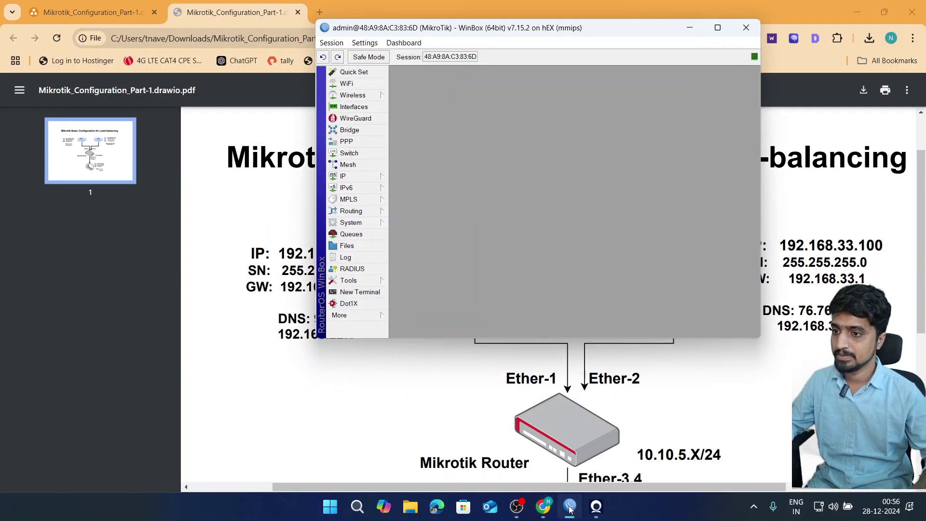
click(361, 176)
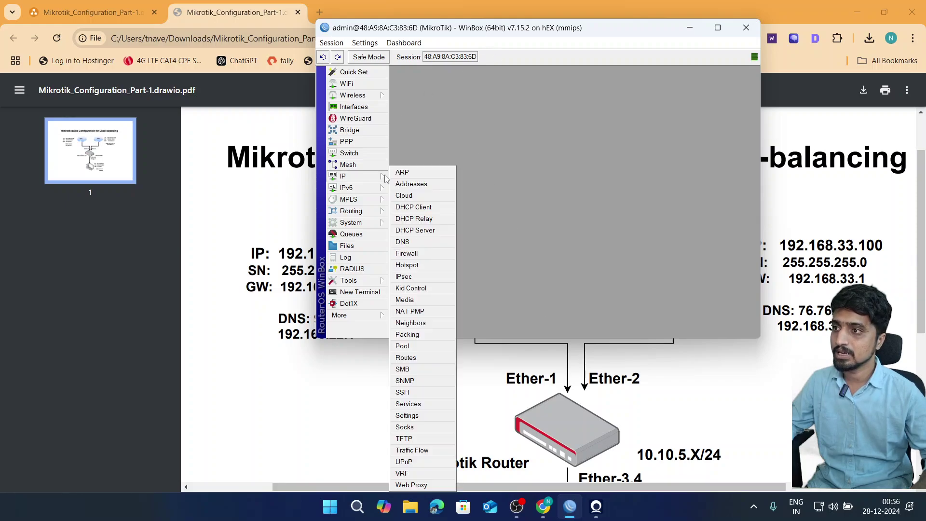
click(401, 183)
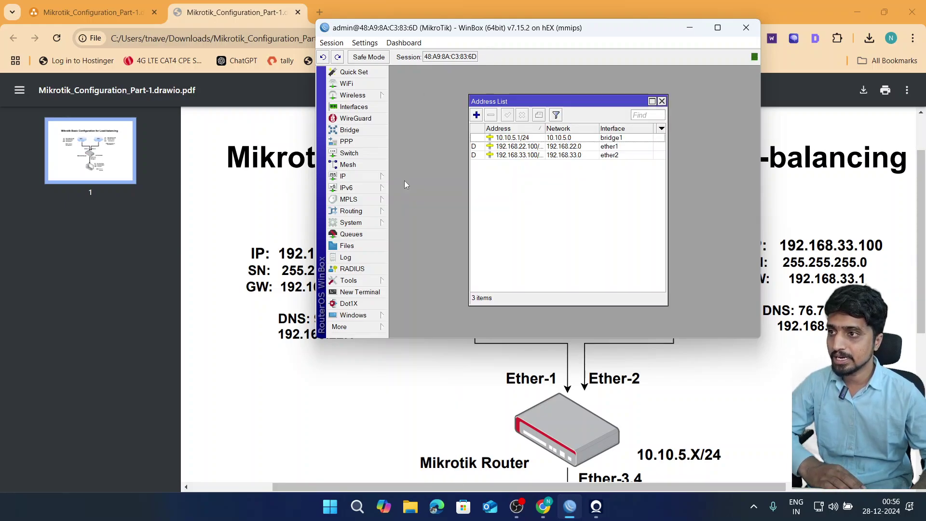
click(527, 147)
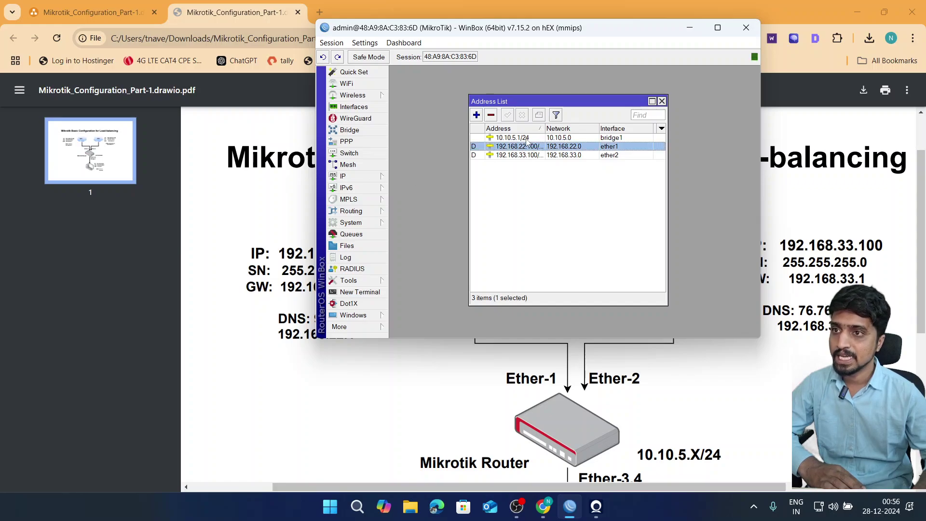
click(539, 172)
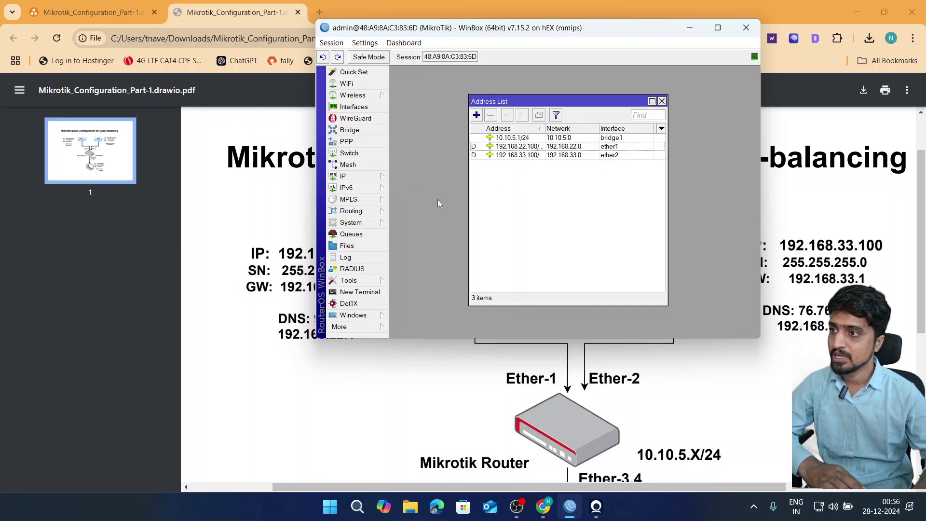
- Reset the router's configuration from System > Reset Configuration and confirm the reboot
click(351, 223)
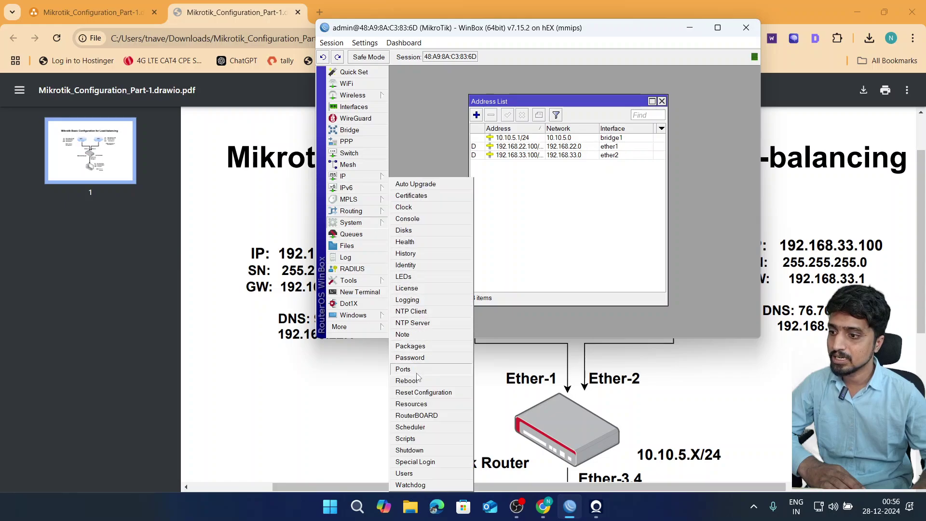
click(418, 392)
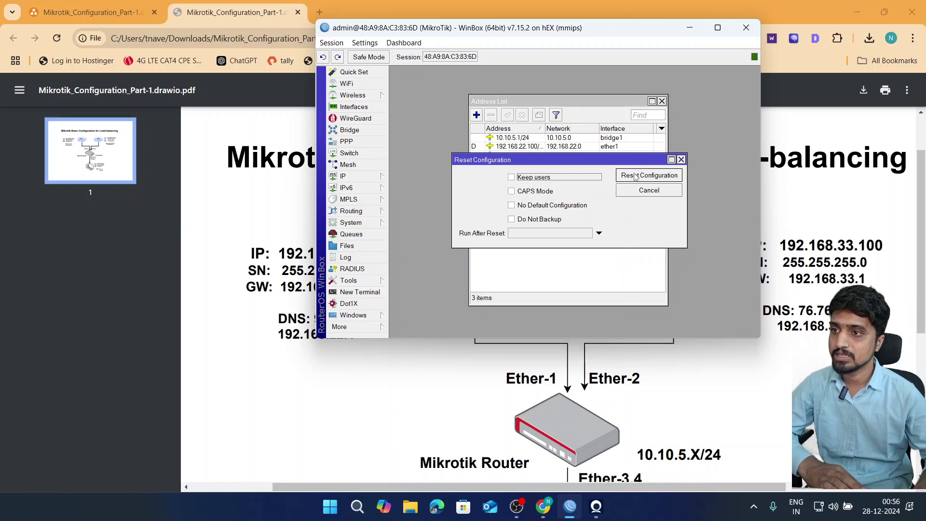
click(635, 177)
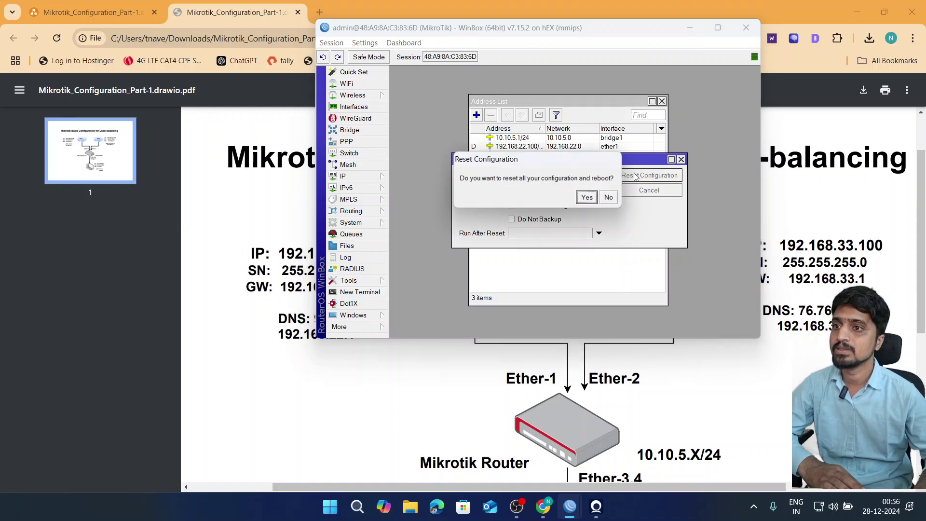
click(584, 196)
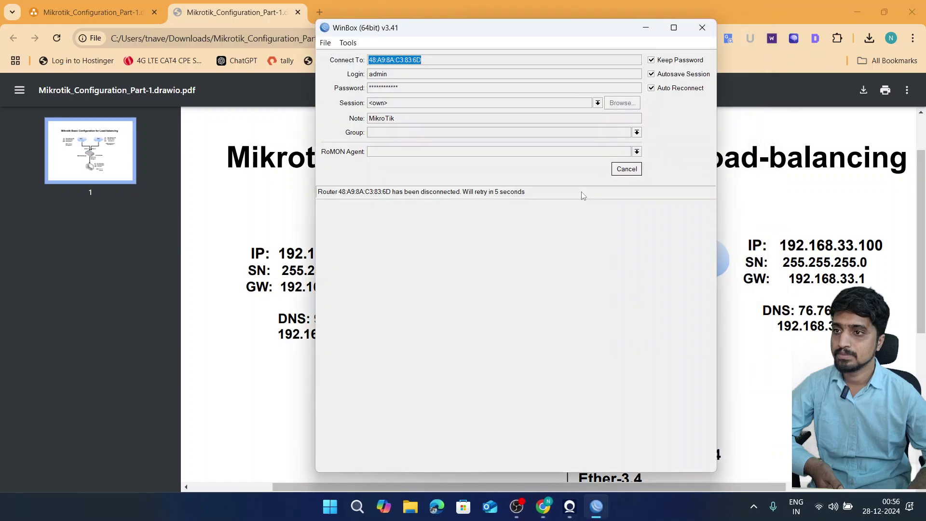
- Stop the automatic reconnect and rescan the neighbour list until the router reappears
click(625, 171)
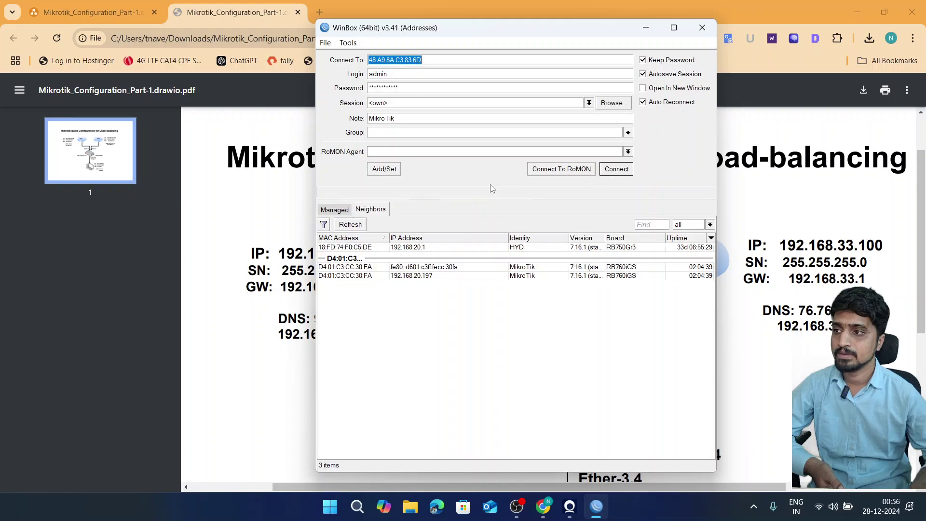
click(342, 227)
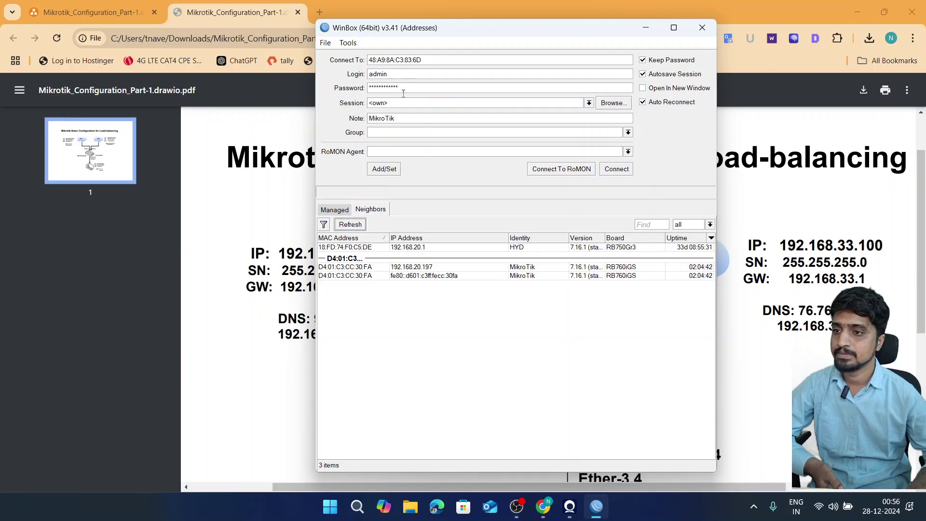
click(359, 226)
click(360, 226)
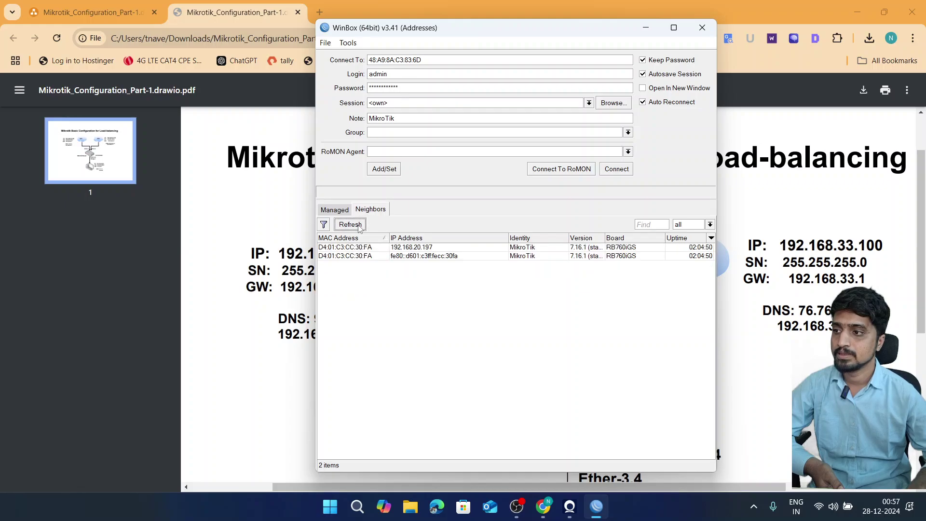
click(359, 225)
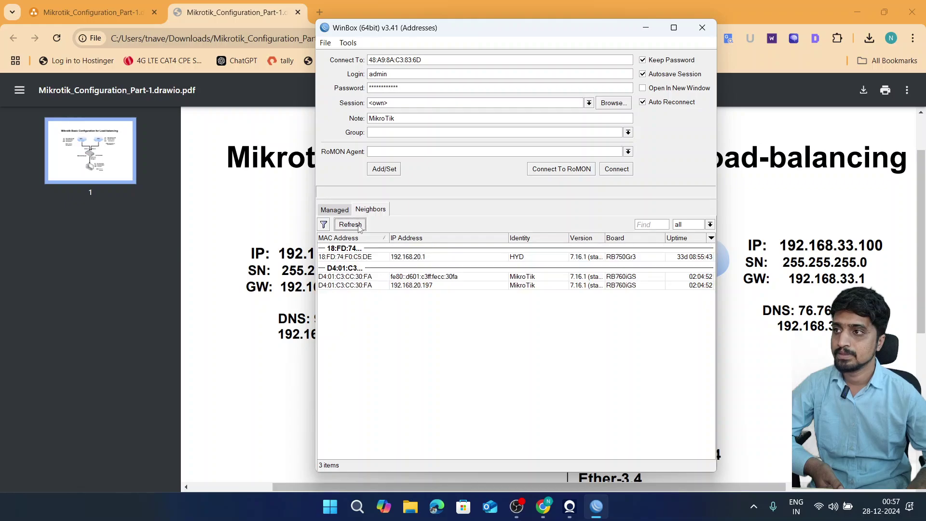
click(359, 226)
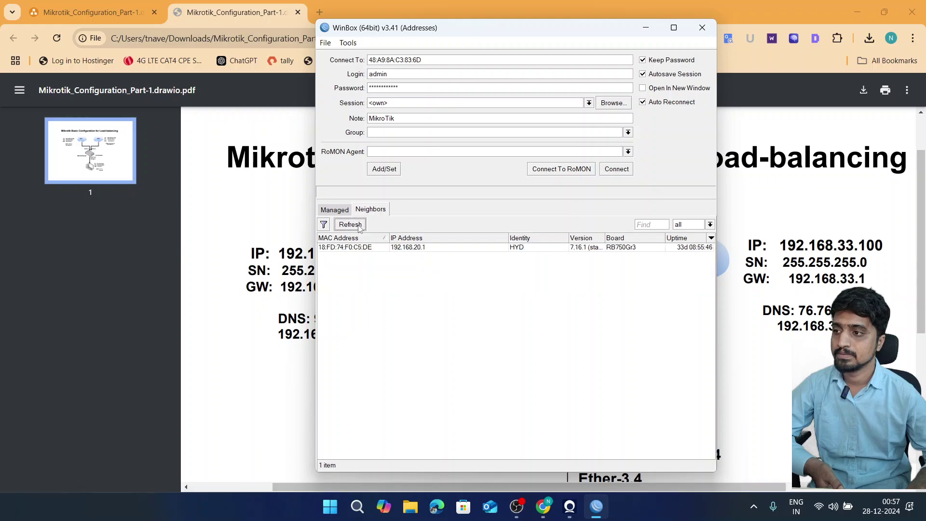
- Log in as admin with an empty password, retrying after the first attempt hangs
click(416, 85)
key(ctrl+a)
key(BackSpace)
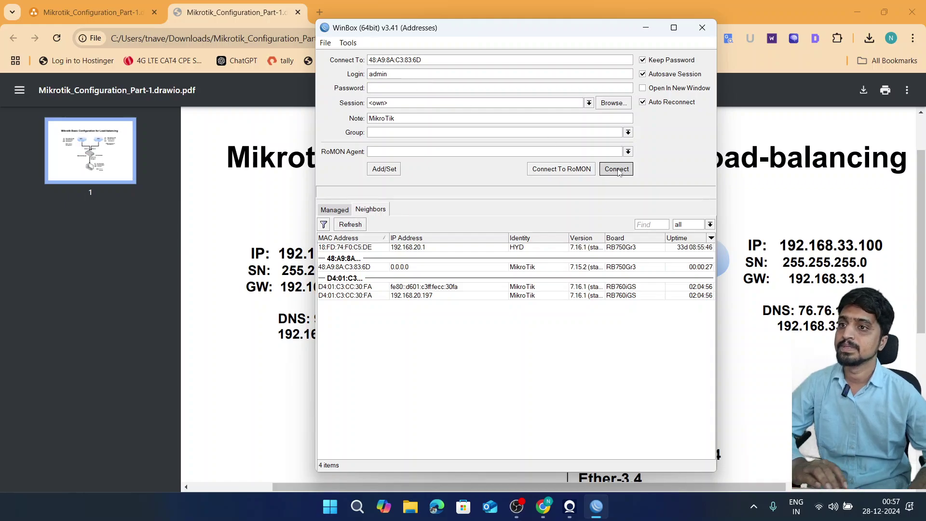
click(618, 170)
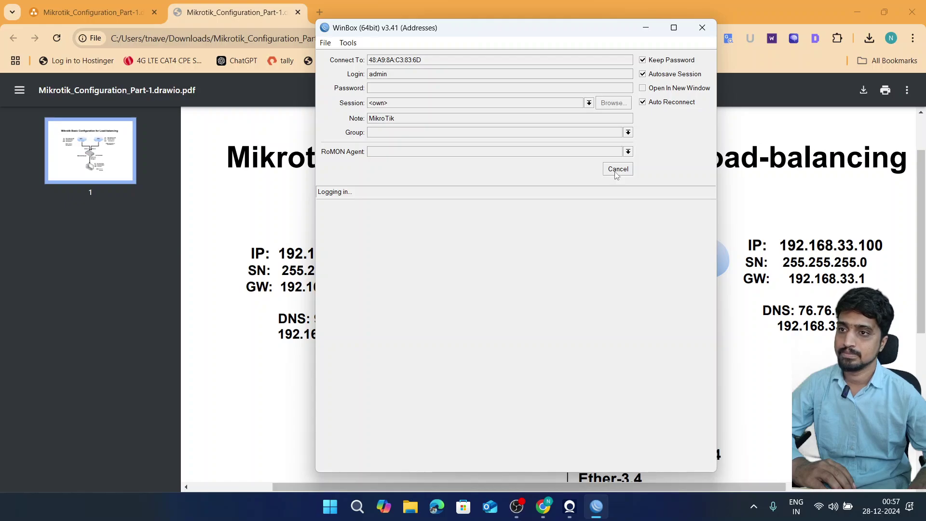
click(617, 169)
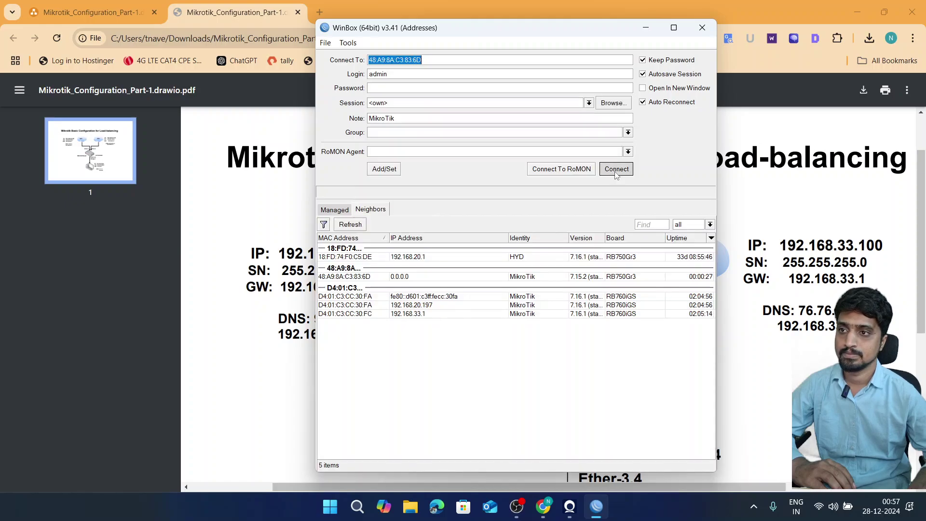
click(617, 169)
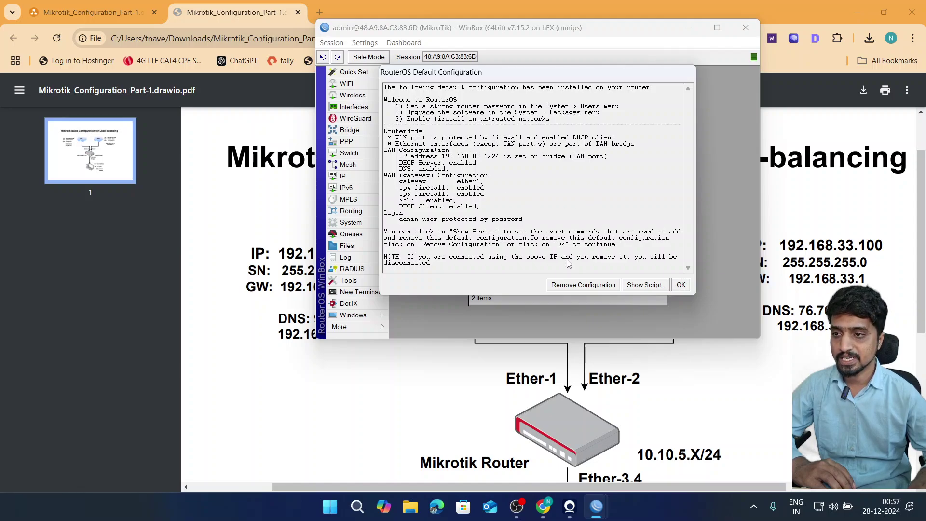
- Remove the RouterOS default configuration from the freshly reset router
click(570, 288)
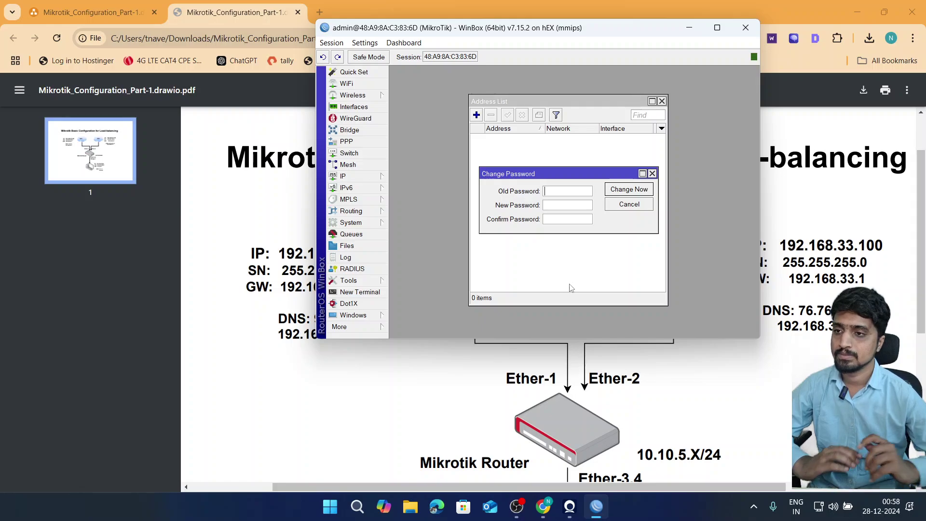
- Dismiss the password prompt, cancel the reconnect, and log back in to the router
click(570, 278)
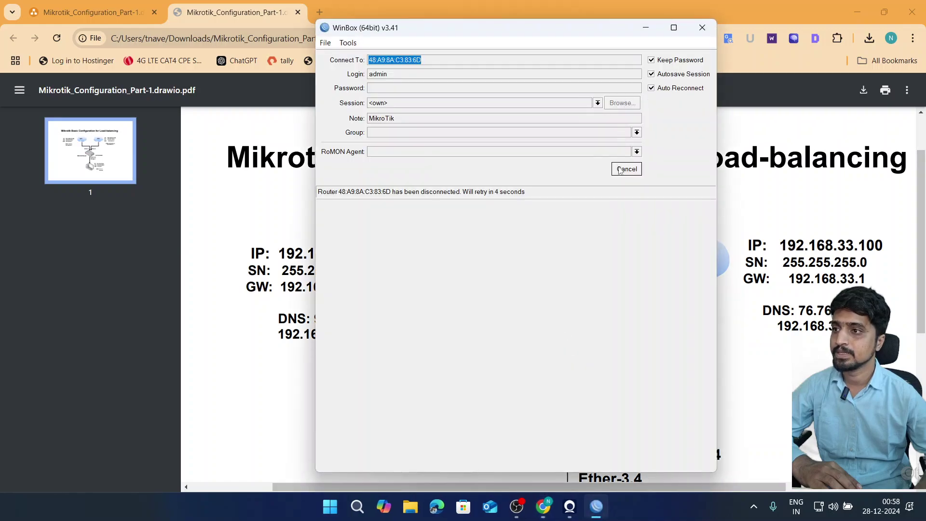
click(621, 170)
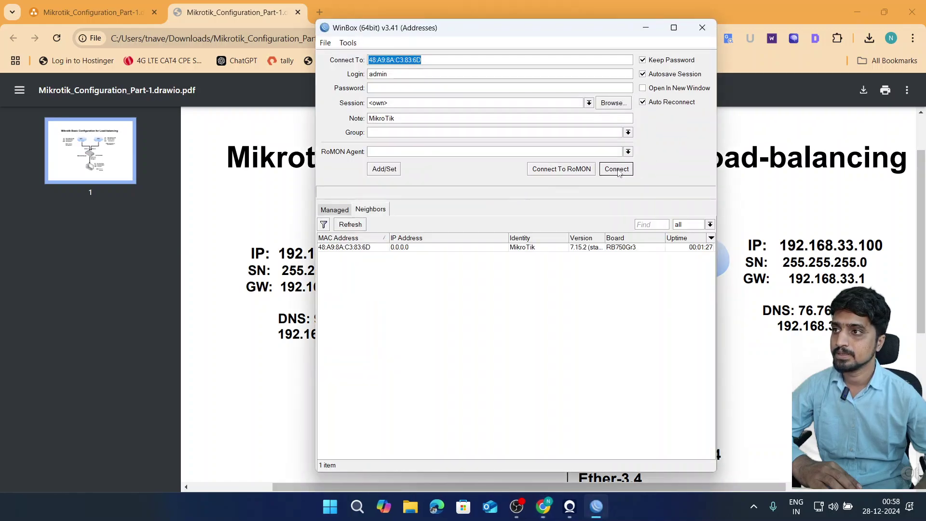
click(618, 171)
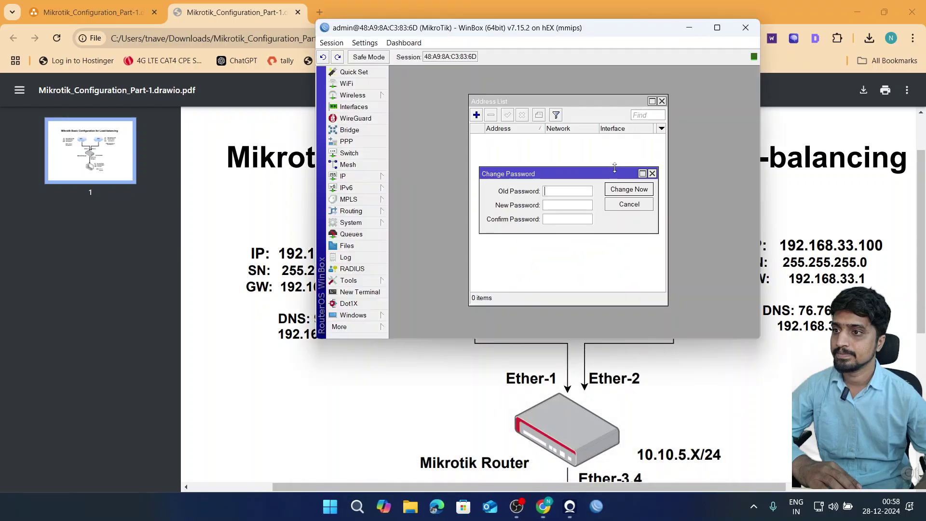
- Enter and confirm a new admin password, then close the empty address list
click(564, 205)
text(admi)
key(Tab)
text(ad)
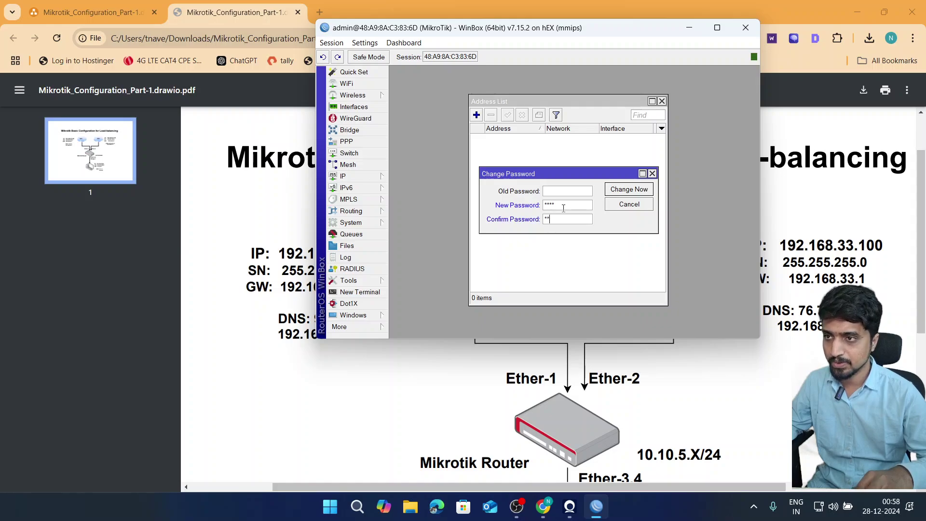
text(mi)
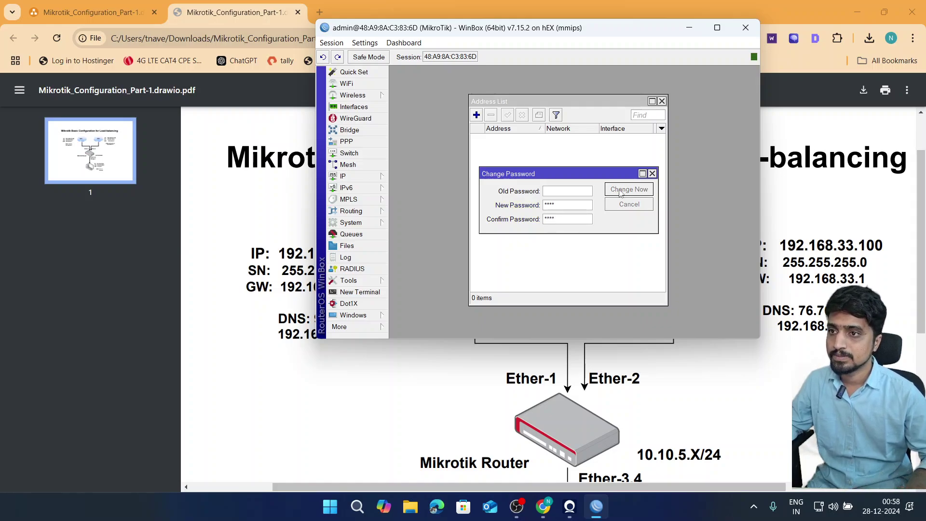
click(621, 190)
key(Escape)
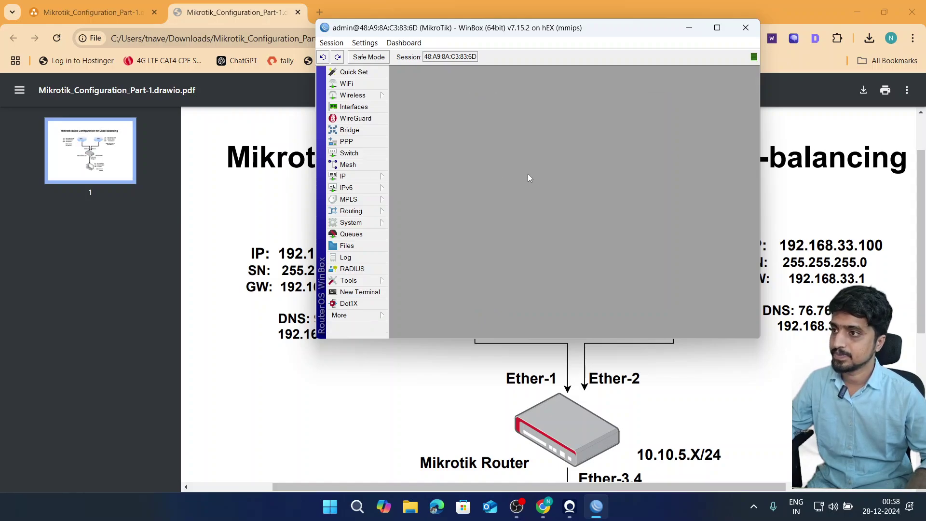
click(370, 177)
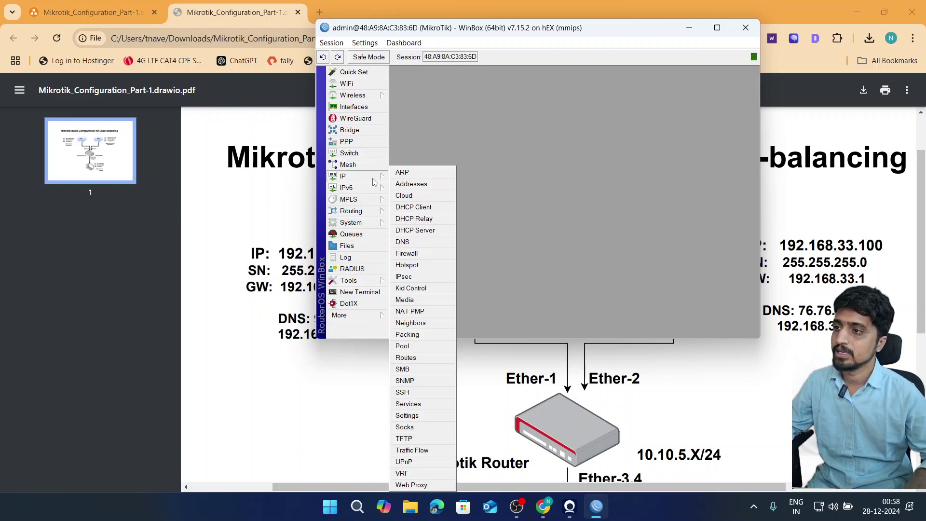
- Maximize WinBox and review ether1, ether2 and ether3 in the widened Interfaces list
click(355, 107)
click(857, 12)
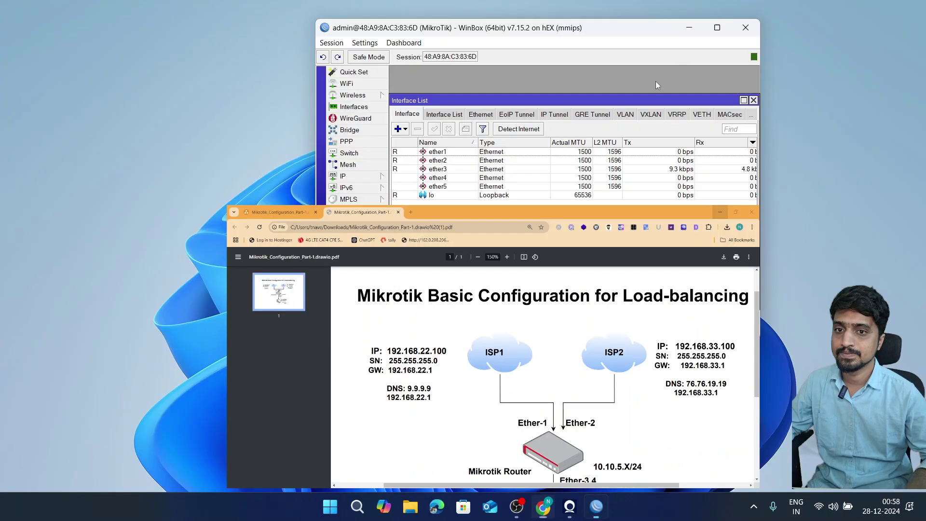
double_click(484, 29)
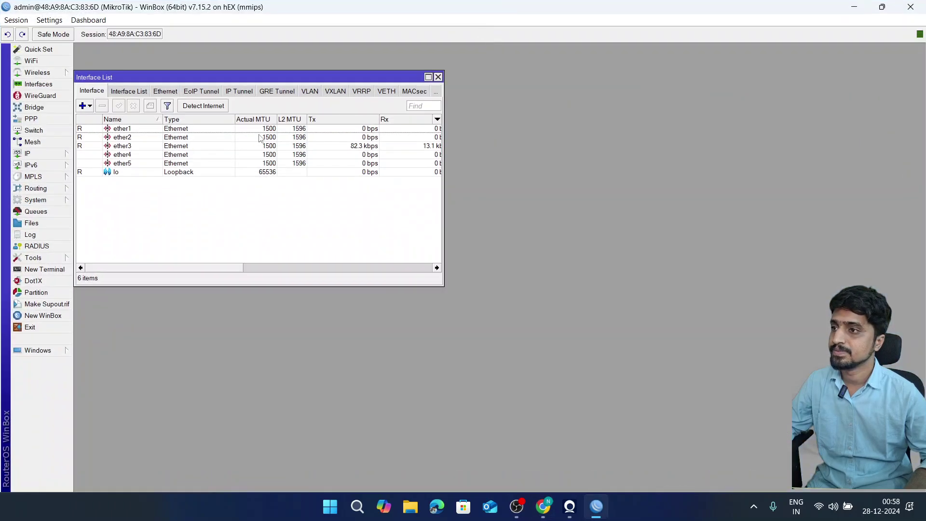
click(127, 130)
click(126, 138)
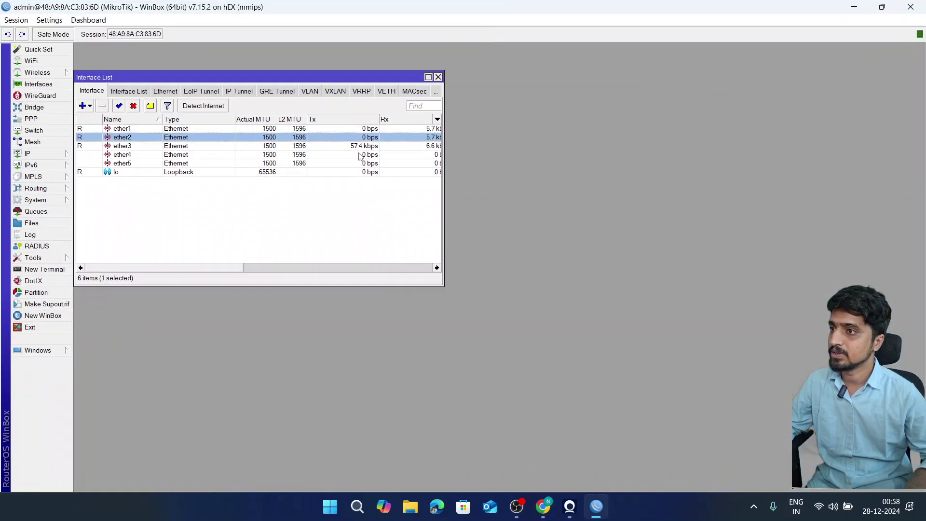
drag(444, 189, 650, 188)
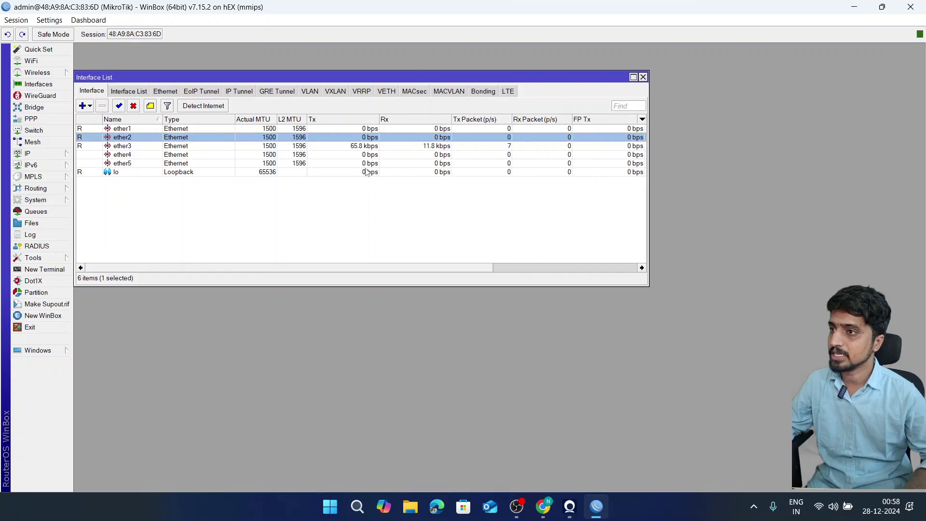
click(165, 147)
click(155, 129)
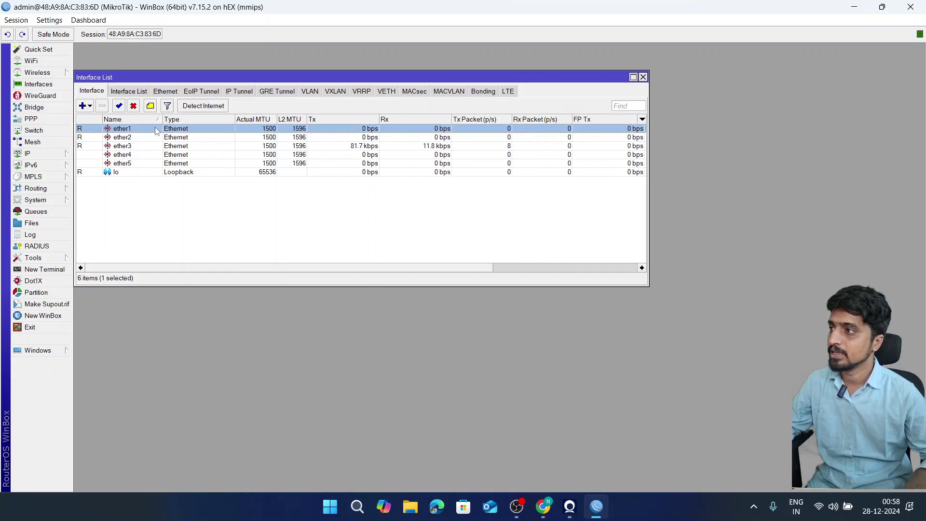
- Add DHCP clients on ether1 and ether2 in IP > DHCP Client
click(29, 154)
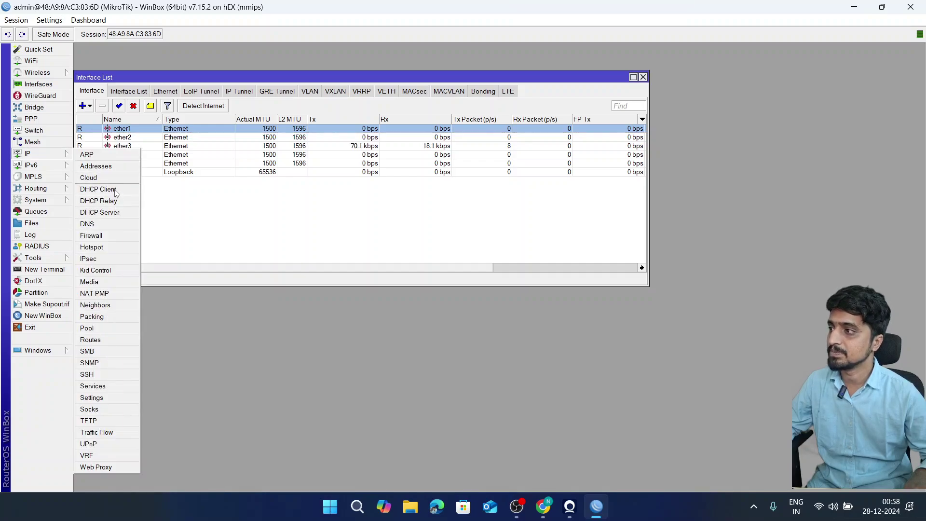
click(115, 190)
click(119, 99)
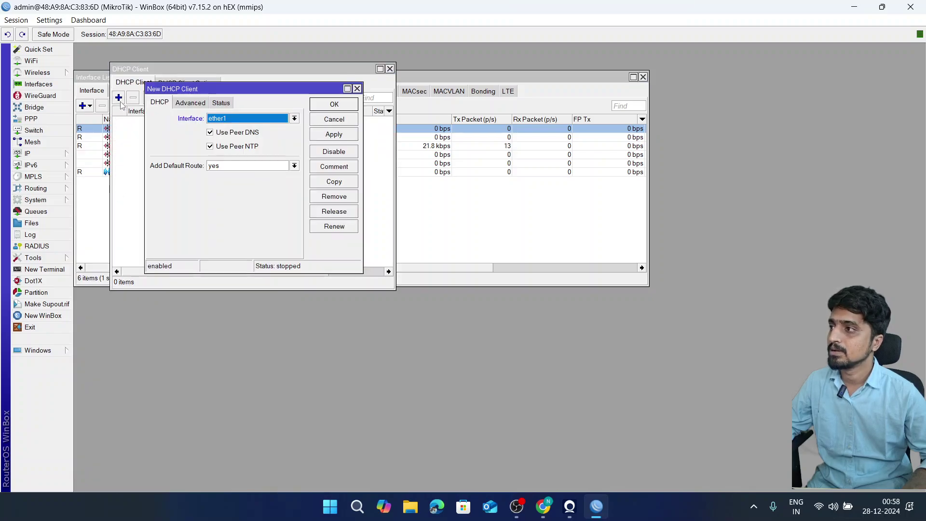
click(334, 104)
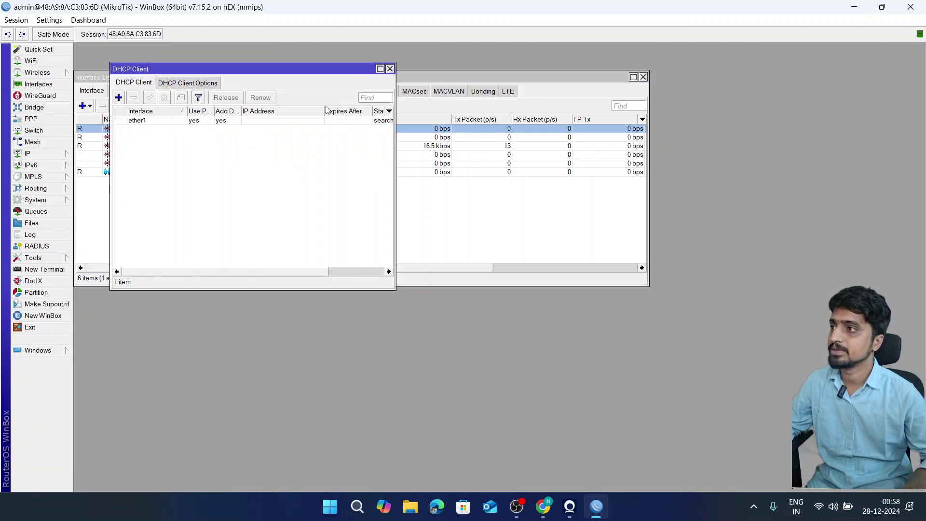
drag(240, 74, 511, 160)
click(390, 185)
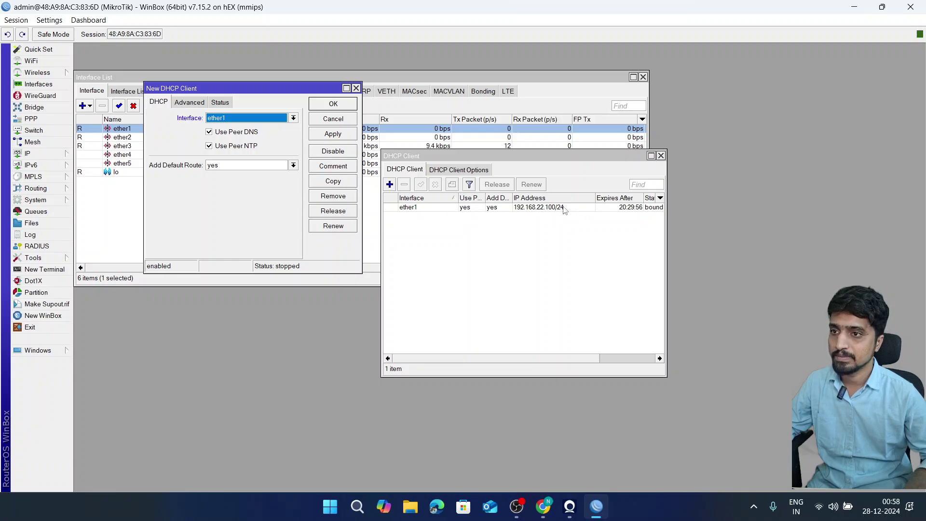
click(237, 119)
click(241, 136)
click(332, 107)
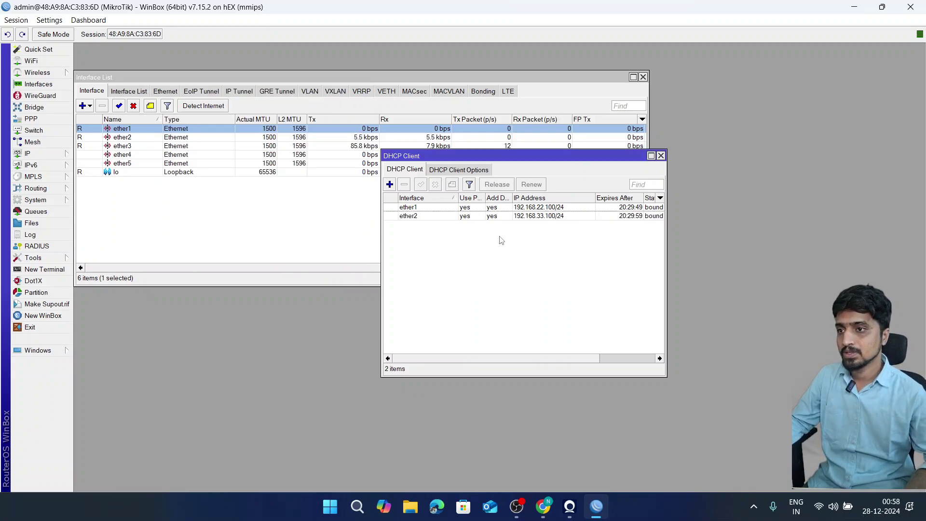
- Check the ether2 DHCP client's status shows the 192.168.33.100/24 lease
double_click(501, 217)
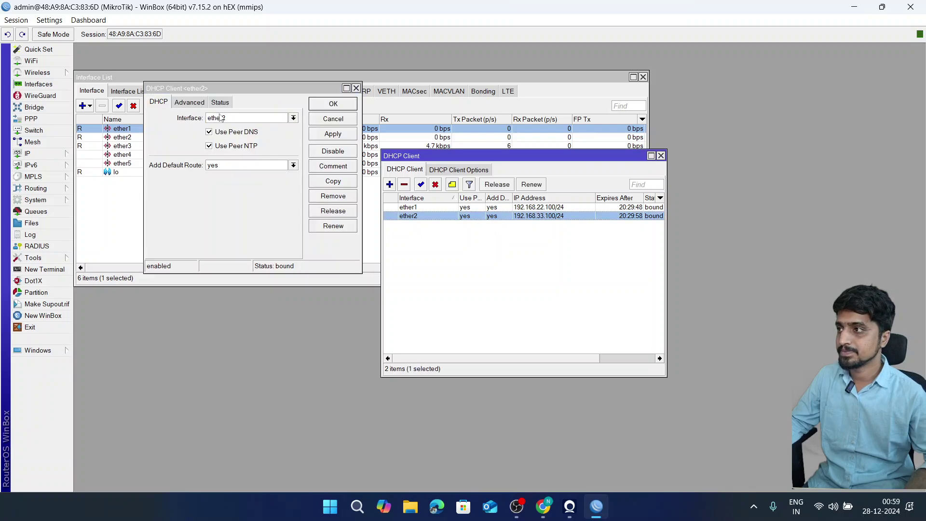
click(220, 102)
click(236, 180)
key(Escape)
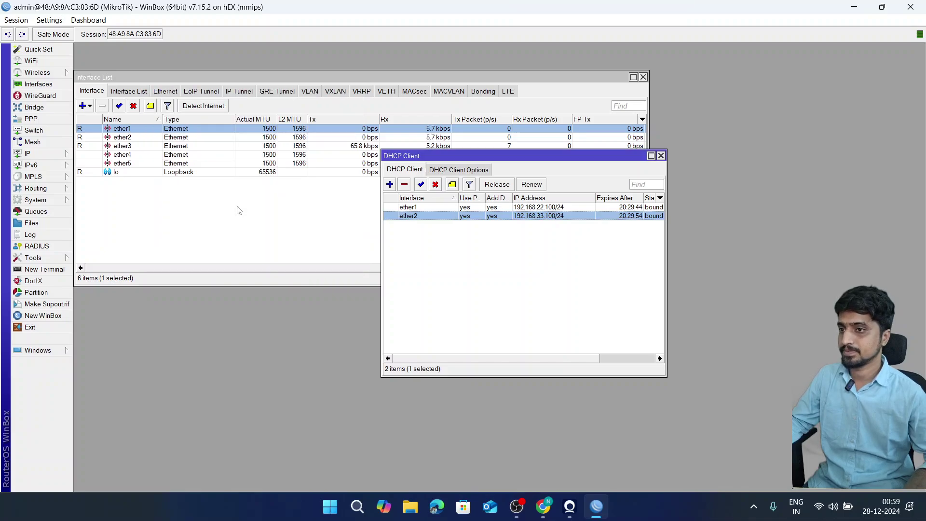
click(407, 231)
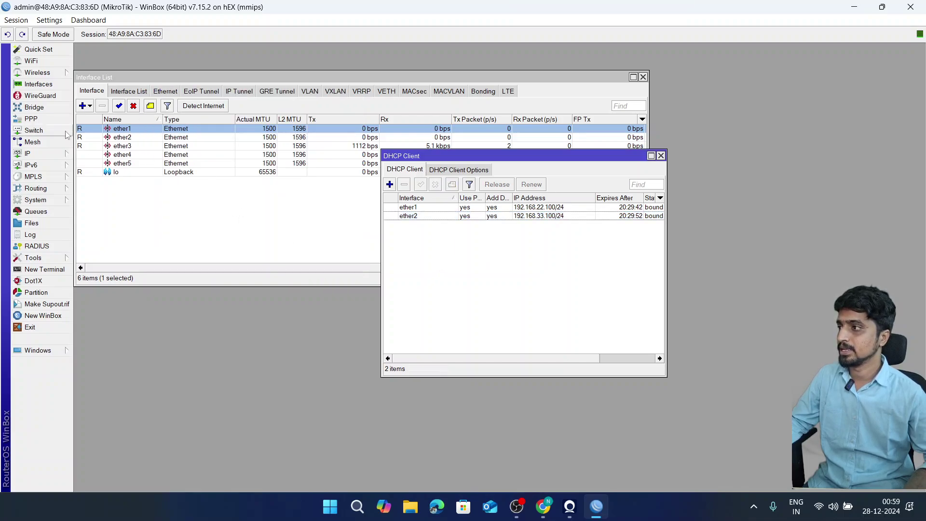
- Create a new bridge named bridge1 and view its empty Ports list
click(34, 107)
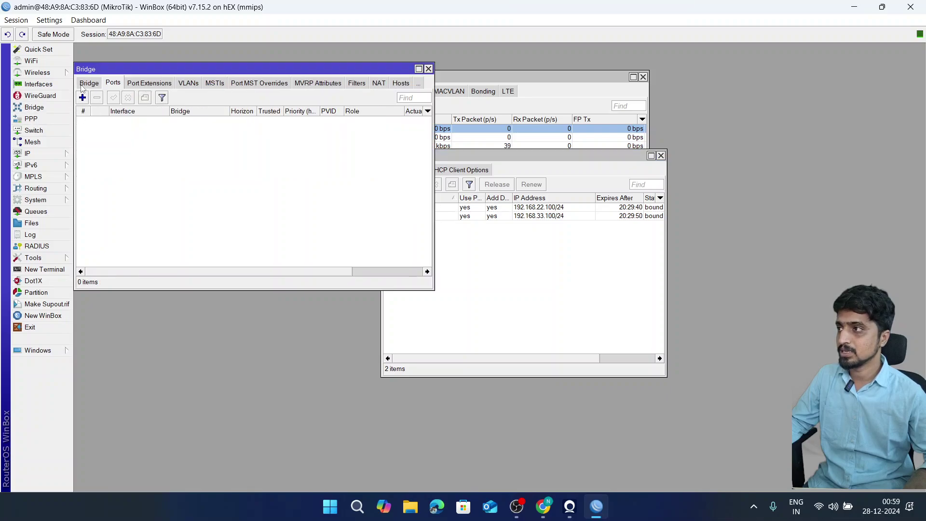
click(89, 83)
click(83, 97)
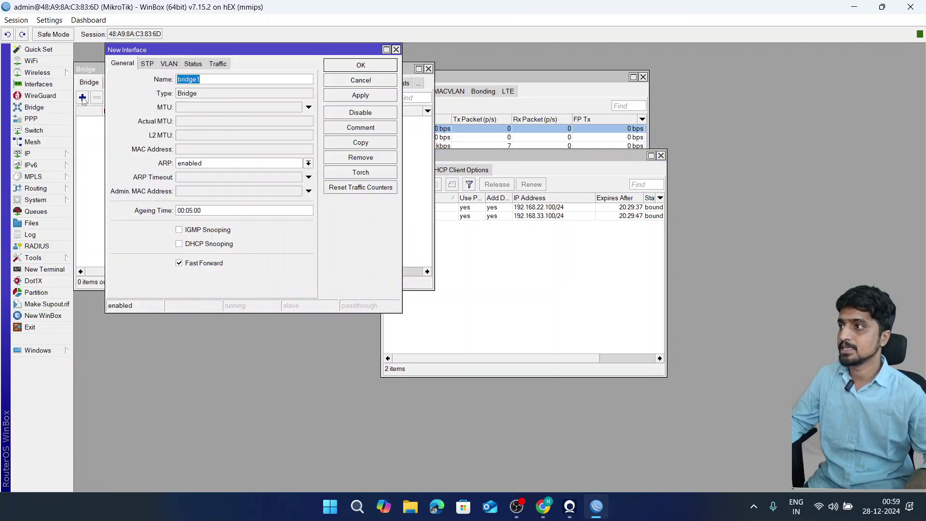
click(337, 66)
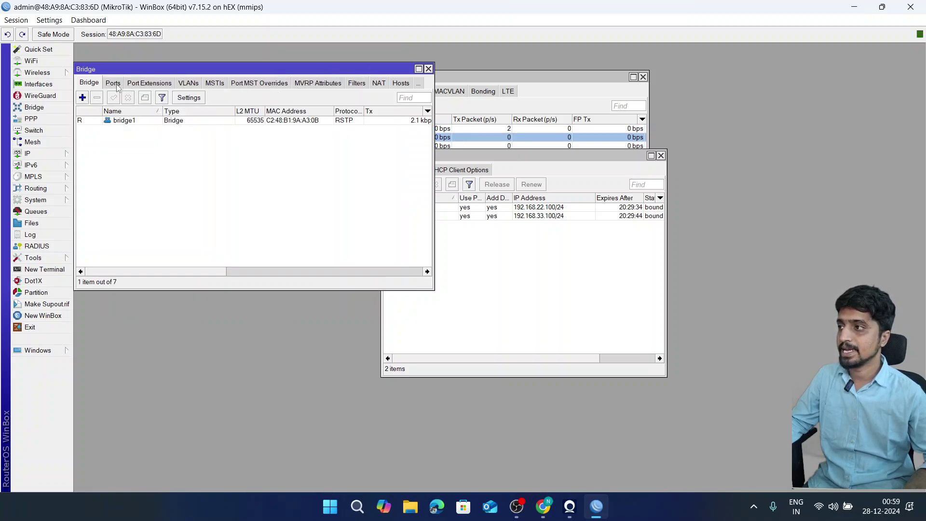
click(113, 83)
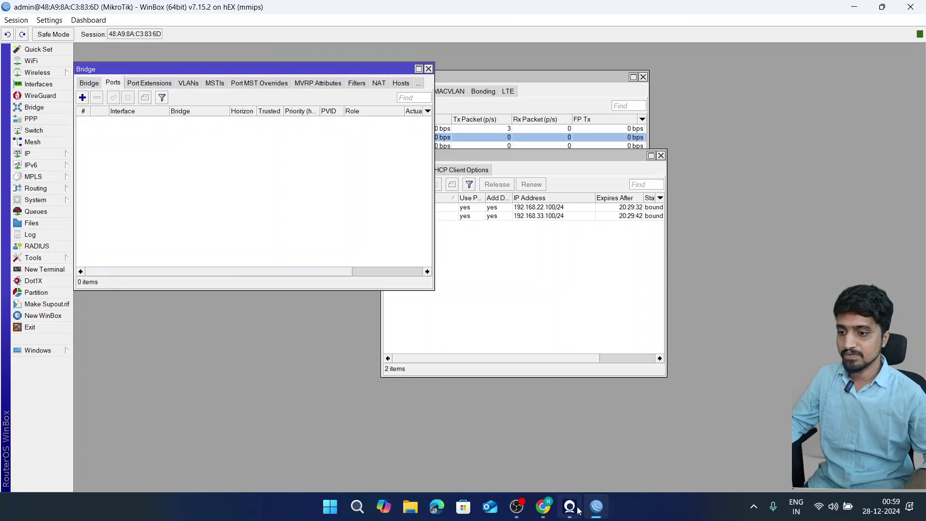
- Highlight the Ether-3,4 label on the Chrome network diagram
click(542, 507)
scroll(579, 381, down, 3)
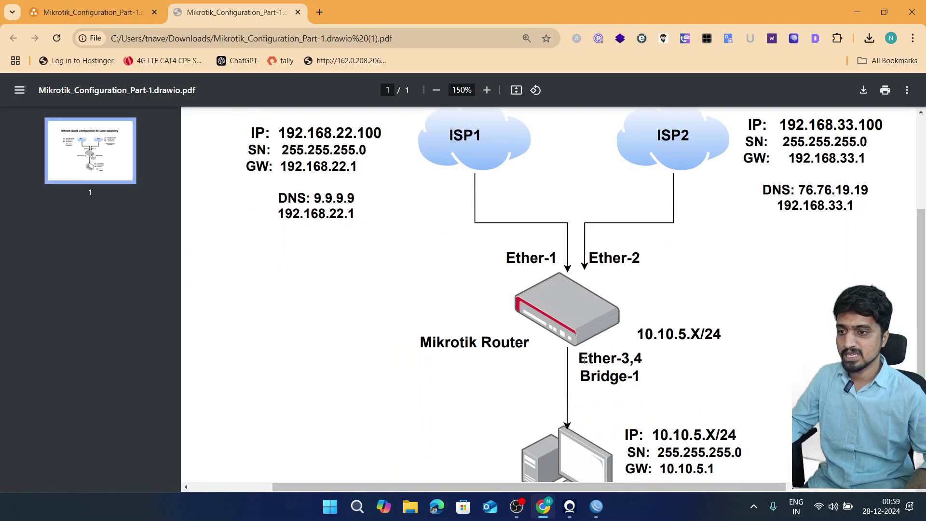
drag(583, 359, 644, 359)
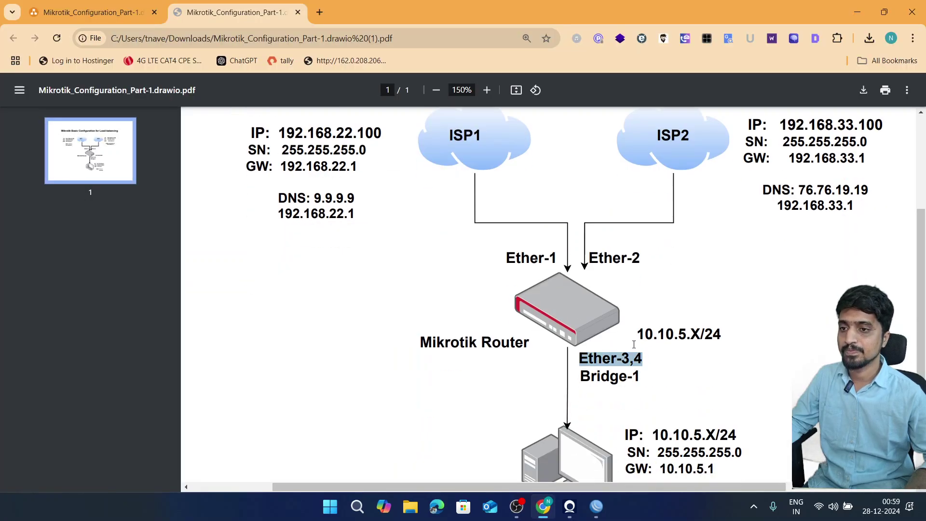
- Add ether3 as a port of bridge1
click(851, 18)
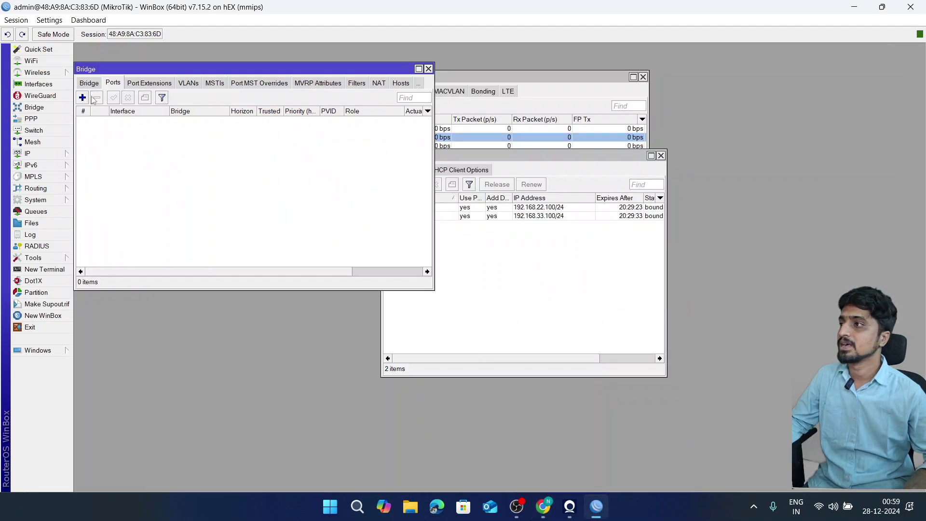
click(83, 97)
click(216, 109)
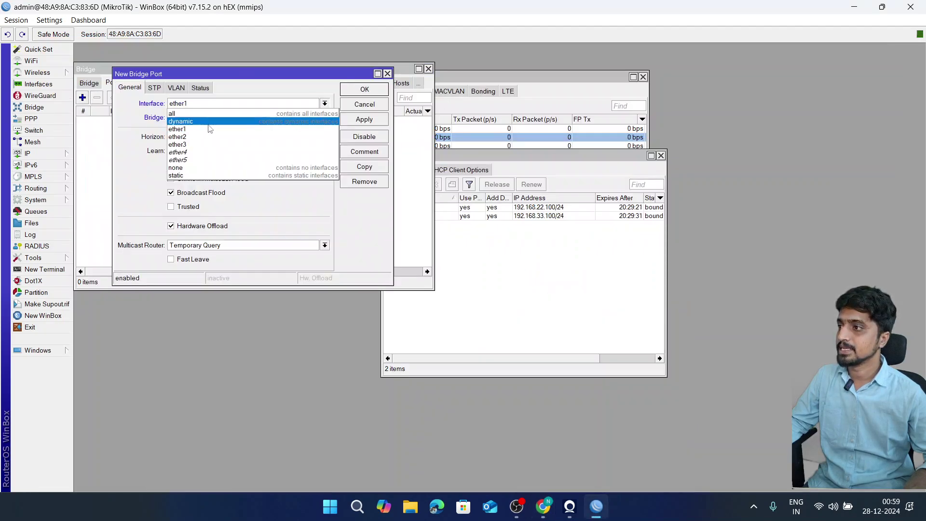
click(223, 136)
click(245, 119)
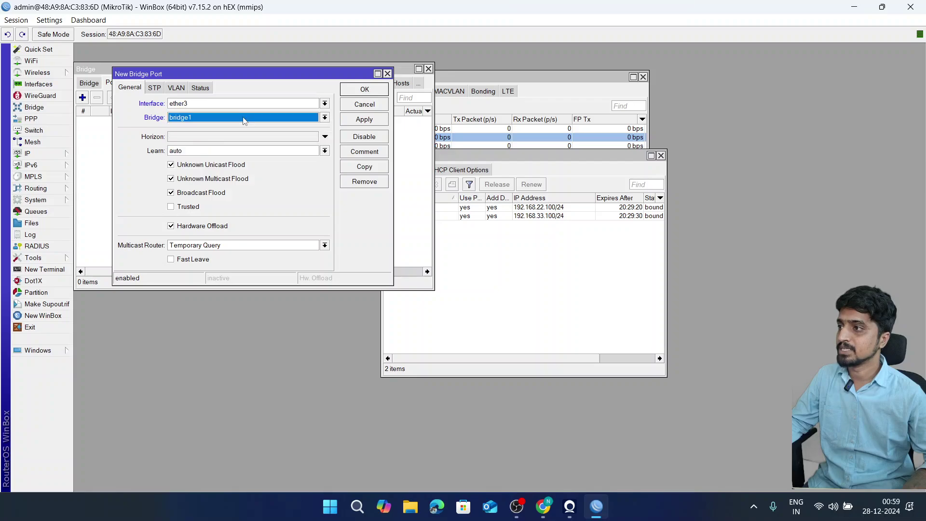
click(364, 89)
- Start adding ether4 as another bridge1 port
click(88, 97)
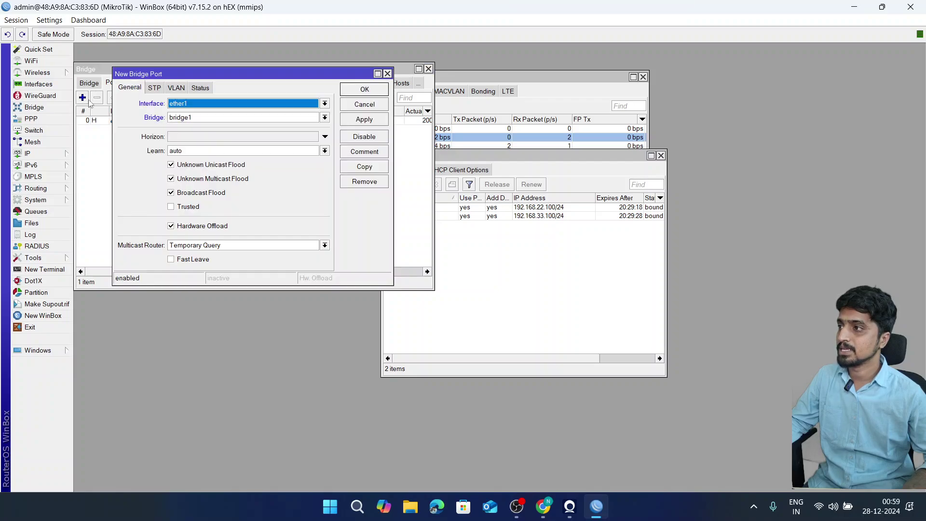
click(198, 105)
click(207, 121)
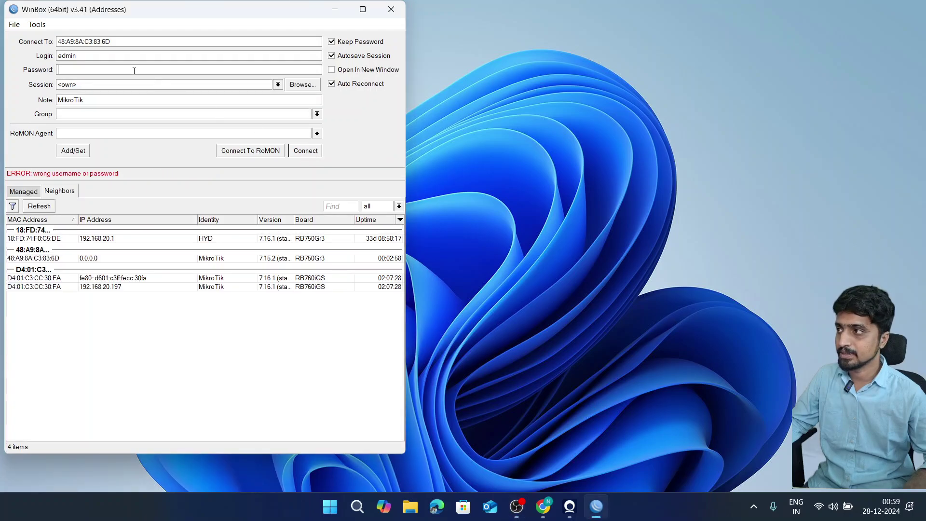
- Enter the admin password to reconnect WinBox to the hEX router
click(135, 71)
text(12)
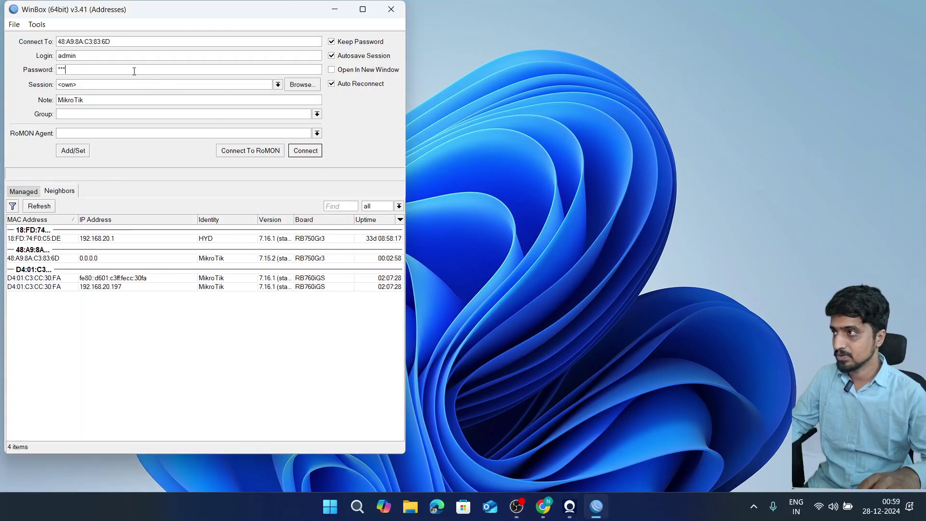
key(Return)
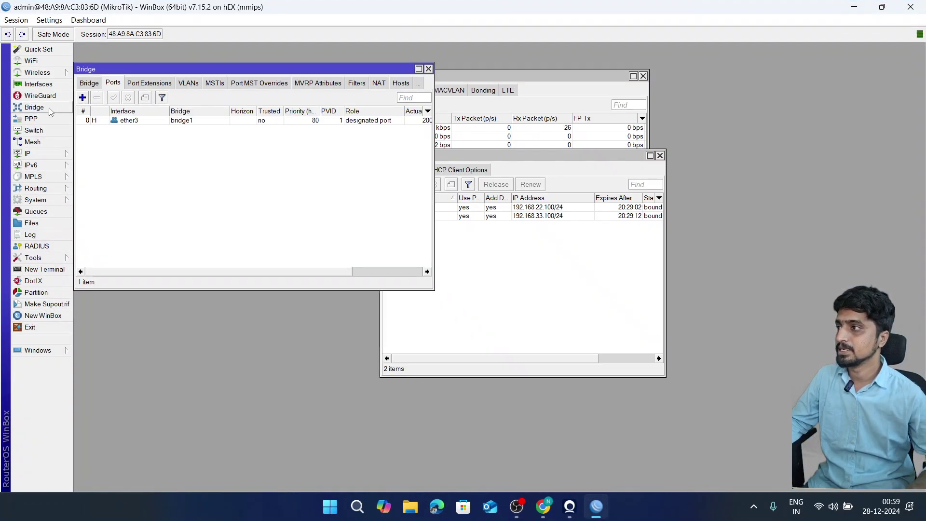
- Clear the extra windows and reopen the Bridge ports list
click(83, 98)
key(Return)
click(63, 108)
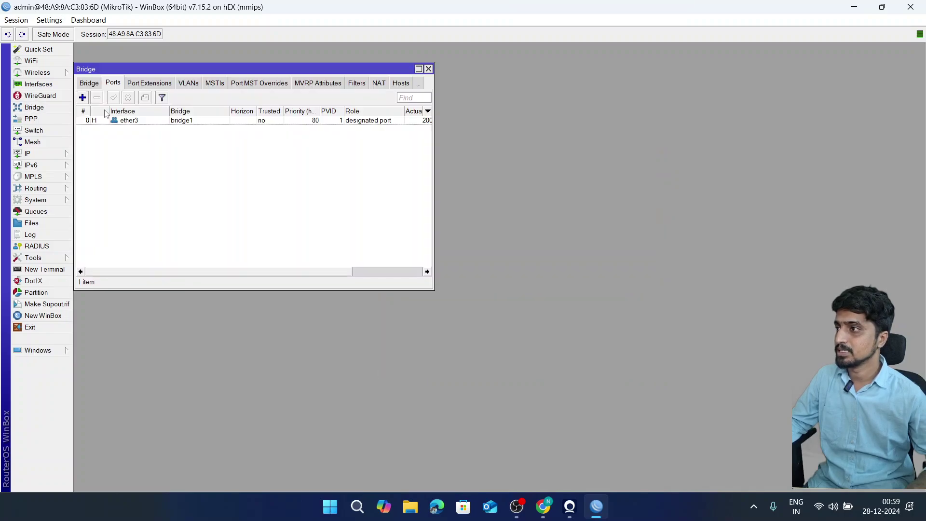
click(91, 85)
click(108, 85)
- Add ether4 as a port of bridge1, then show the bridge list with bridge1 running RSTP
click(84, 100)
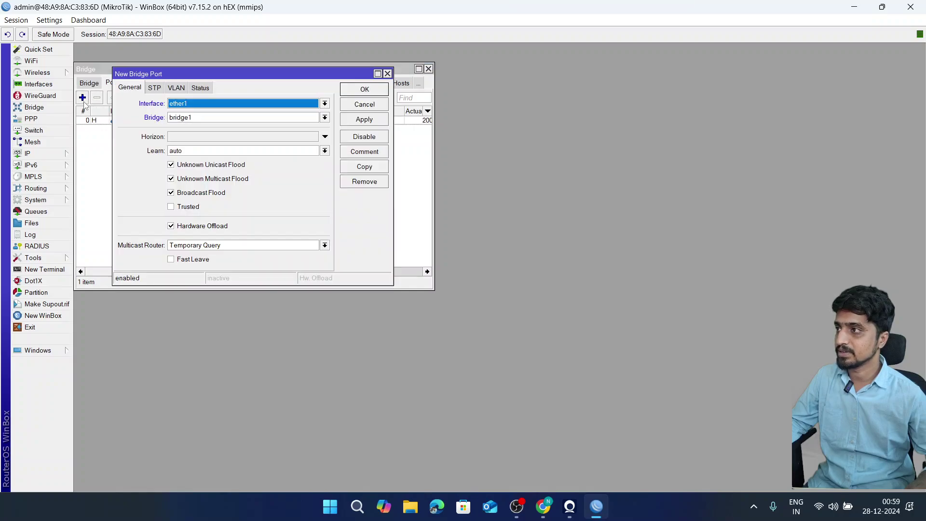
click(187, 104)
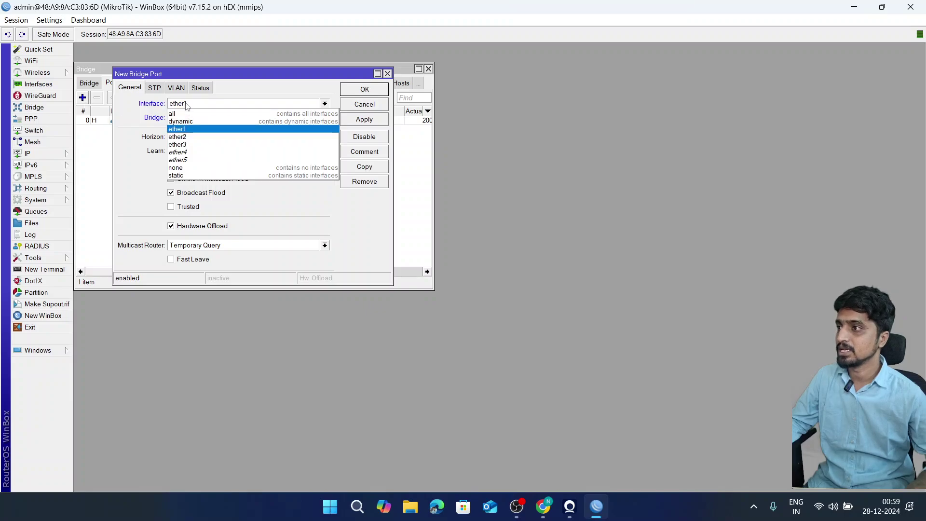
click(186, 152)
click(365, 90)
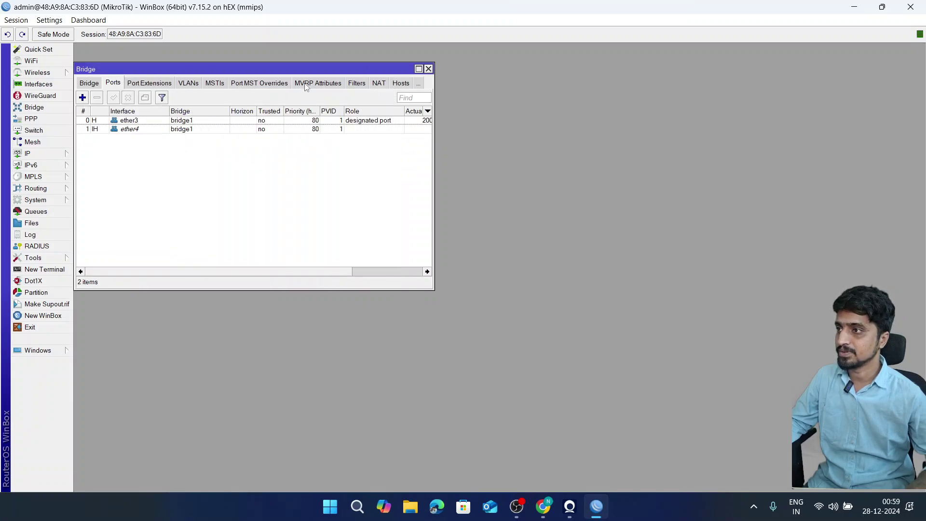
drag(305, 69, 522, 110)
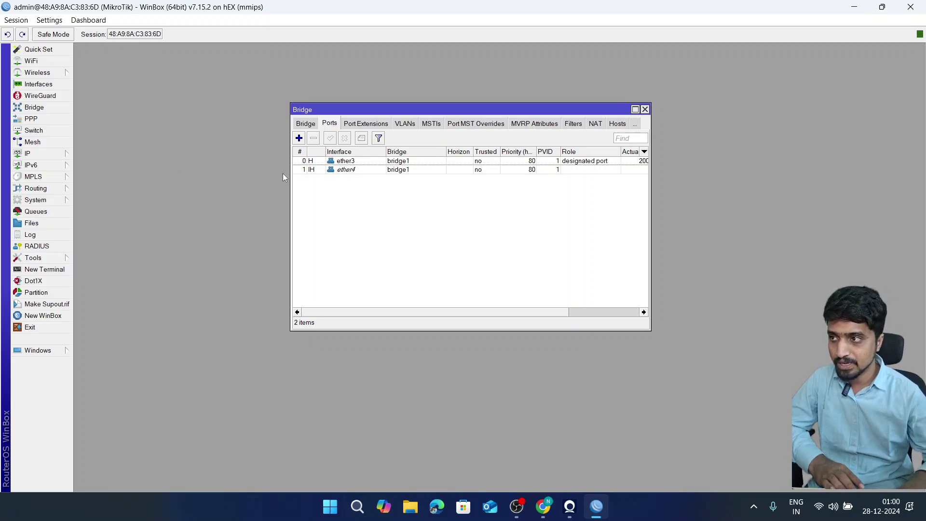
click(306, 124)
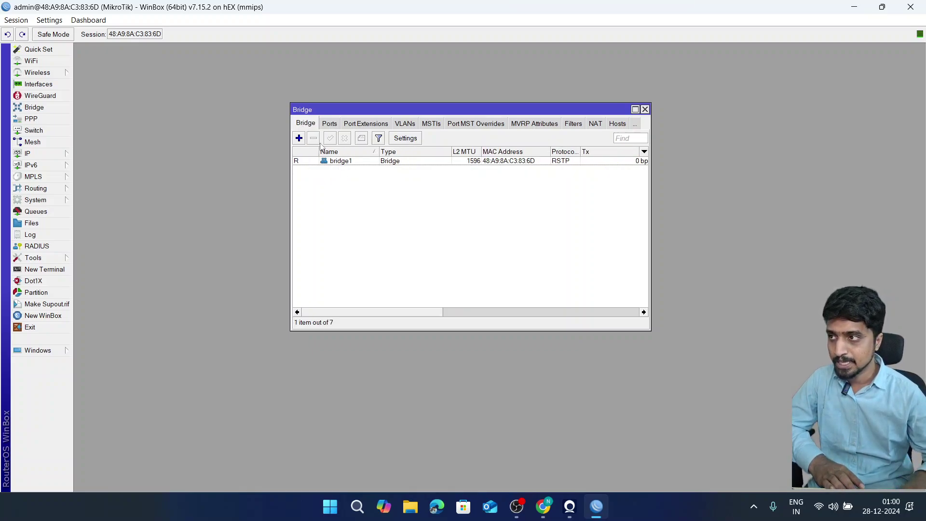
- Review the 10.10.5.X/24 LAN subnet label in the network diagram PDF, then return to WinBox
click(542, 504)
scroll(651, 302, down, 1)
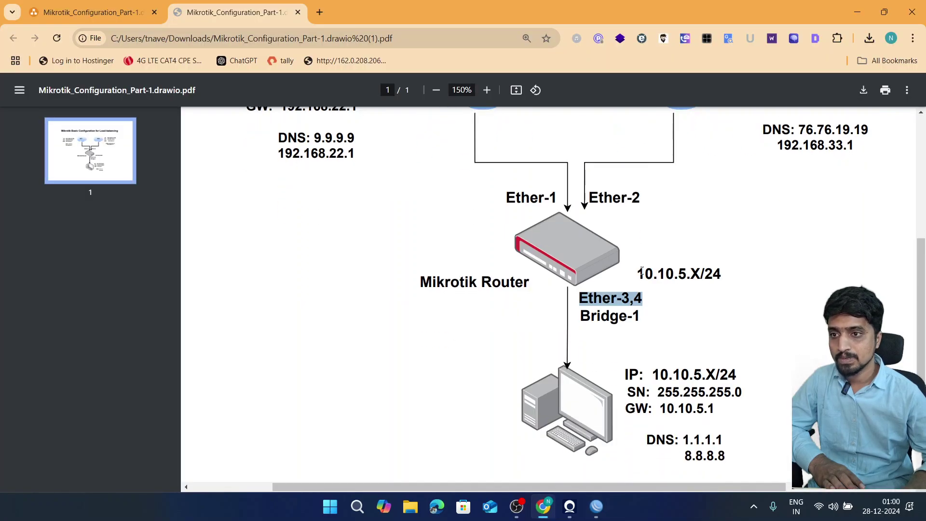
drag(641, 271, 718, 274)
click(678, 299)
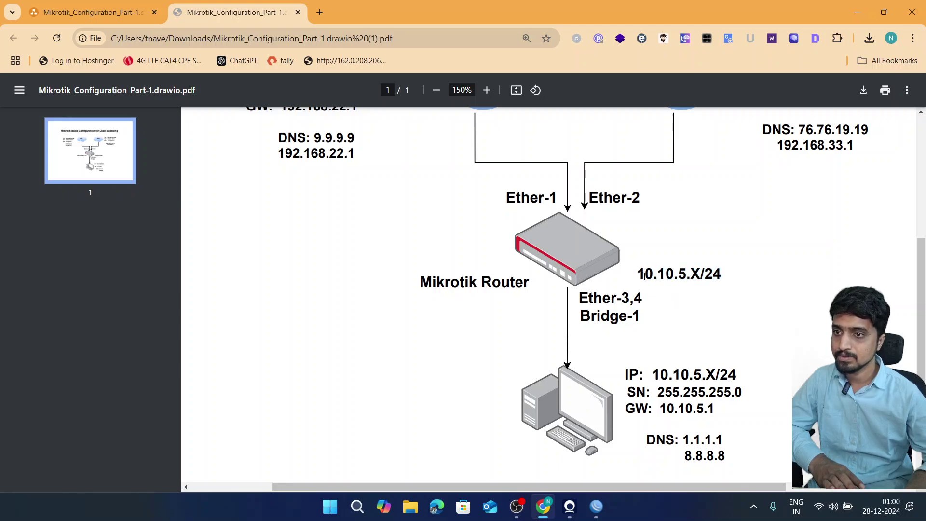
drag(644, 276, 718, 274)
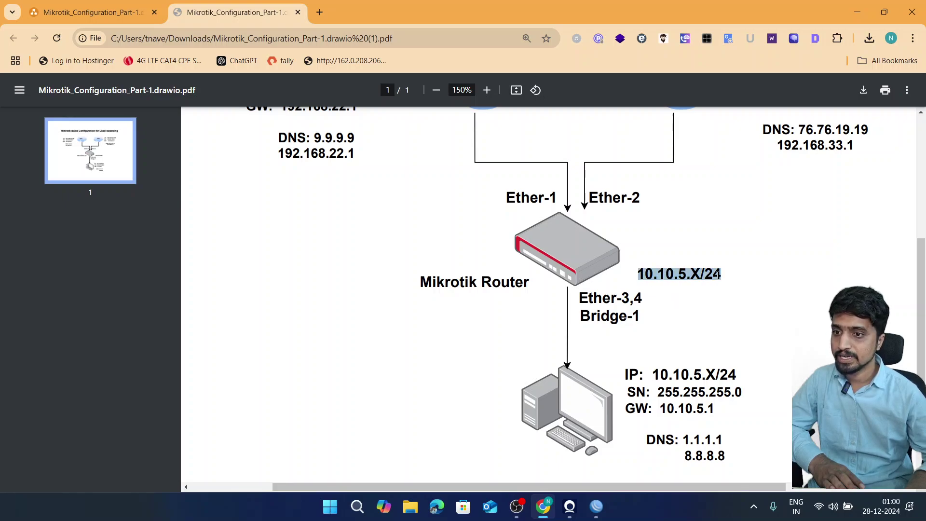
scroll(689, 298, up, 2)
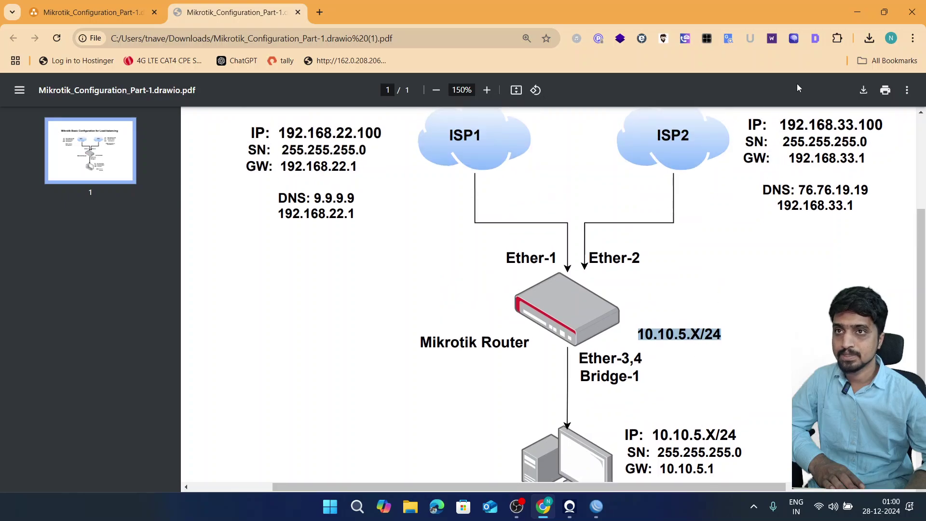
click(857, 12)
- Add IP address 10.10.5.1/24 on interface bridge1 under IP > Addresses
click(53, 157)
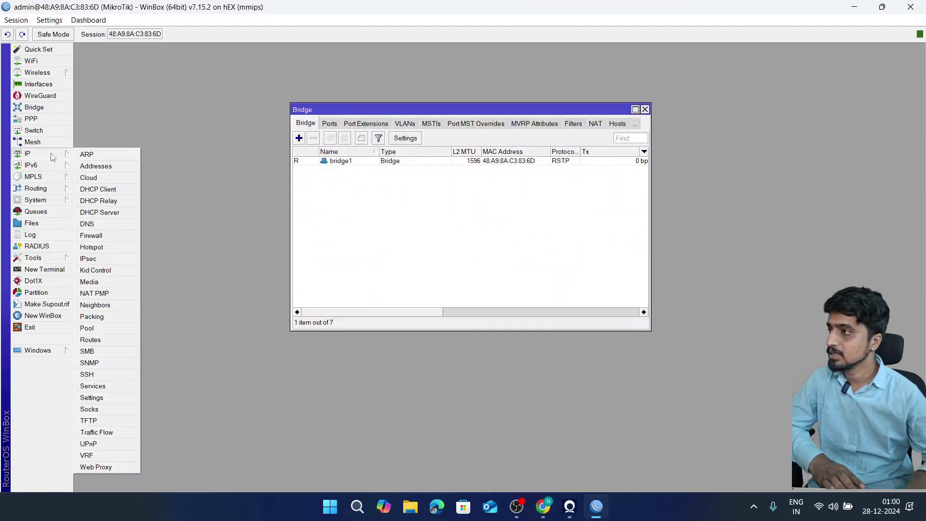
click(96, 166)
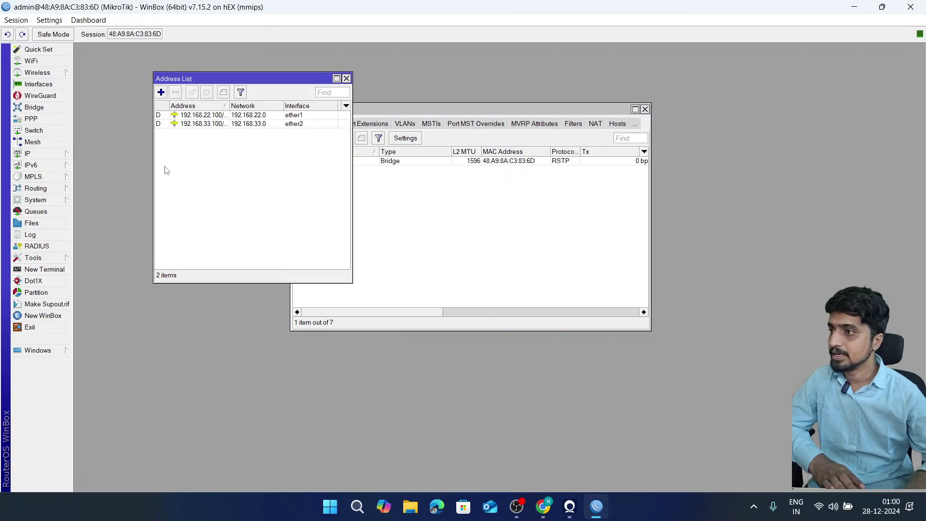
click(161, 92)
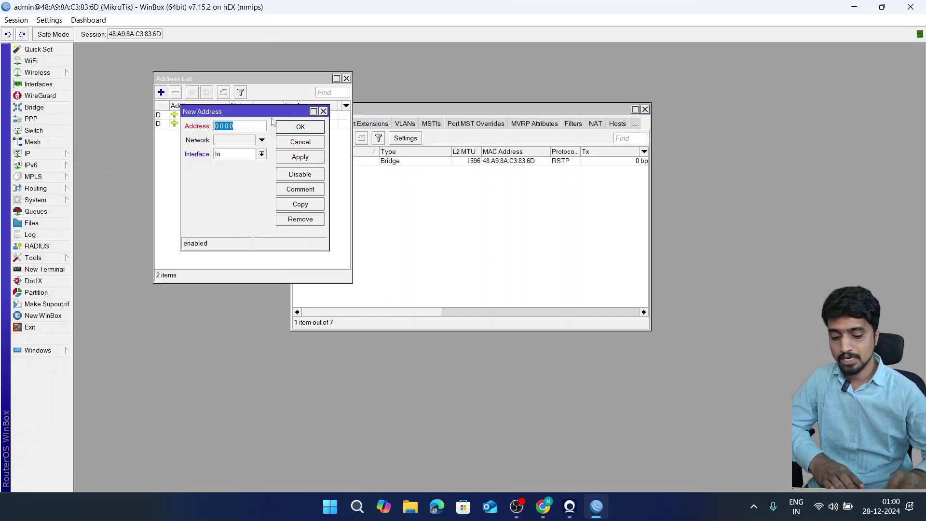
text(10.10)
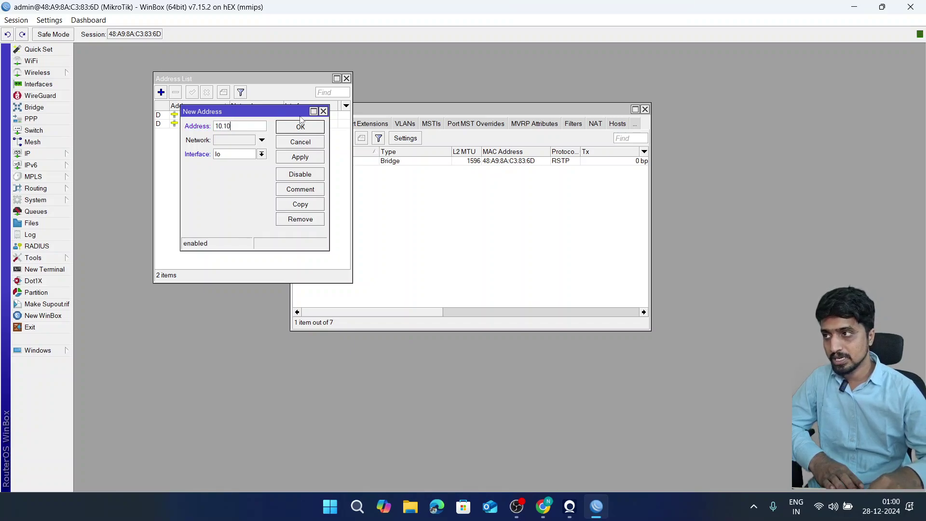
text(.5.1)
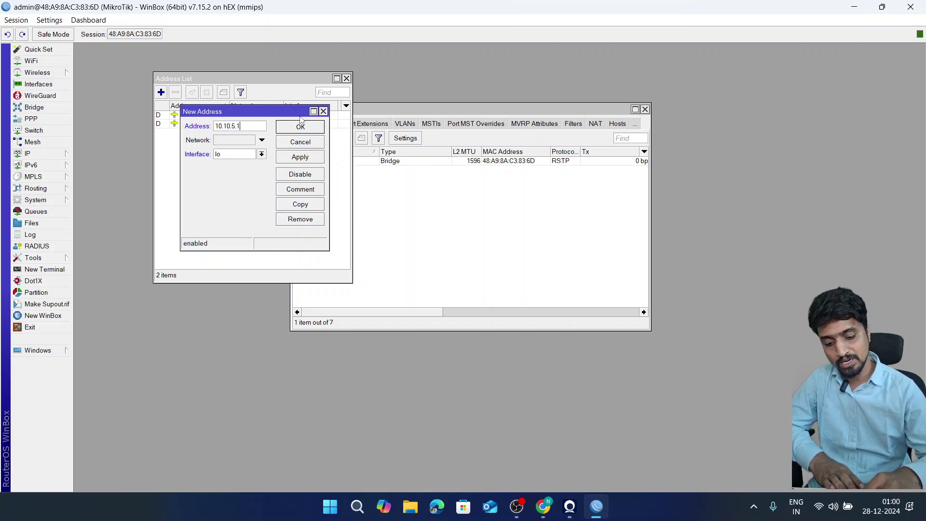
text(/24)
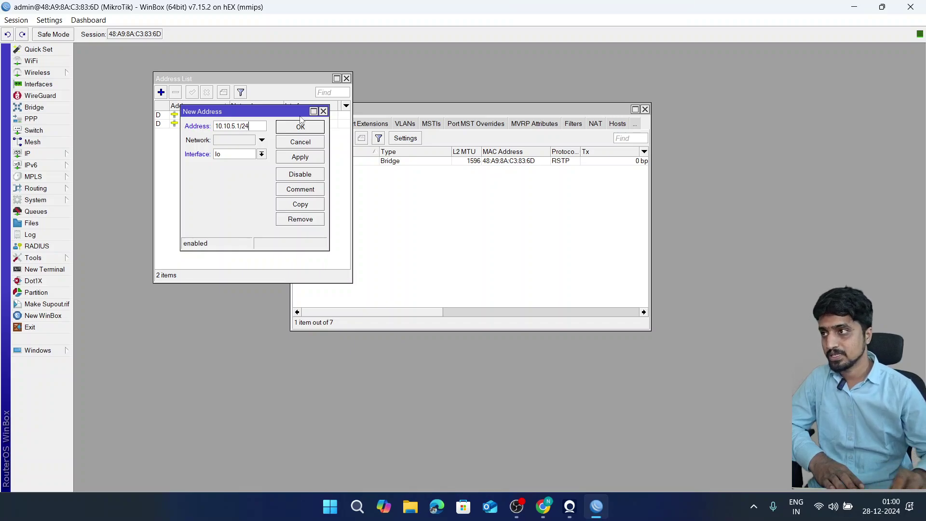
click(261, 155)
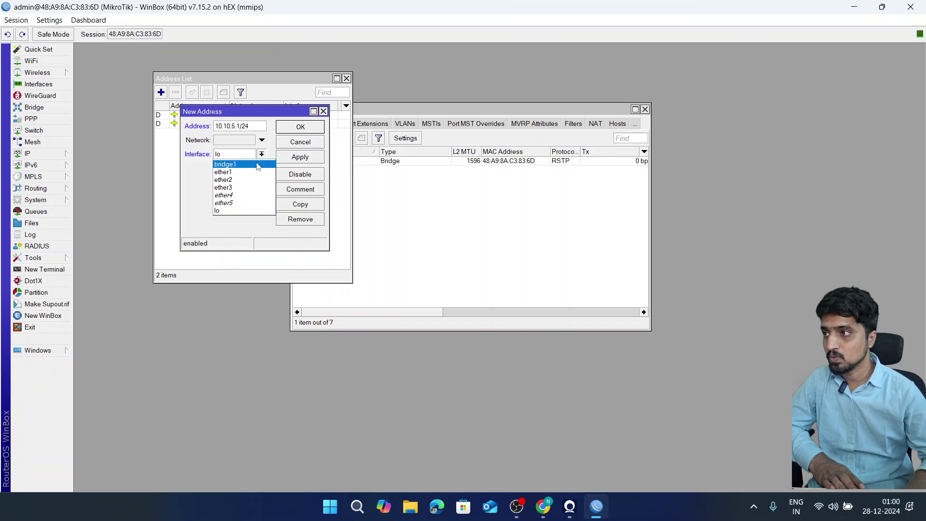
click(257, 166)
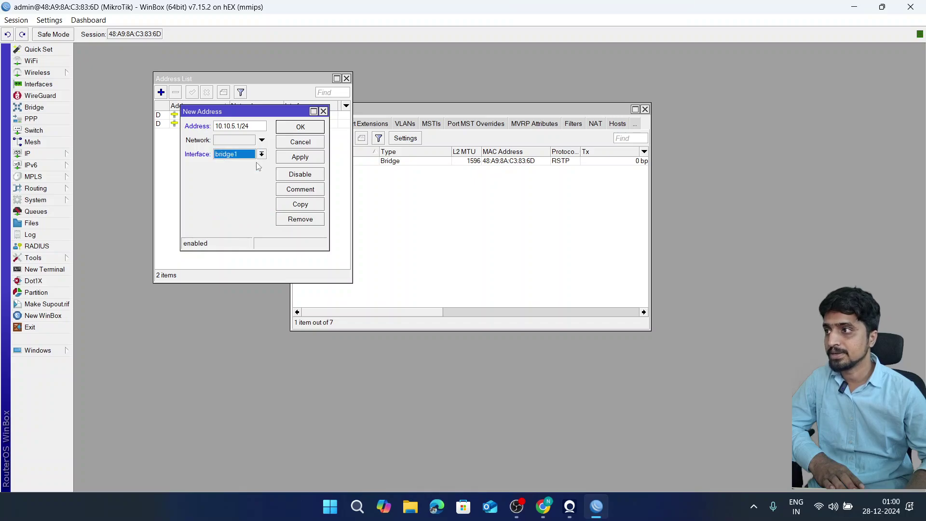
click(299, 127)
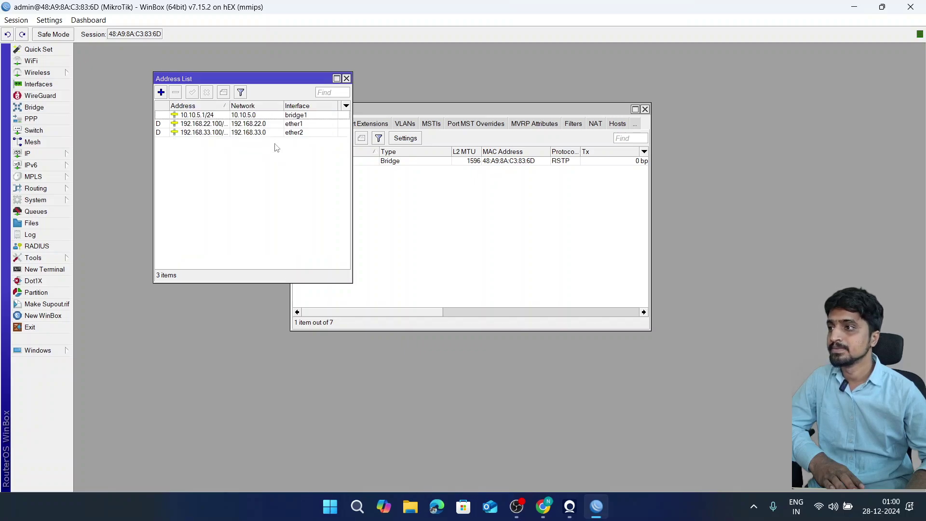
click(346, 78)
- Start DHCP Setup with bridge1 as the DHCP server interface
drag(392, 8, 424, 105)
drag(551, 200, 350, 158)
click(287, 245)
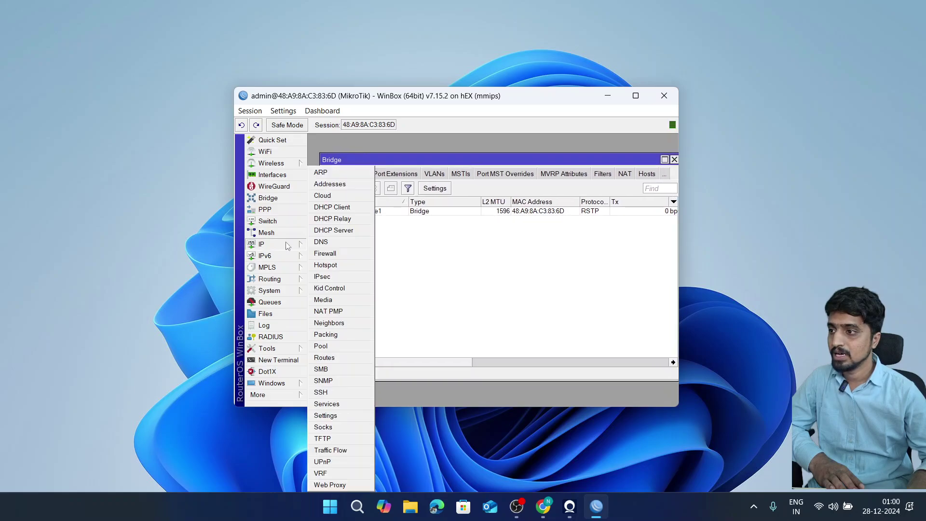
click(321, 232)
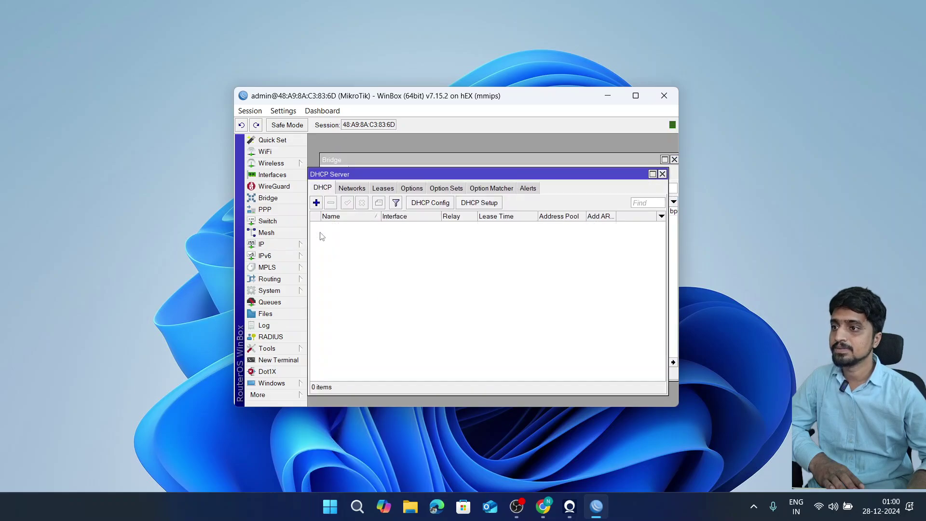
click(472, 203)
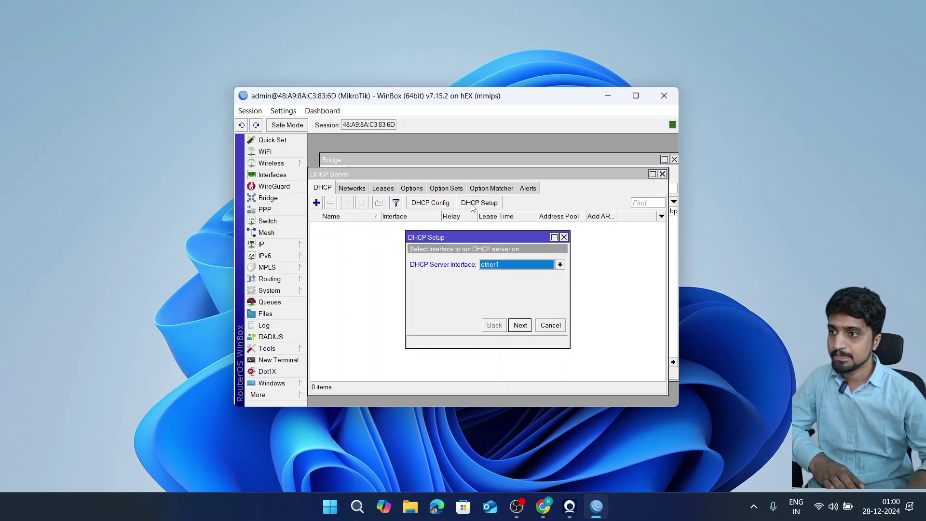
click(494, 266)
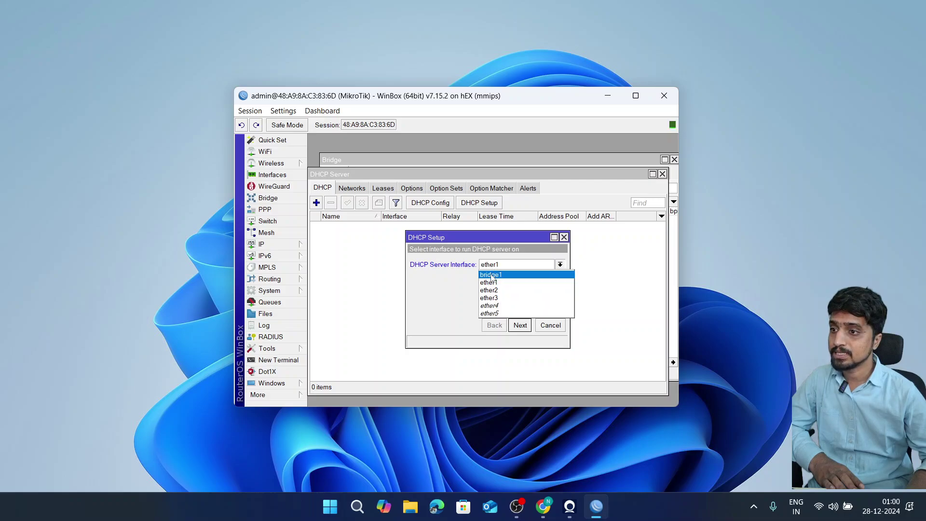
click(490, 276)
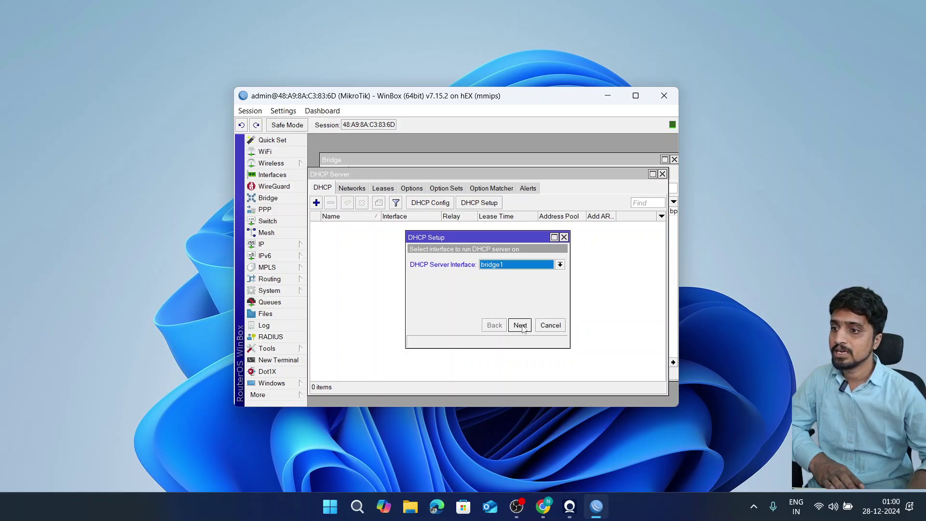
click(521, 326)
- Check the address list, then accept address space 10.10.5.0/24
click(492, 265)
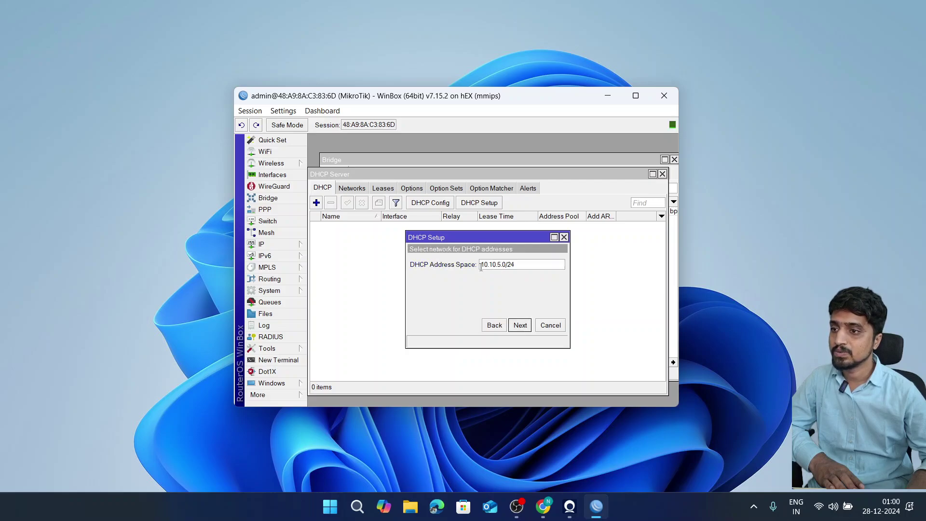
drag(481, 267, 521, 267)
click(271, 244)
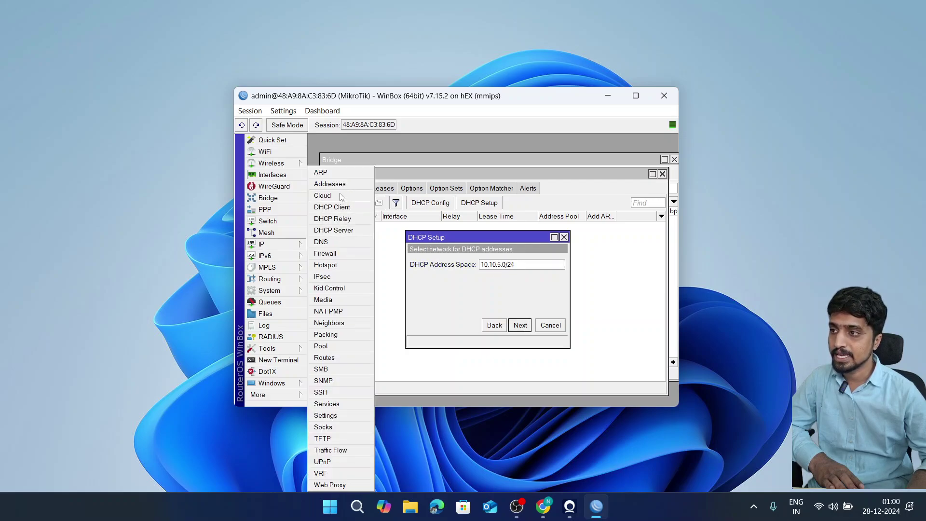
click(366, 189)
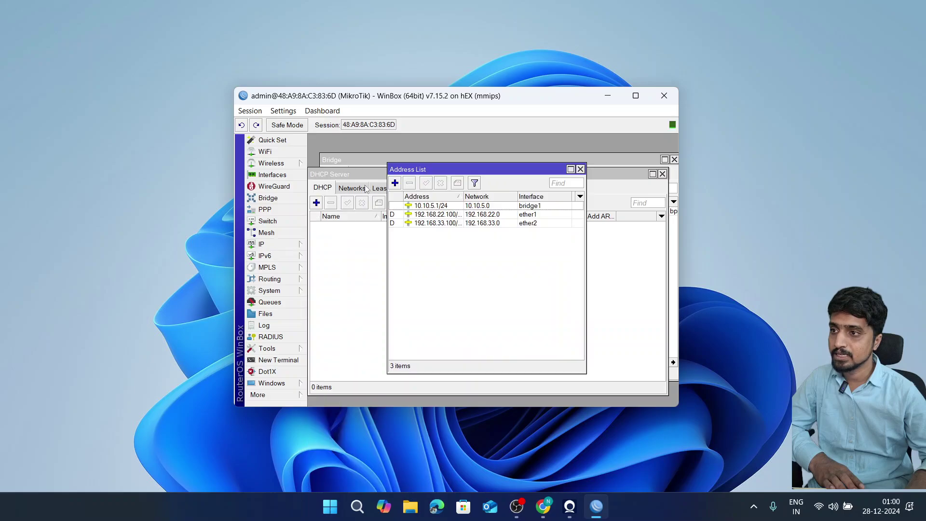
click(581, 170)
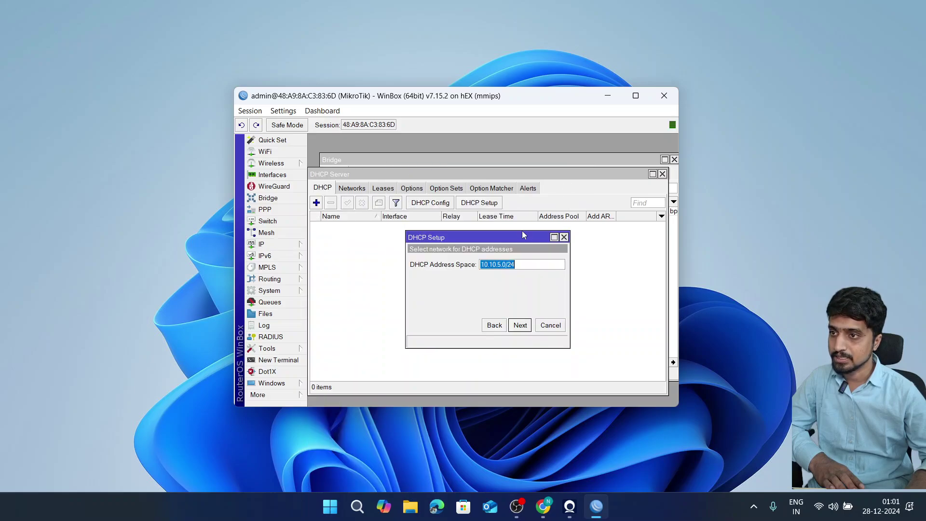
click(520, 326)
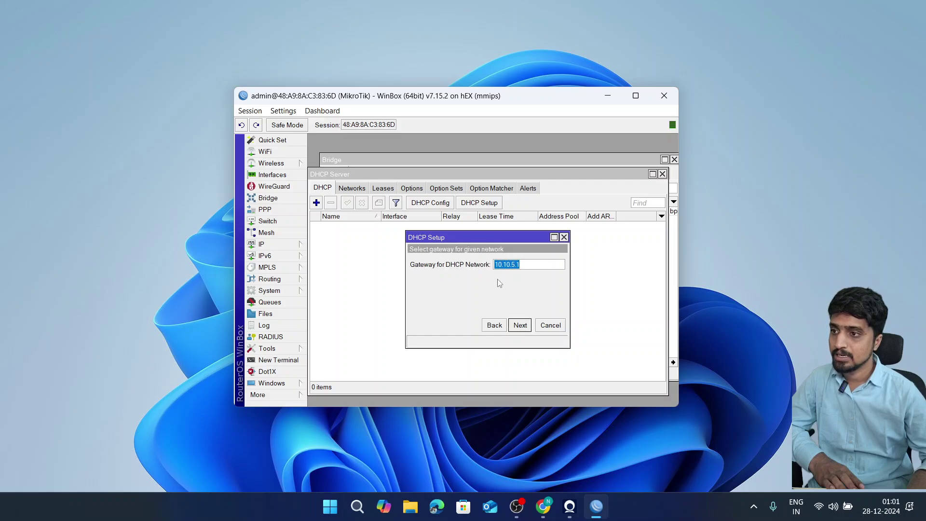
- Accept gateway 10.10.5.1 and the address pool 10.10.5.2-10.10.5.254
click(503, 265)
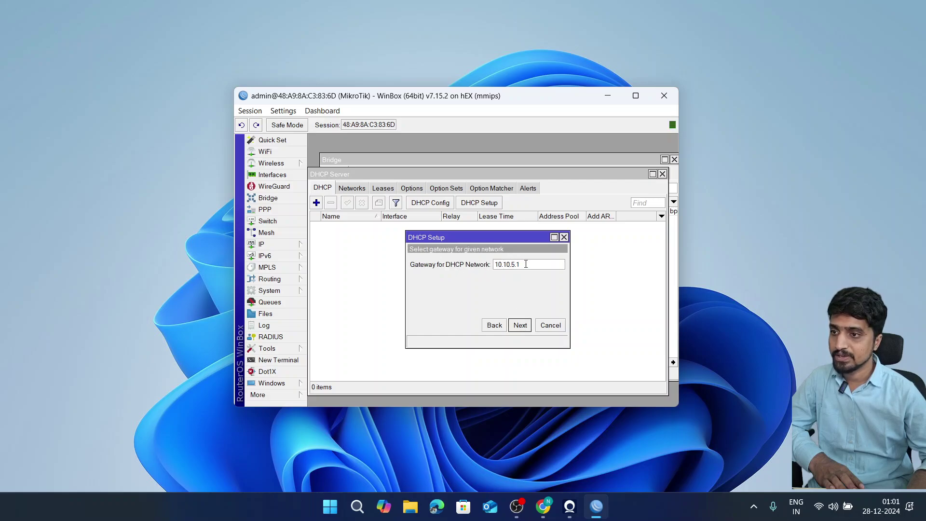
click(518, 326)
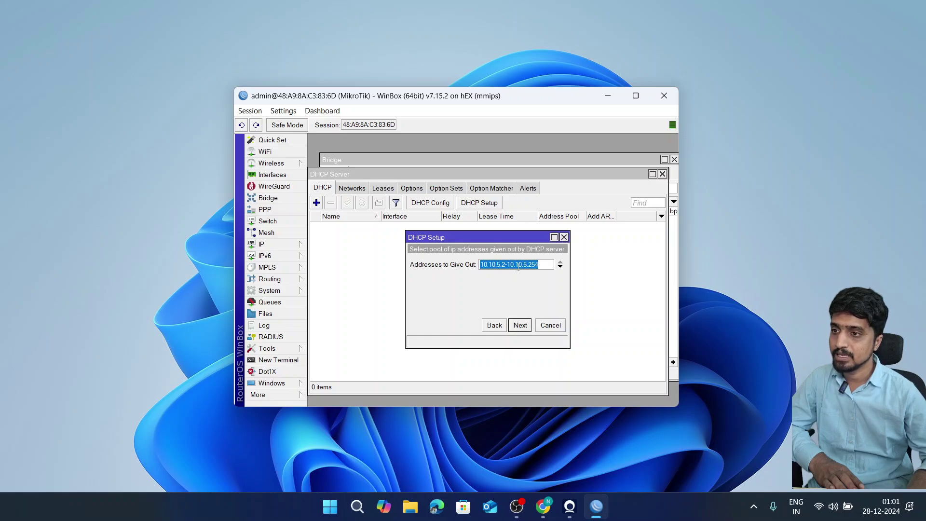
click(519, 264)
drag(540, 265, 452, 265)
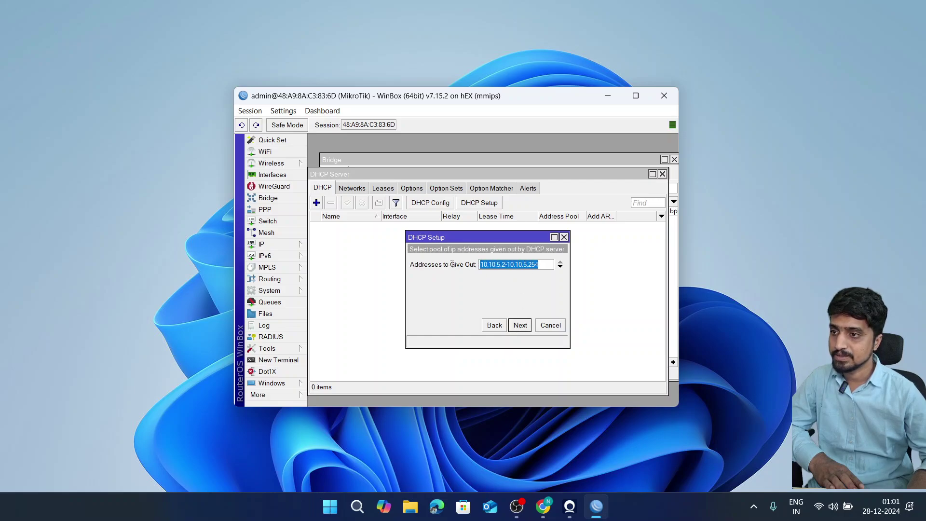
click(525, 265)
drag(539, 265, 453, 260)
click(520, 326)
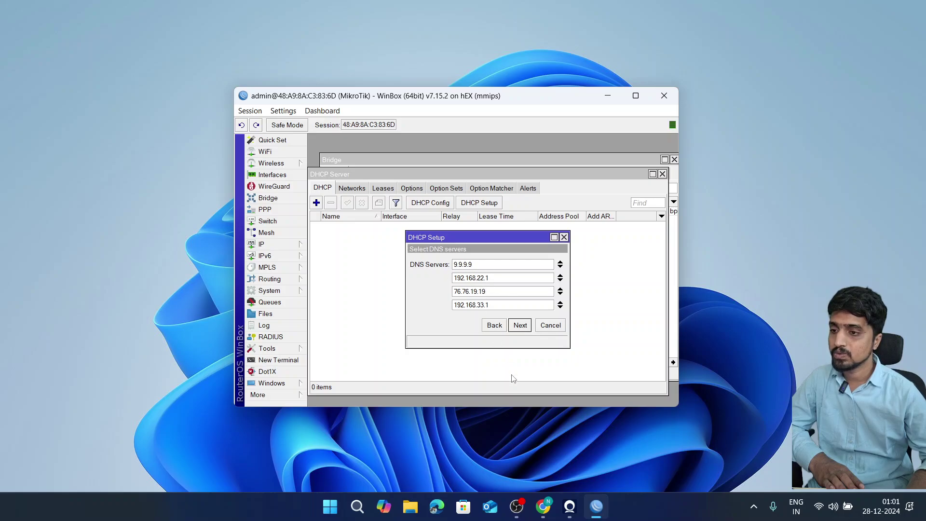
mouse_move(547, 510)
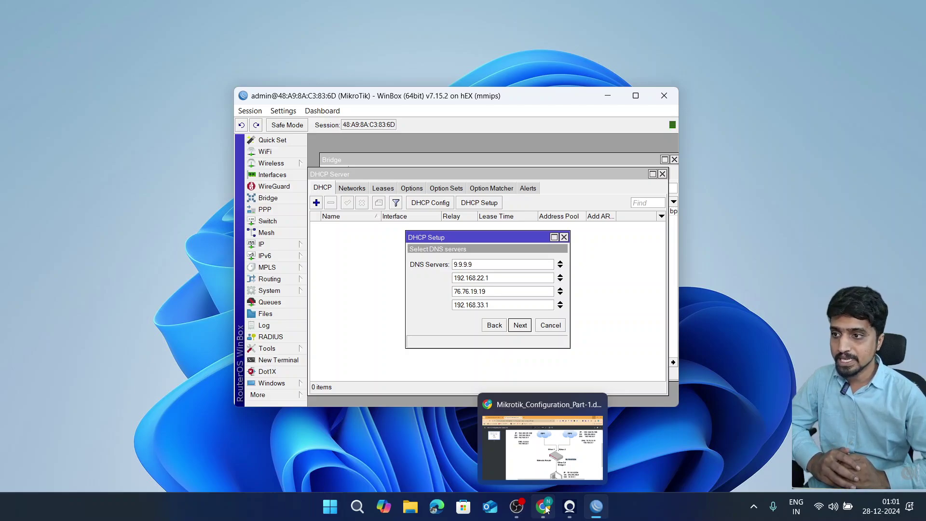
- Look up the PC's DNS servers 1.1.1.1 and 8.8.8.8 in the diagram PDF, then minimise Chrome
click(546, 510)
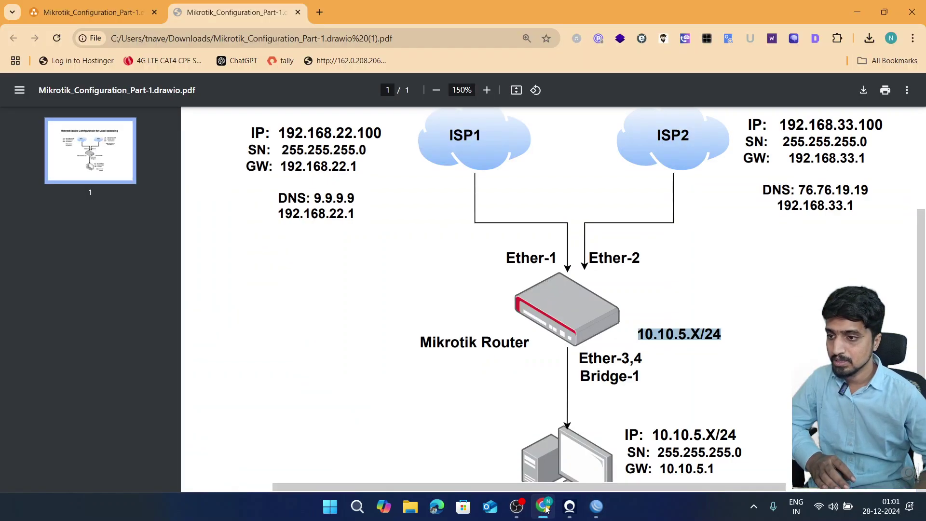
scroll(607, 391, down, 3)
drag(690, 381, 731, 397)
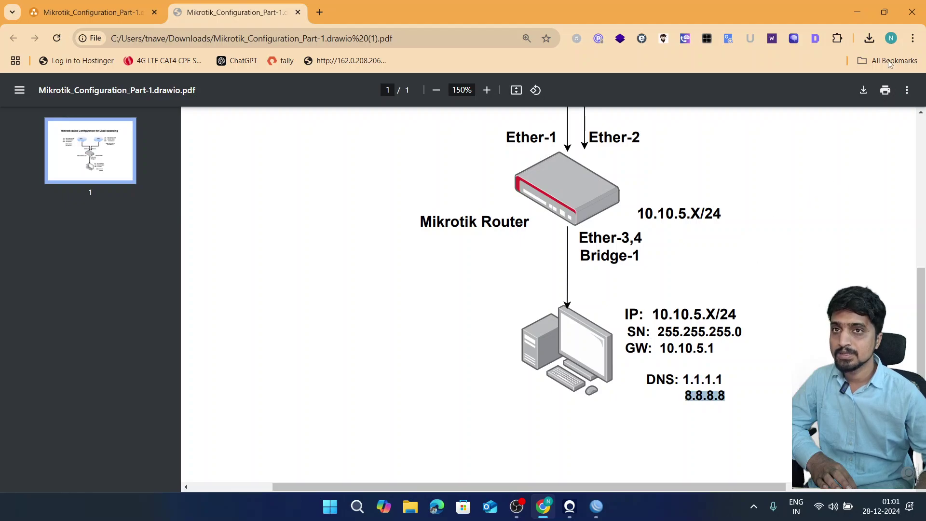
click(857, 16)
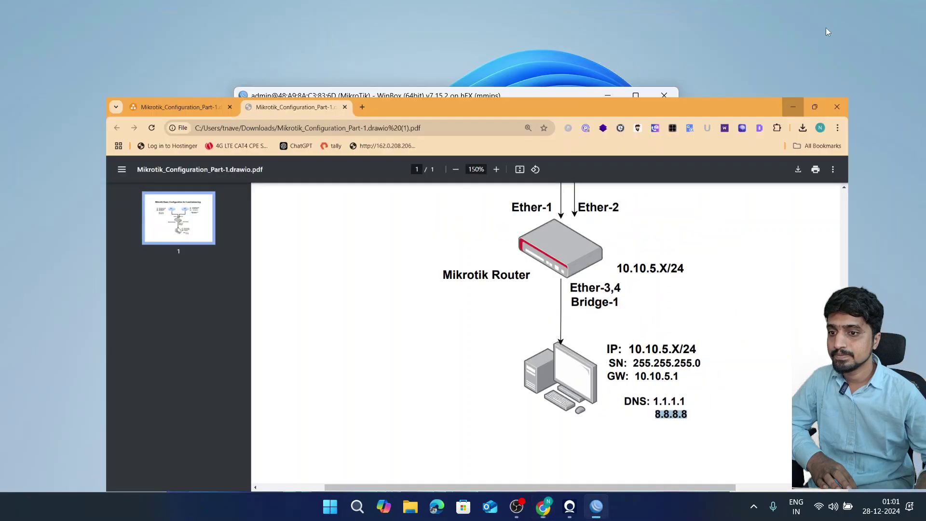
- Set the DNS servers to 1.1.1.1 and 8.8.8.8, removing the extra entries
text(1.1.1.1)
key(Tab)
text(8.8.8.8)
click(560, 290)
click(560, 290)
click(520, 325)
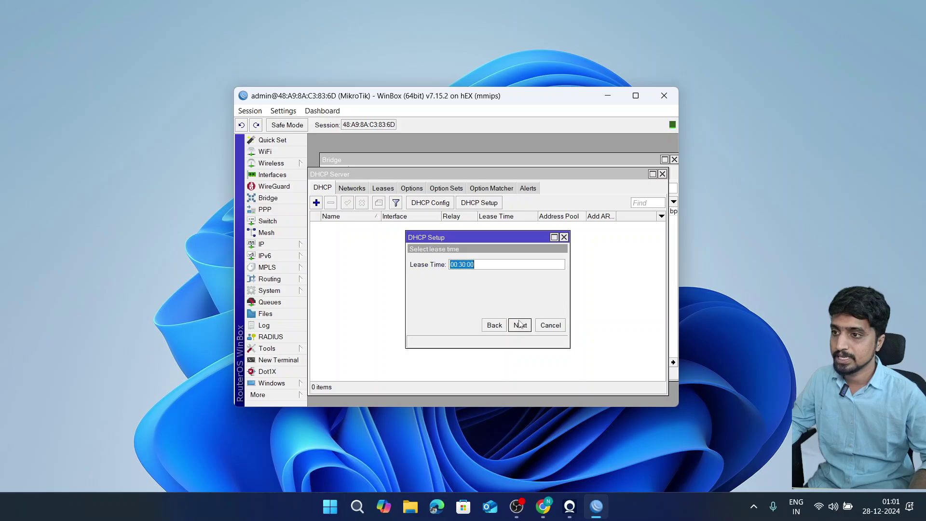
- Set the lease time to 20:30:00 to finish creating dhcp1 on bridge1
click(455, 265)
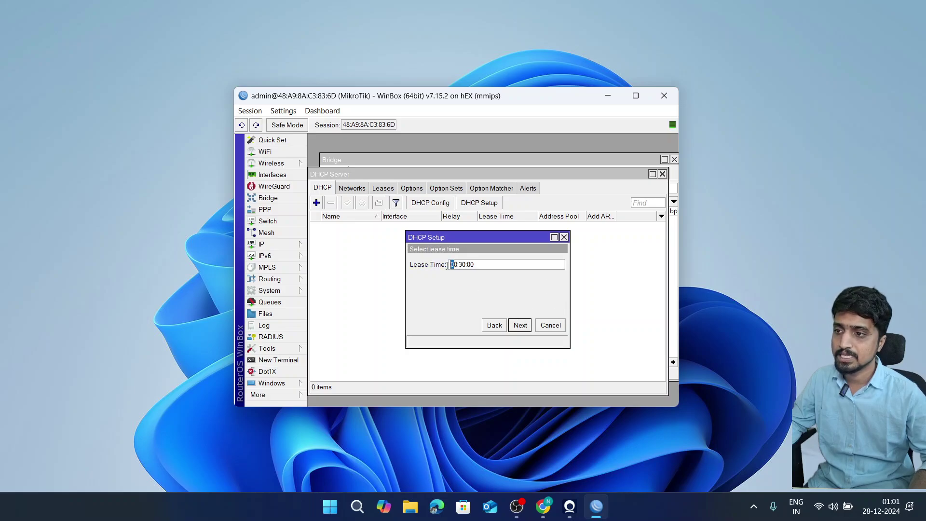
text(2)
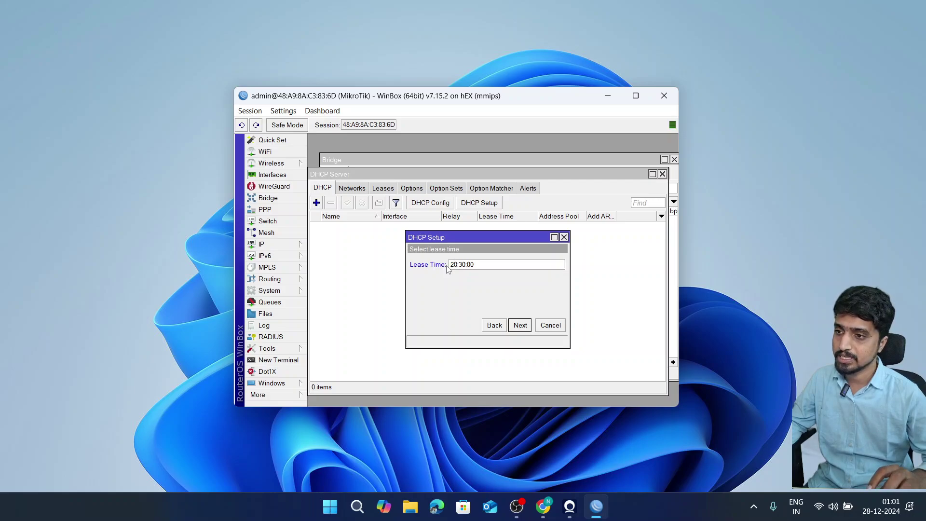
key(Return)
key(Return)
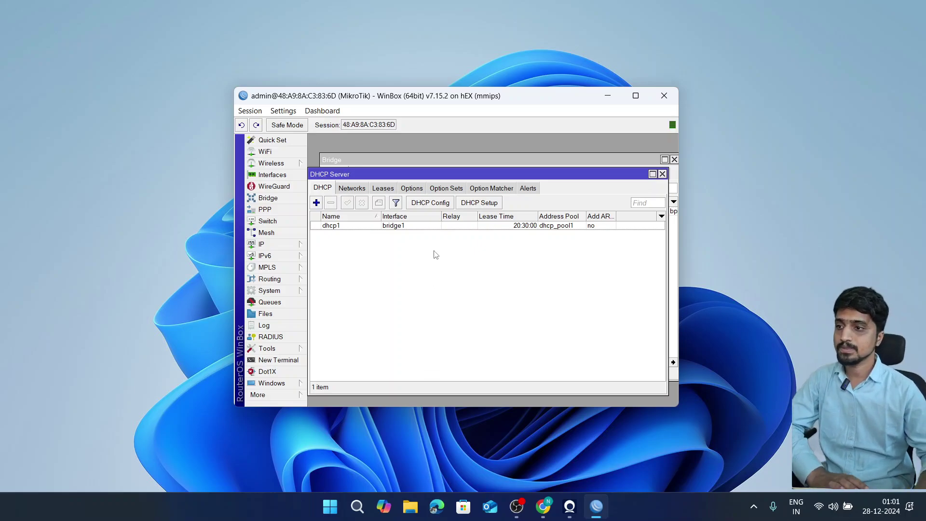
drag(450, 178, 450, 194)
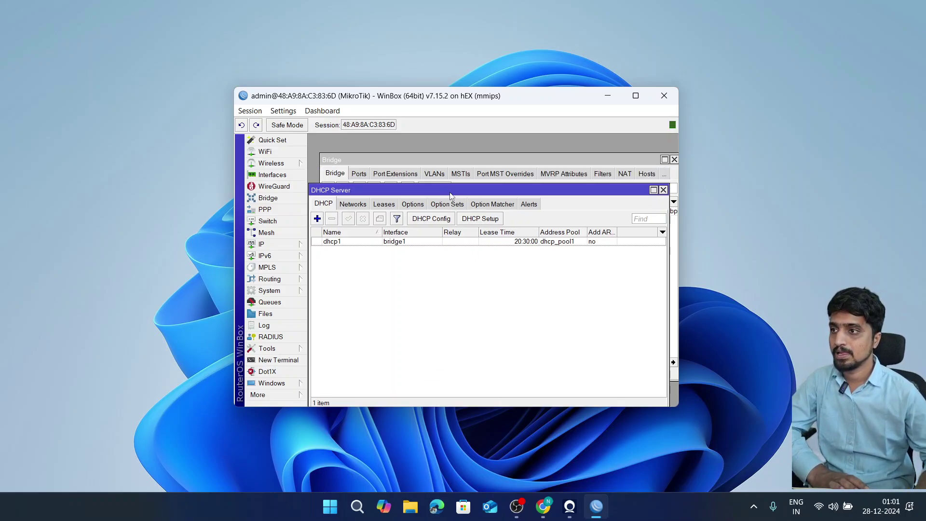
- View the DHCP leases and open Network Connections with ncpa.cpl
click(385, 204)
key(super+r)
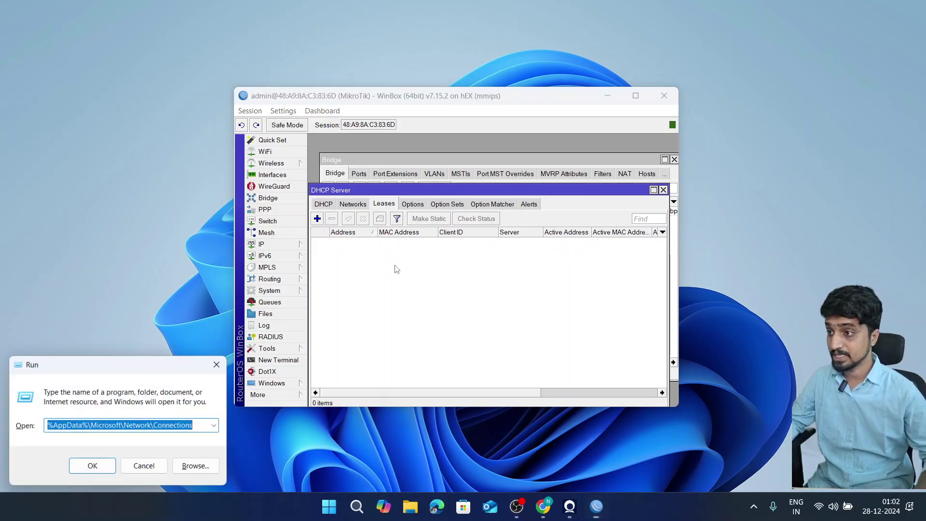
text(ncpa.cpl)
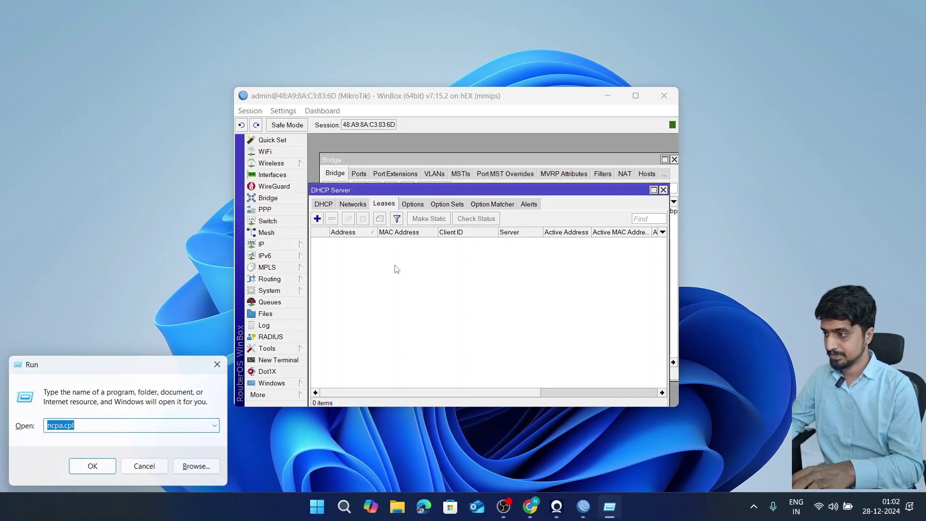
key(Return)
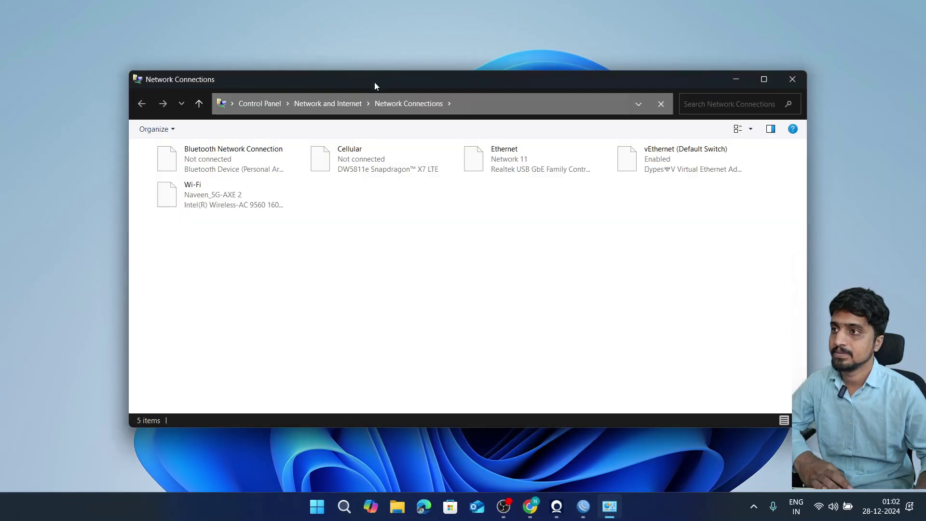
drag(374, 86, 398, 251)
- Confirm in the Ethernet details that the adapter still holds 192.168.33.99
click(538, 332)
double_click(539, 332)
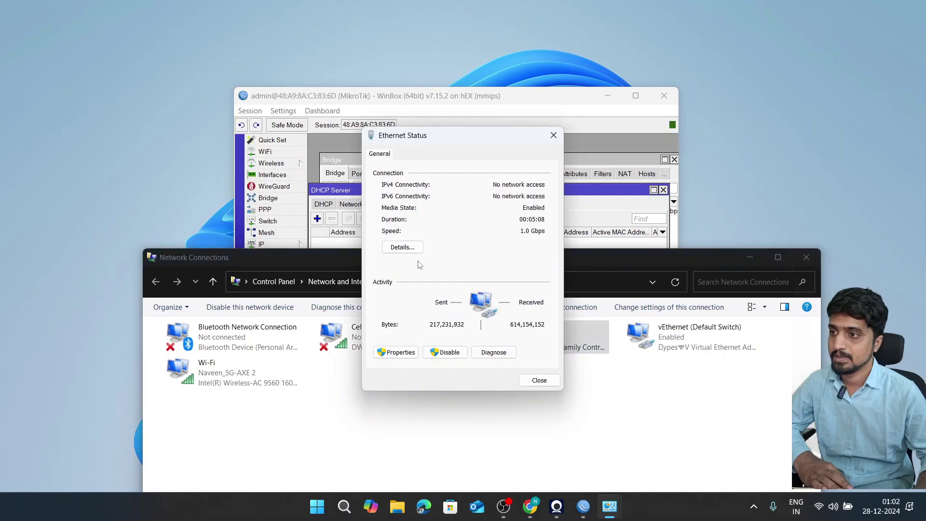
click(403, 247)
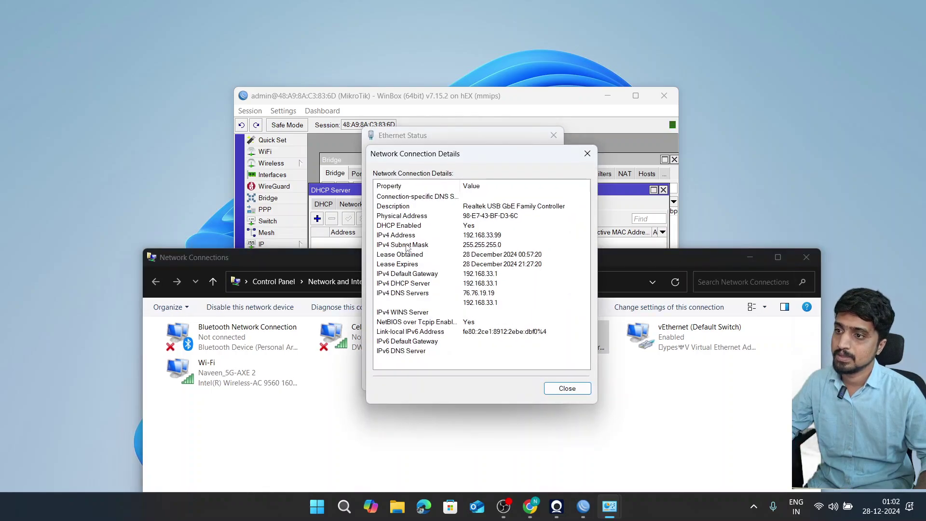
click(568, 389)
click(539, 380)
- Disable the Ethernet adapter
right_click(525, 334)
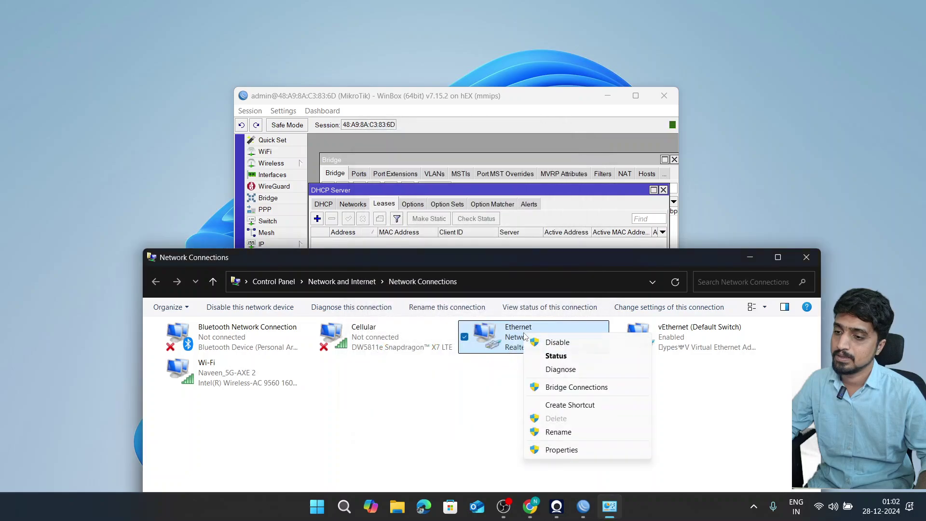
click(547, 343)
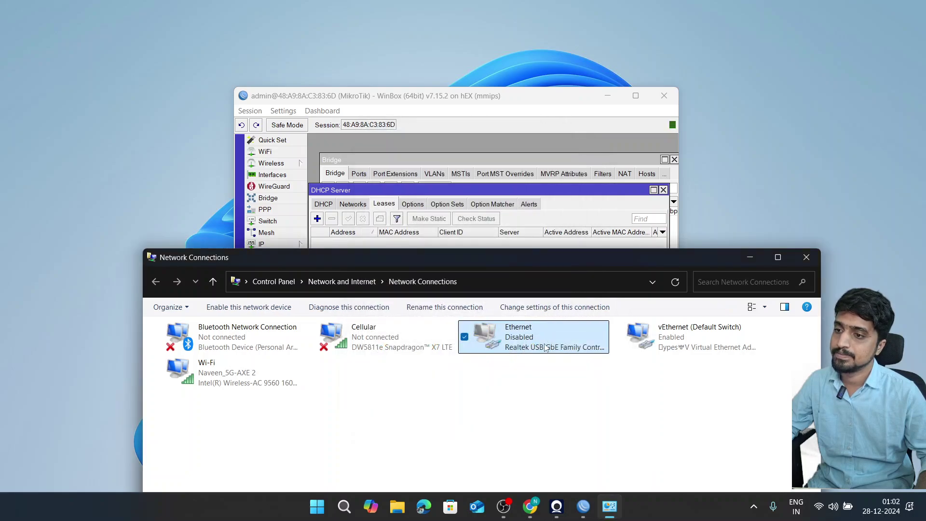
click(543, 360)
- Re-enable the Ethernet adapter and open its connection details
double_click(543, 335)
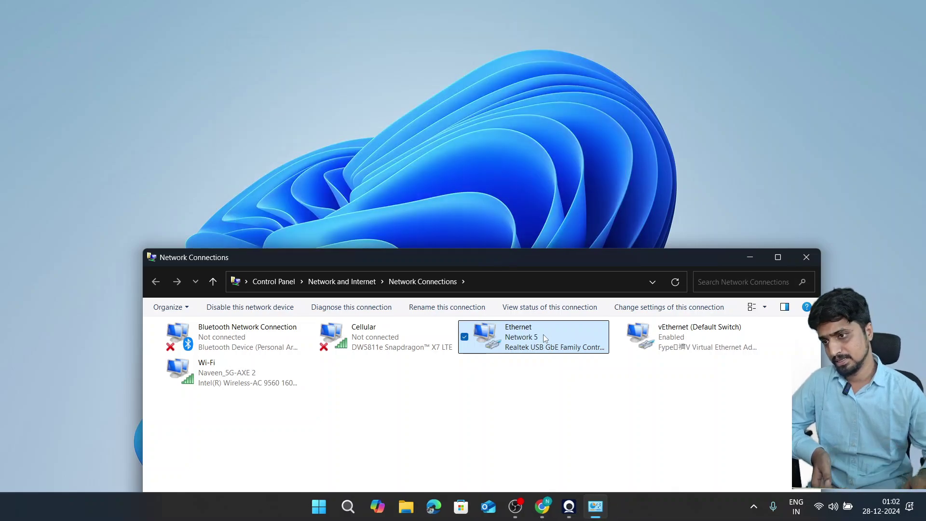
double_click(543, 335)
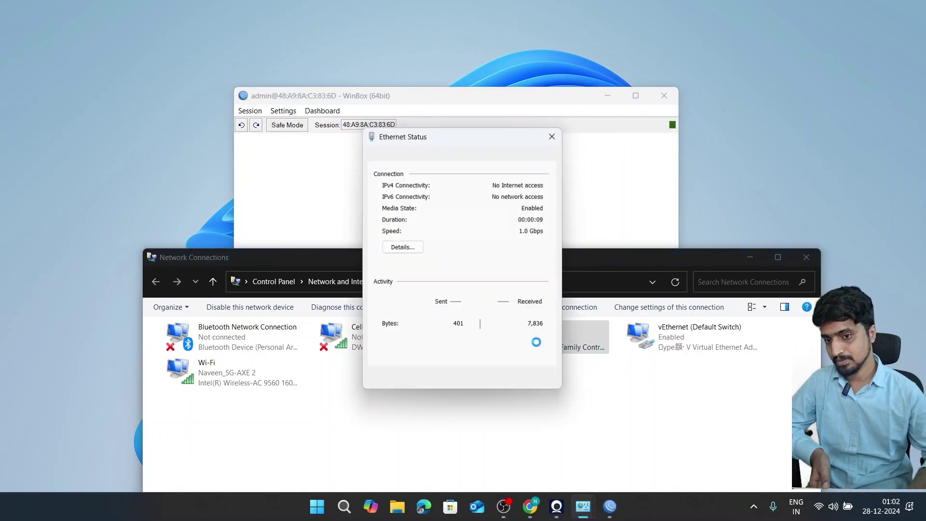
click(394, 248)
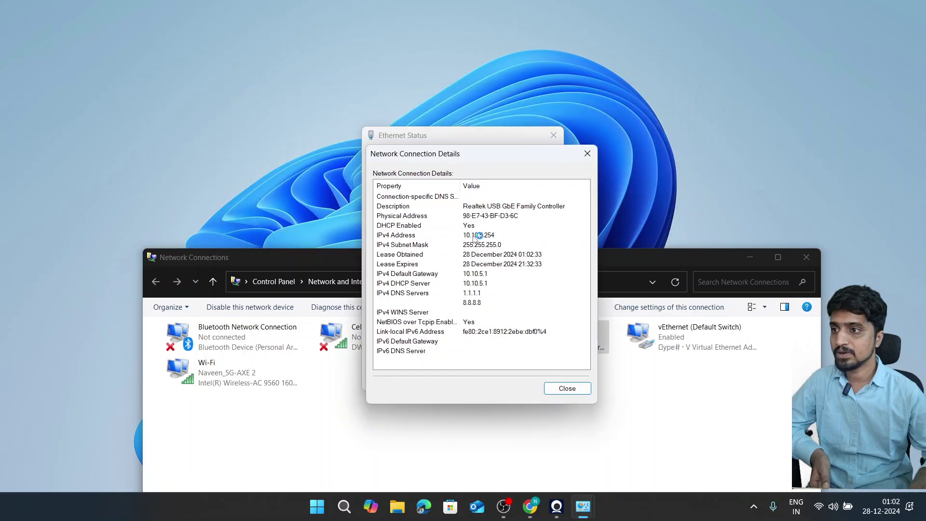
- Verify IPv4 10.10.5.254/255.255.255.0, gateway and DHCP server 10.10.5.1, and DNS 8.8.8.8, then return to WinBox leases
click(490, 237)
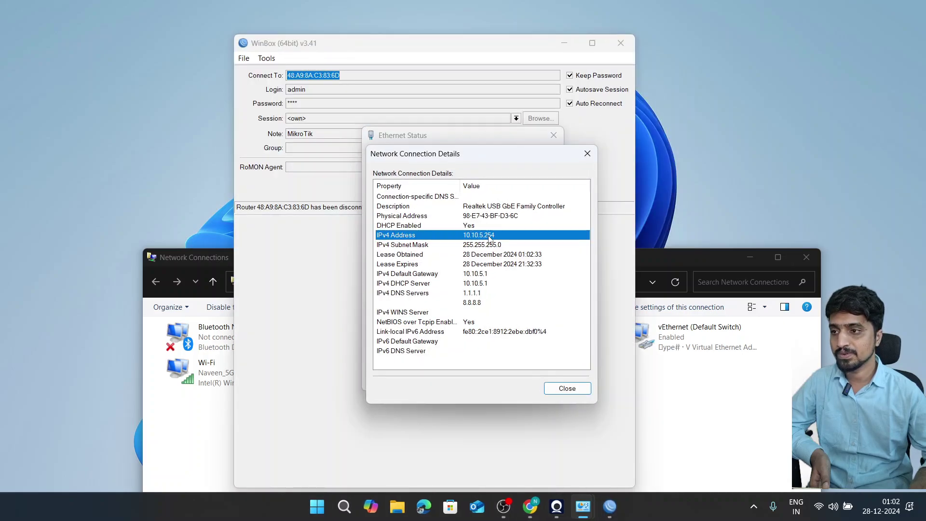
click(492, 246)
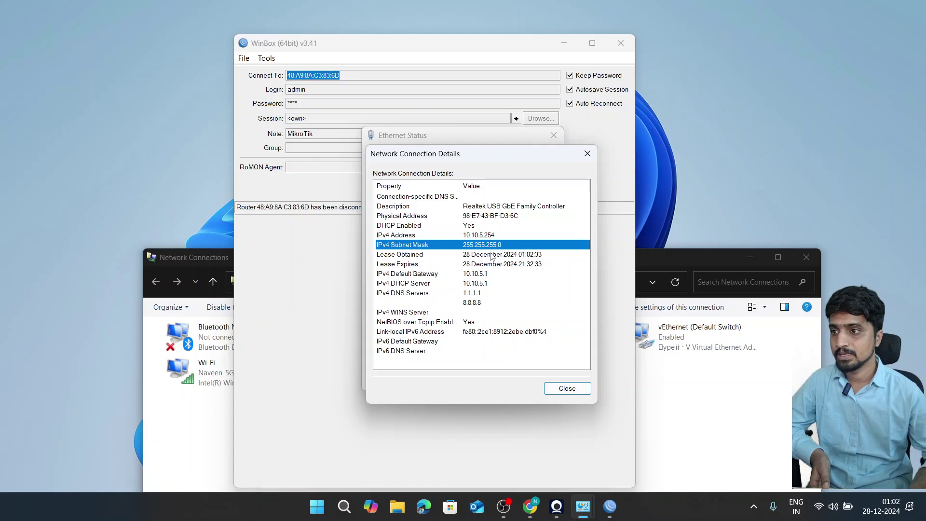
click(485, 274)
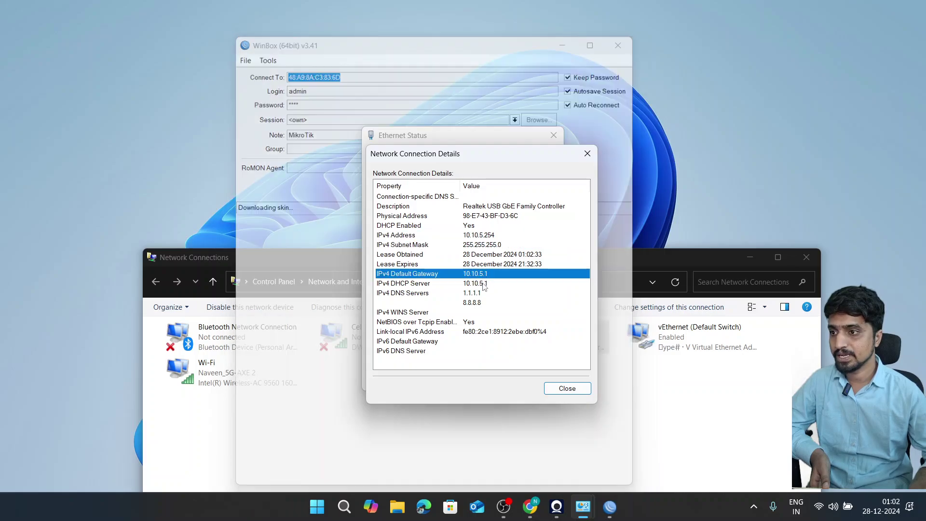
click(485, 284)
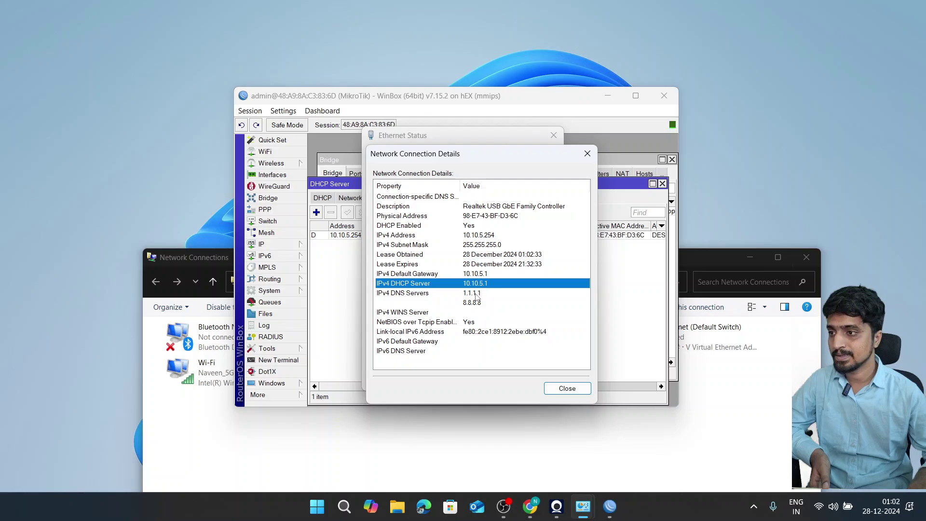
click(475, 294)
click(470, 303)
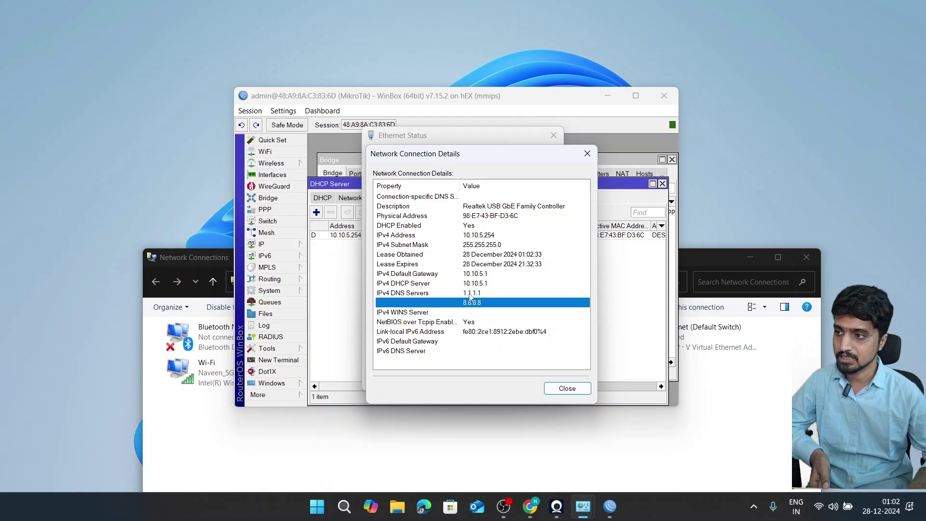
click(344, 273)
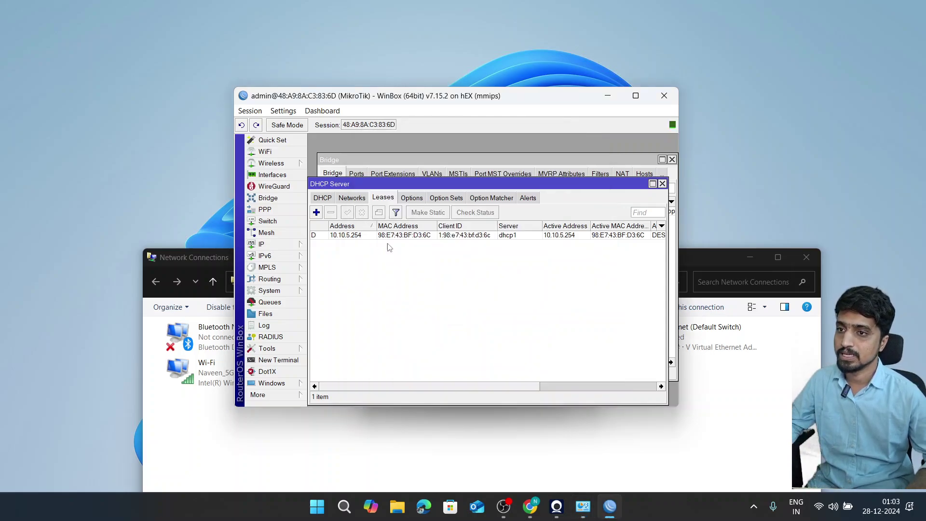
- Close the DHCP Server and Bridge windows and show the Interface List with bridge1, ether1–ether5 and lo
key(Escape)
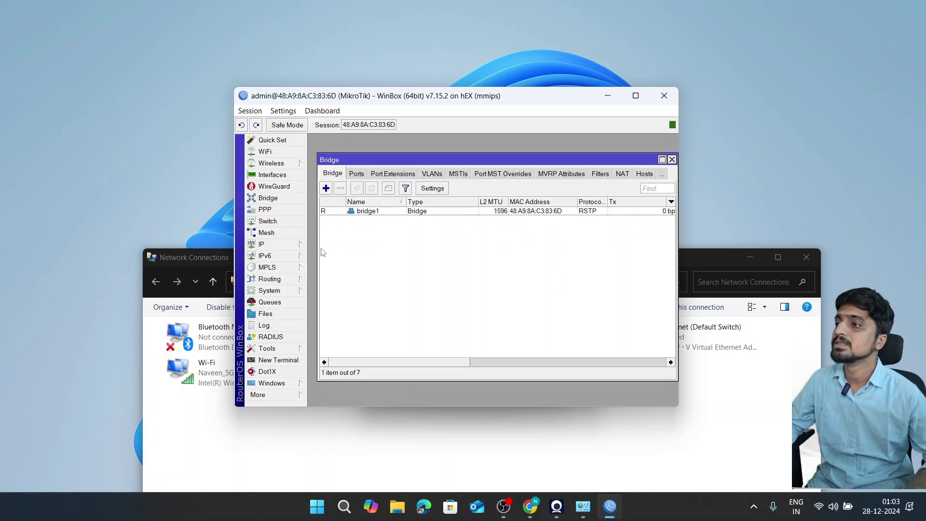
key(Escape)
click(303, 244)
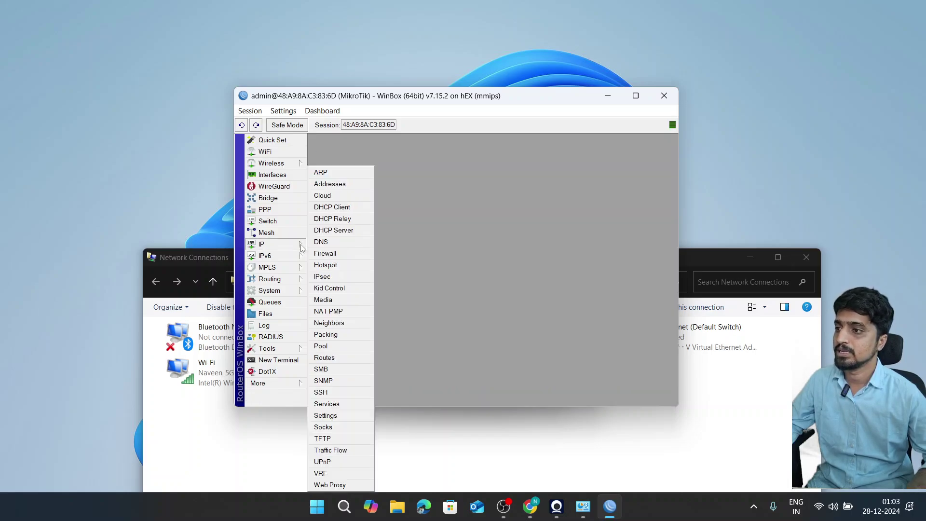
click(415, 207)
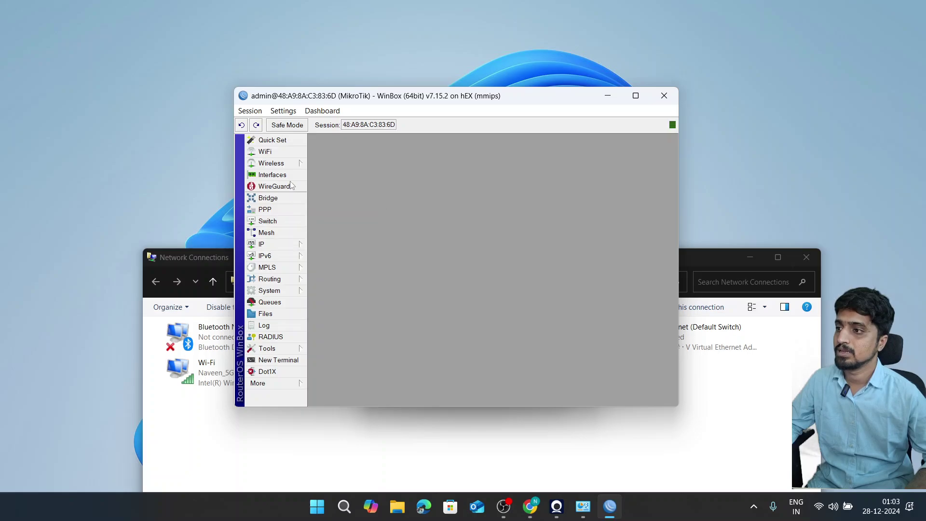
click(272, 174)
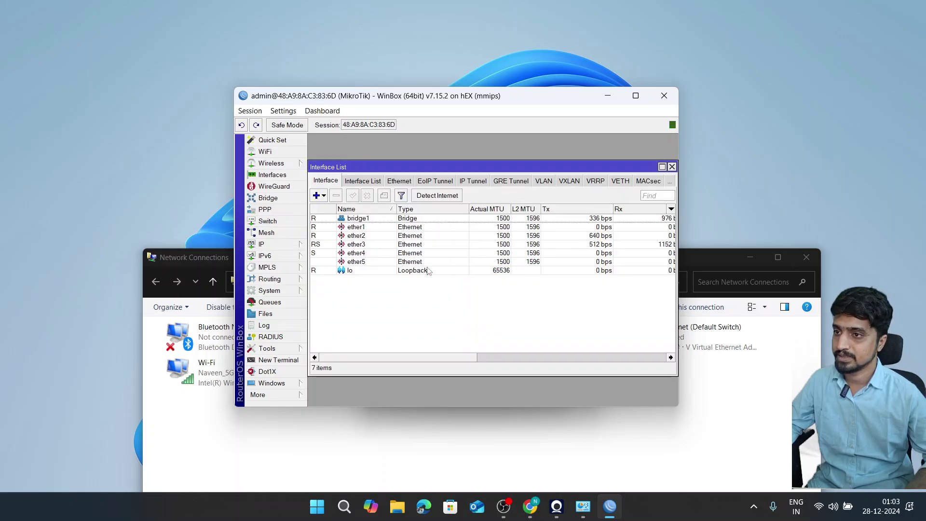
drag(460, 99, 467, 92)
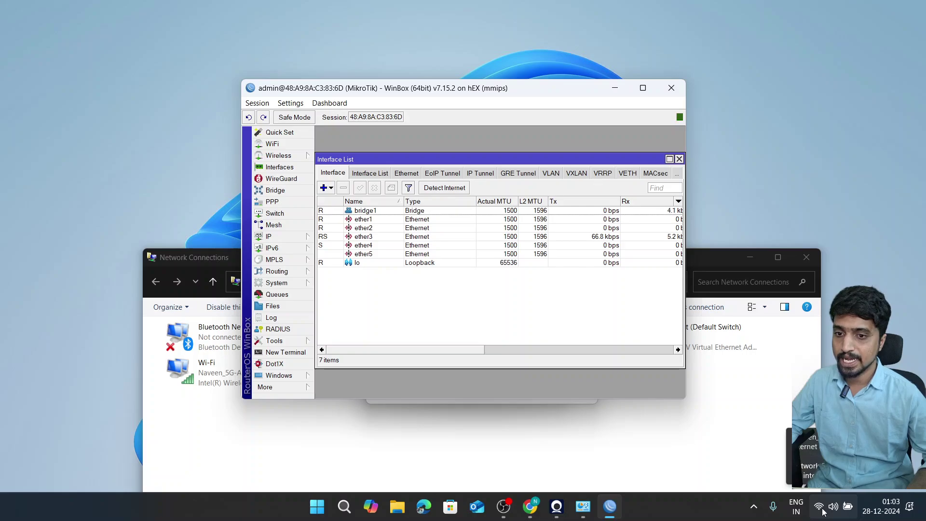
- Add a NAT rule with chain srcnat and action masquerade
click(284, 237)
click(342, 255)
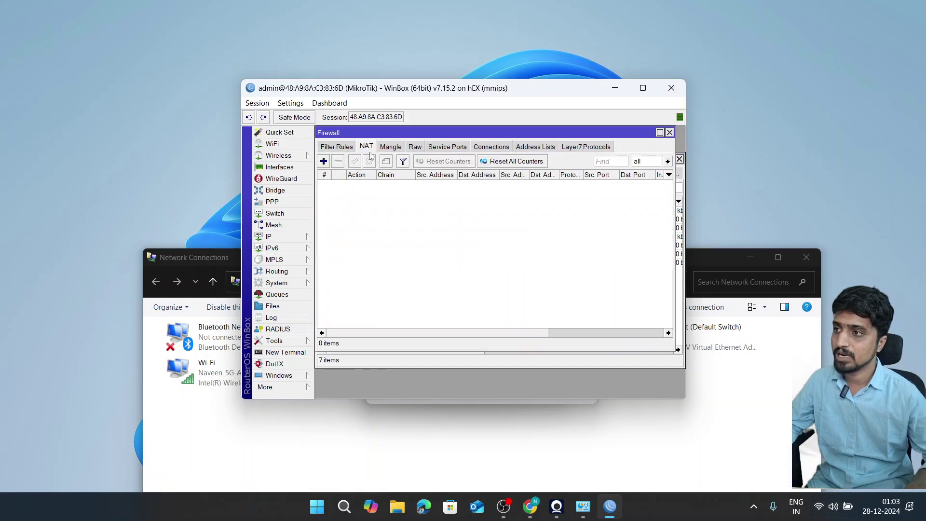
click(323, 164)
click(397, 146)
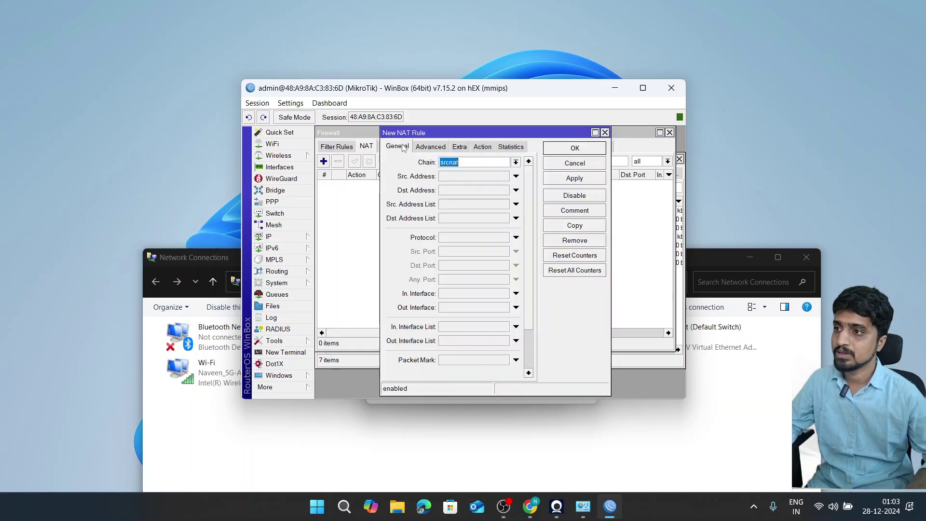
click(444, 163)
drag(462, 162, 406, 164)
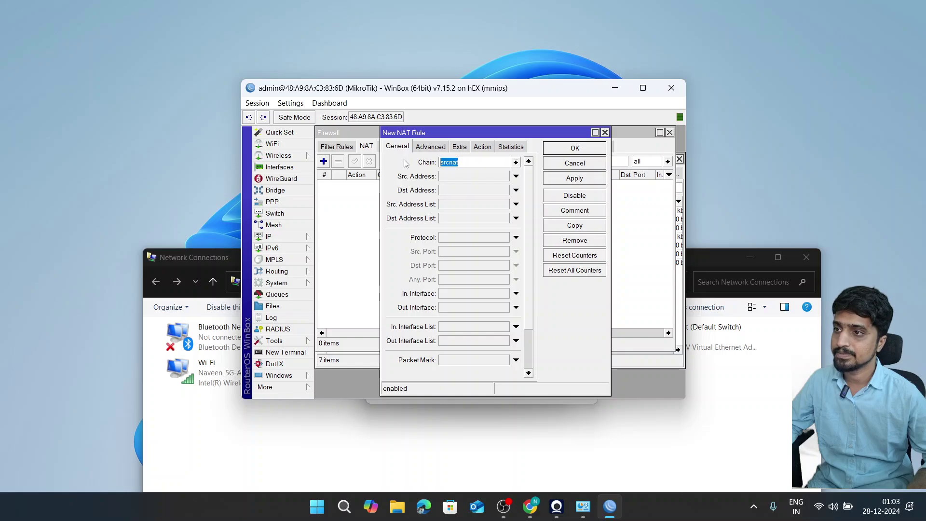
click(483, 147)
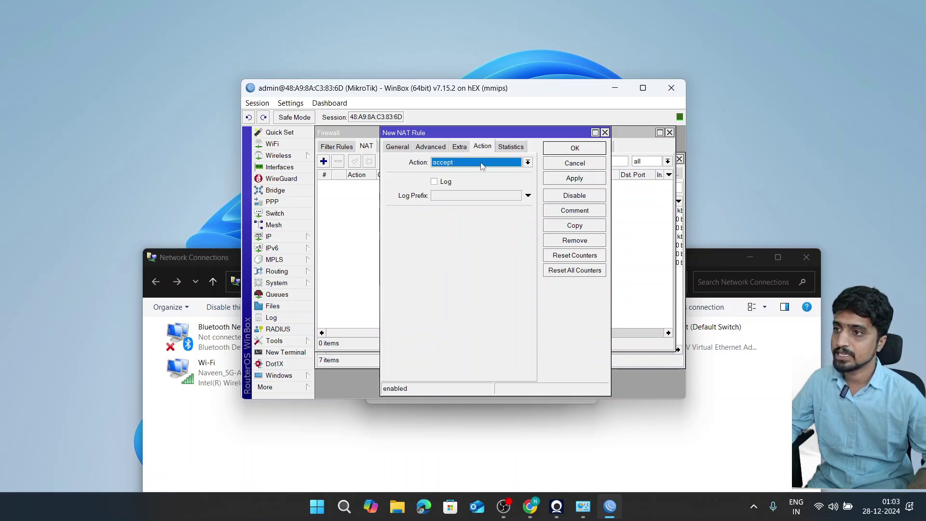
click(482, 165)
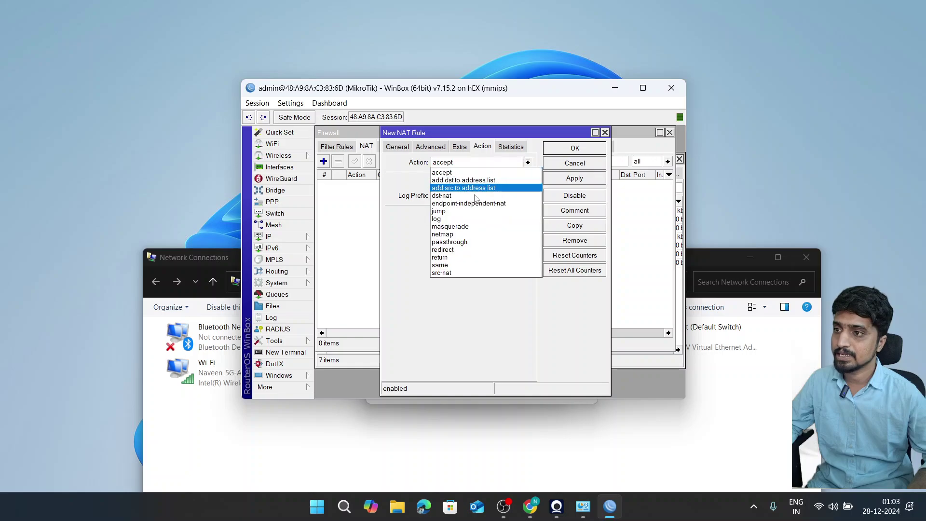
click(469, 225)
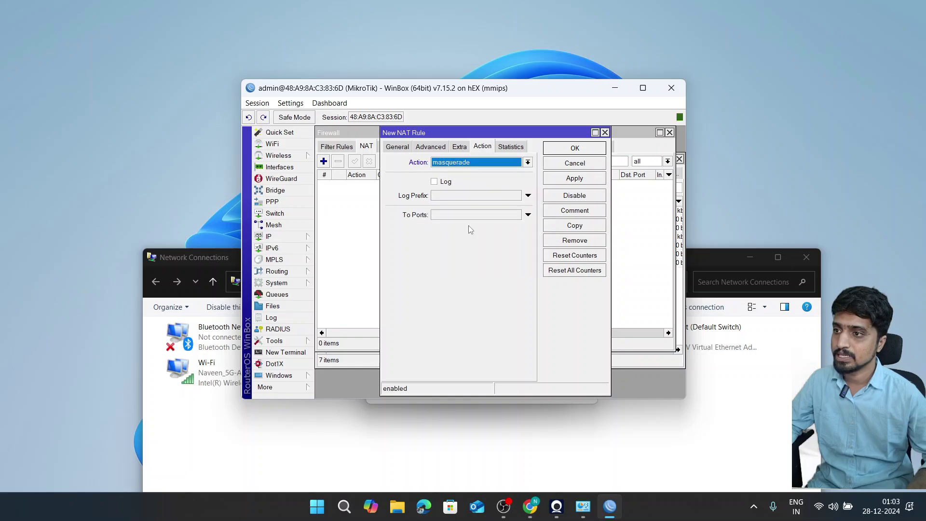
click(553, 150)
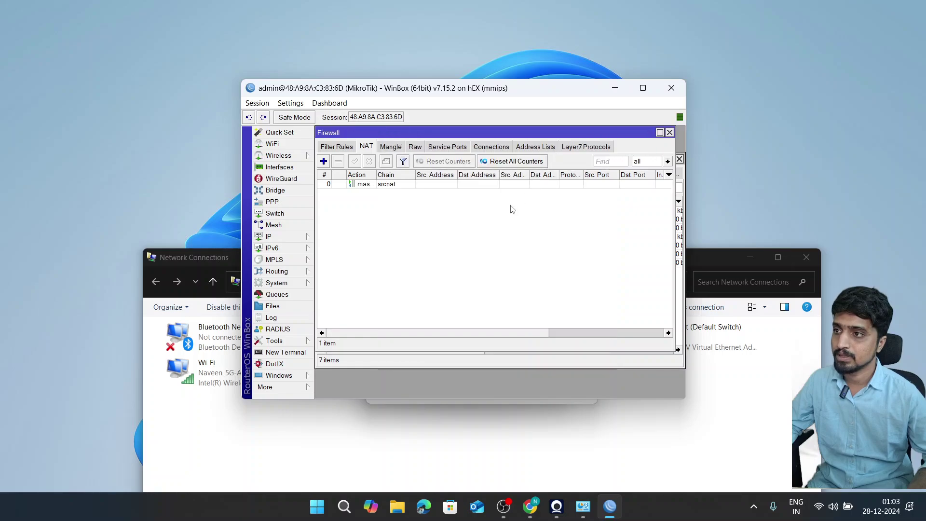
- Check the PC's network status, then close the firewall and interface windows
click(819, 508)
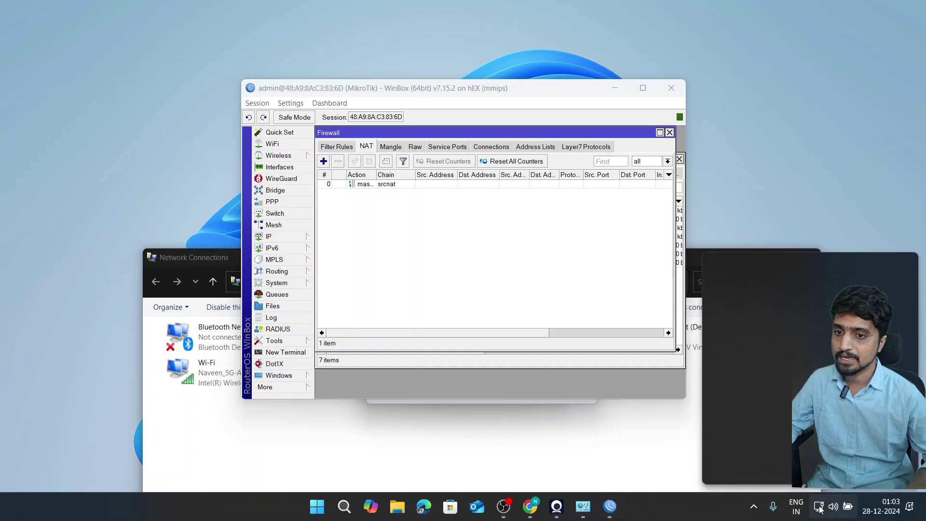
click(820, 507)
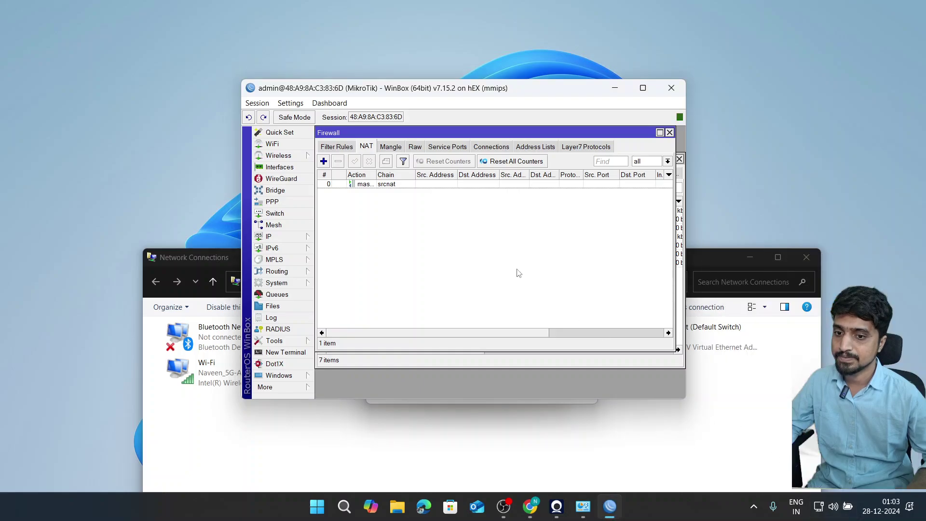
key(Escape)
key(Escape)
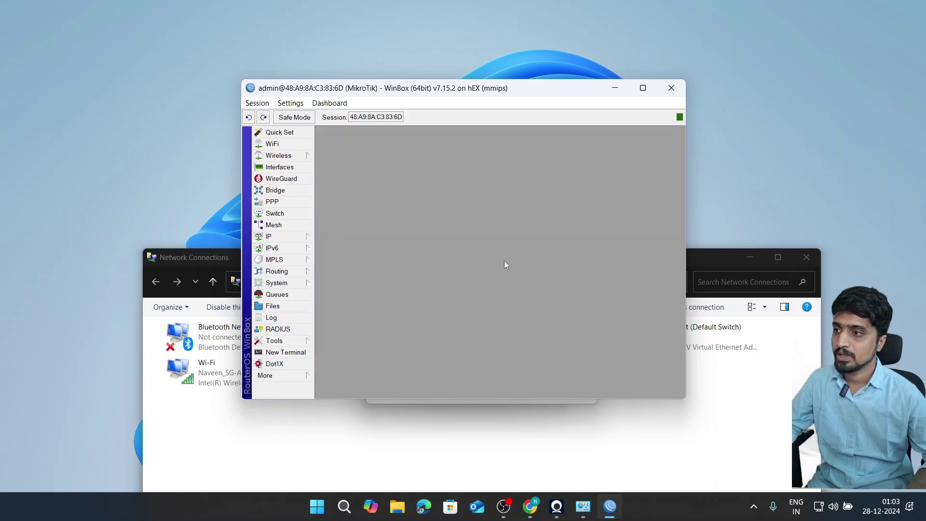
- Toggle the IP menu several times, leaving its section list open
click(292, 238)
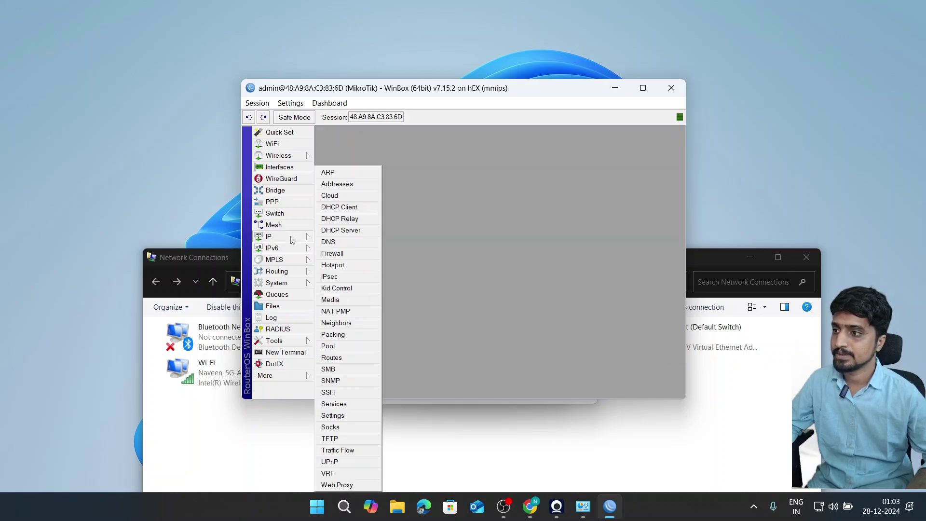
click(445, 241)
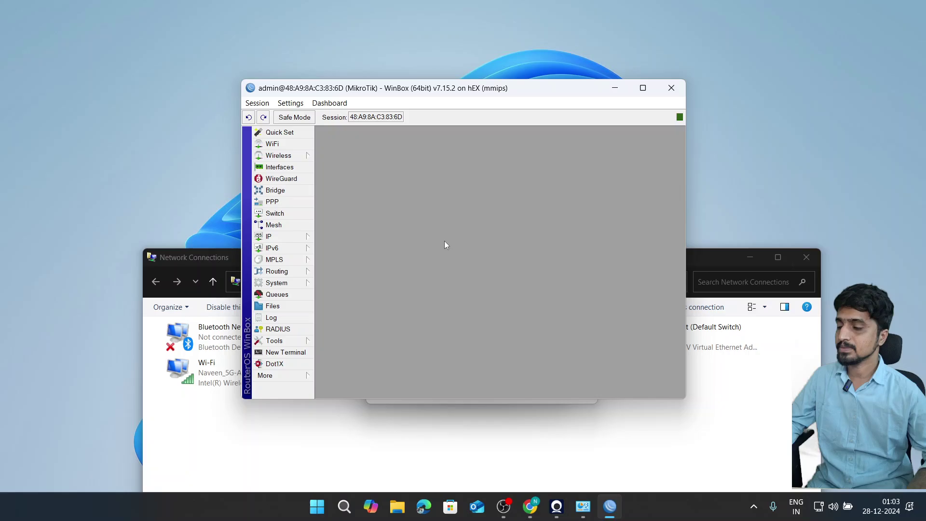
click(288, 238)
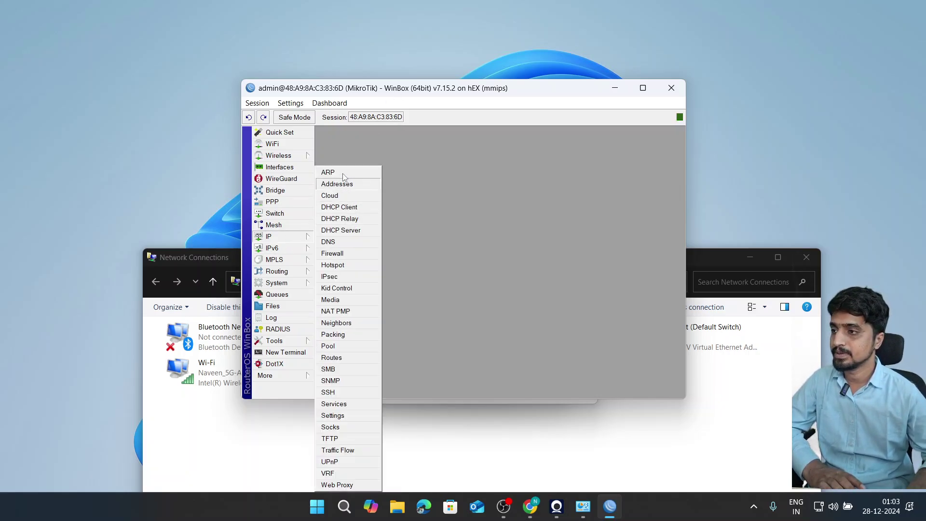
click(434, 250)
click(302, 240)
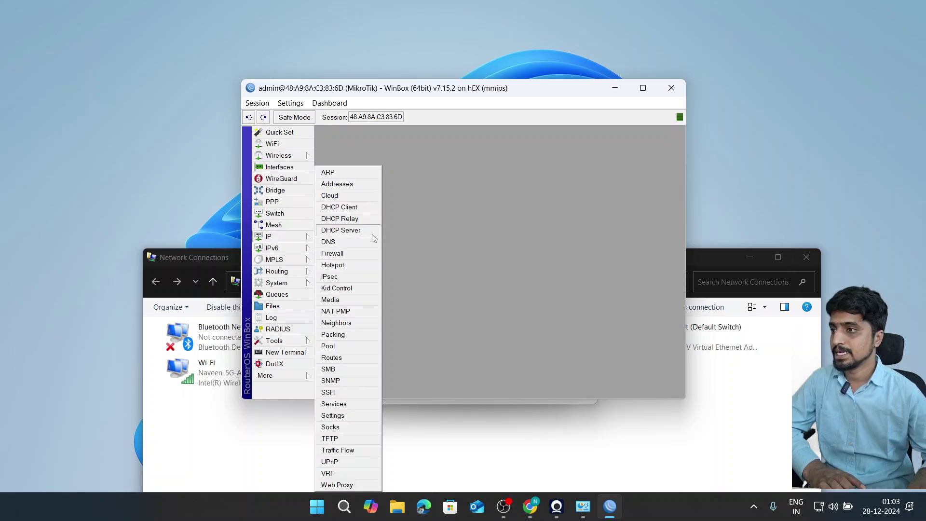
click(279, 237)
click(279, 237)
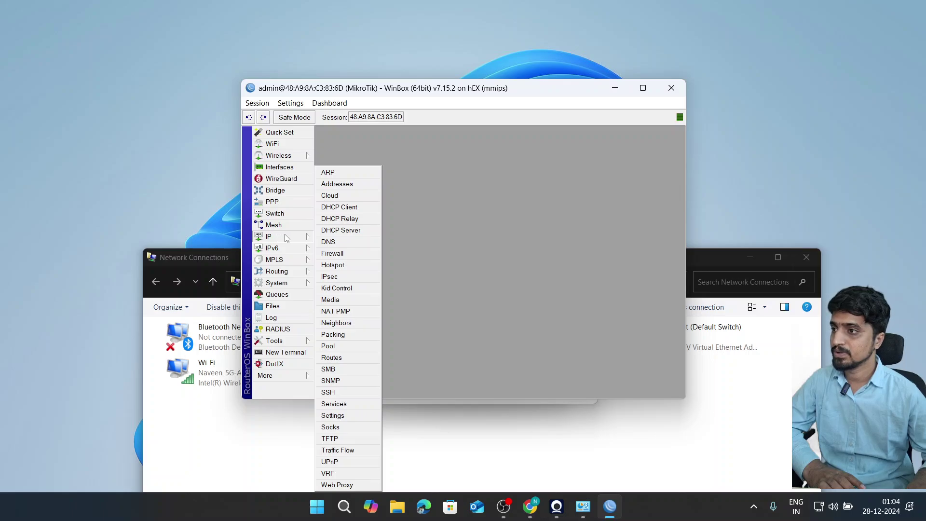
- Open the DHCP Client list and inspect ether1's default route distance
click(340, 207)
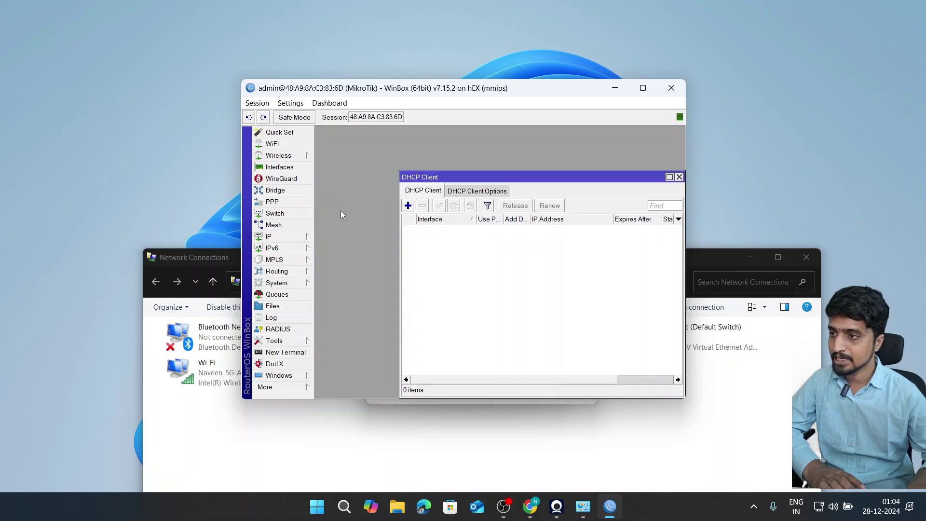
double_click(481, 179)
double_click(389, 183)
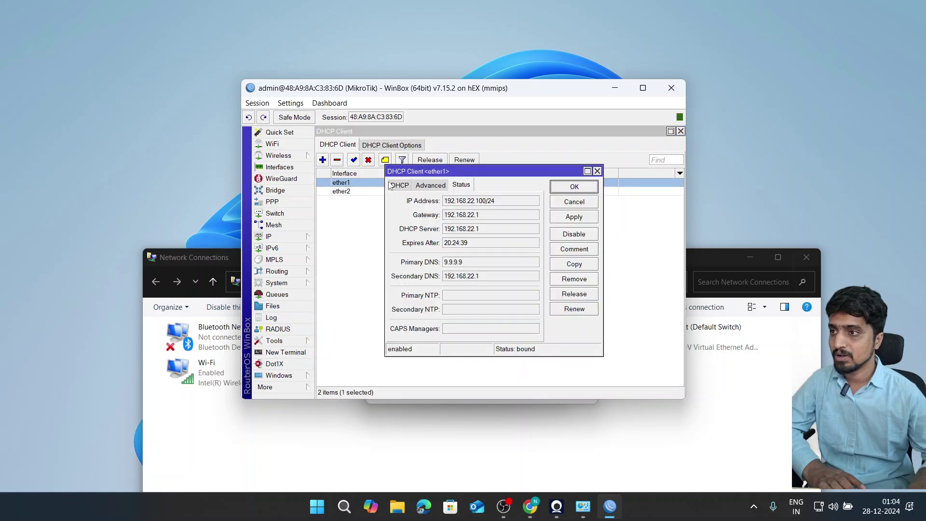
click(396, 186)
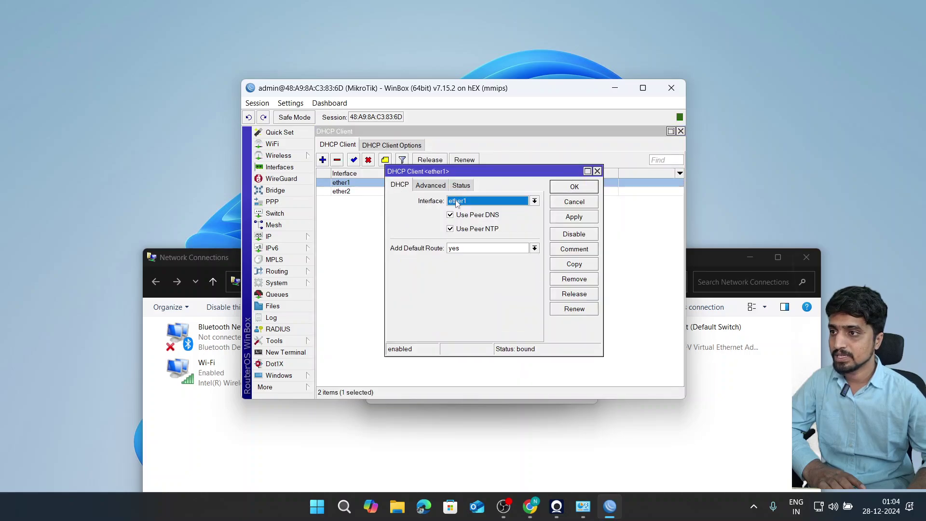
click(433, 187)
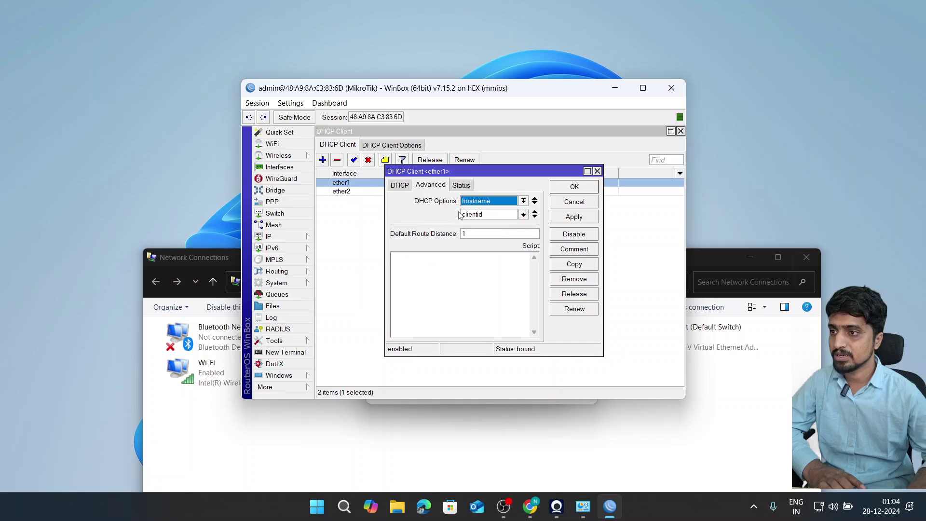
click(358, 207)
- Set ether2's DHCP client Default Route Distance to 2
double_click(359, 195)
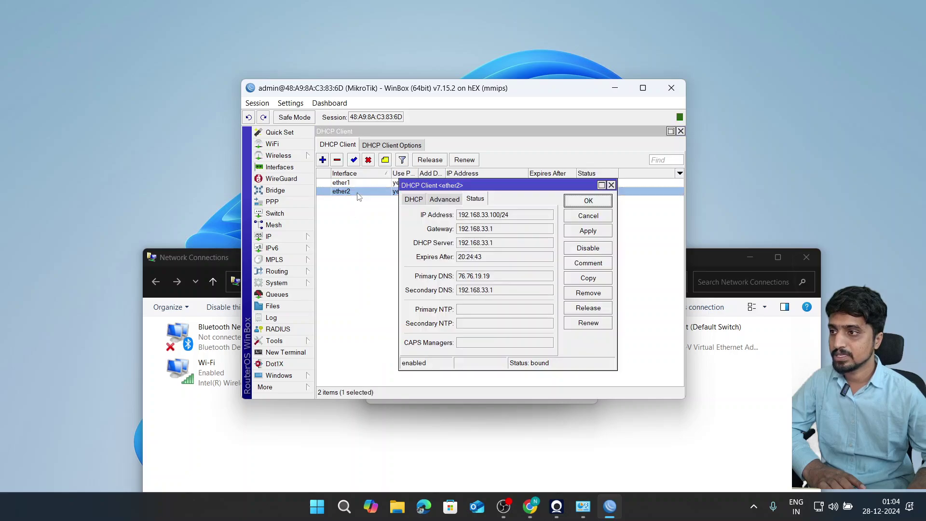
click(423, 203)
click(444, 199)
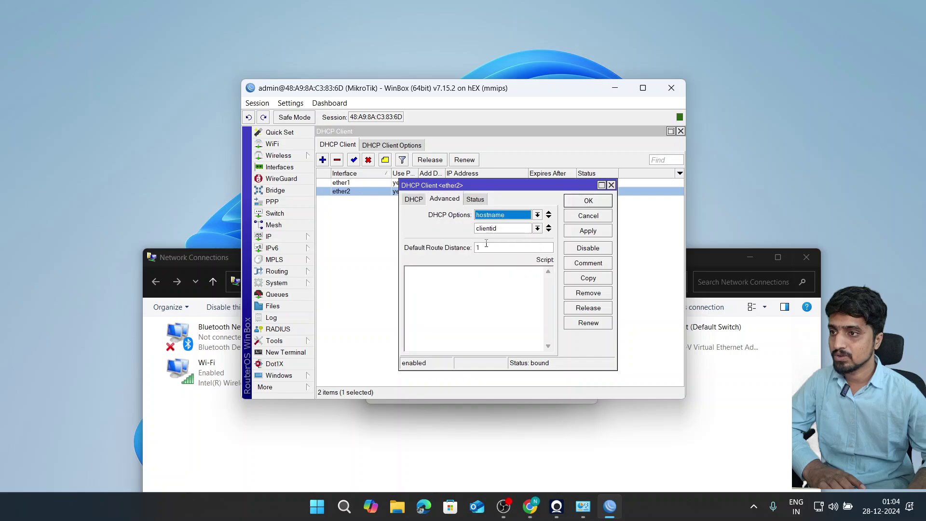
click(486, 247)
text(2)
key(Return)
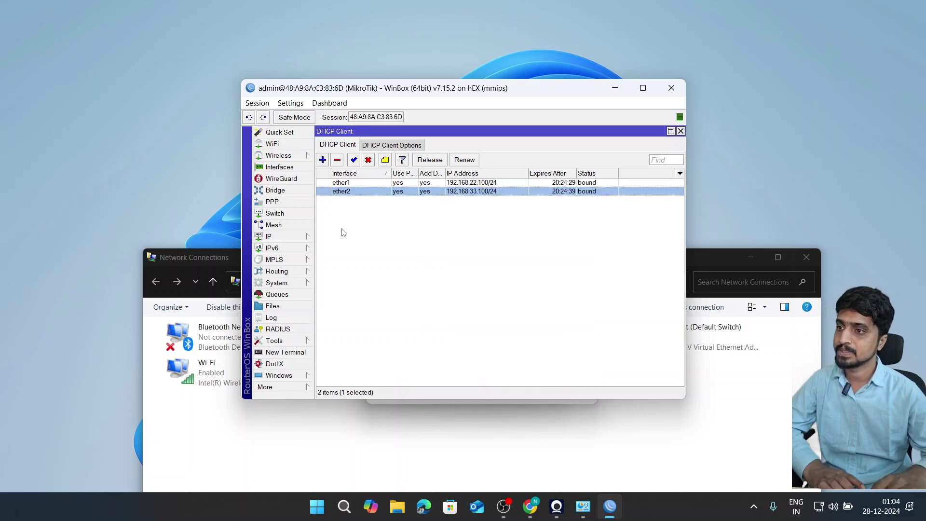
- Release ether2's DHCP lease so it renews, then select ether1
click(370, 201)
click(372, 192)
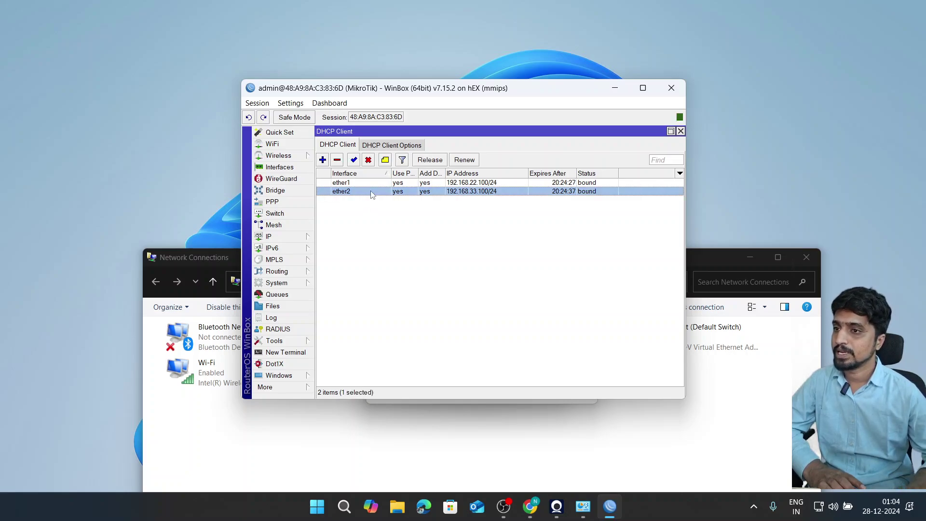
click(433, 164)
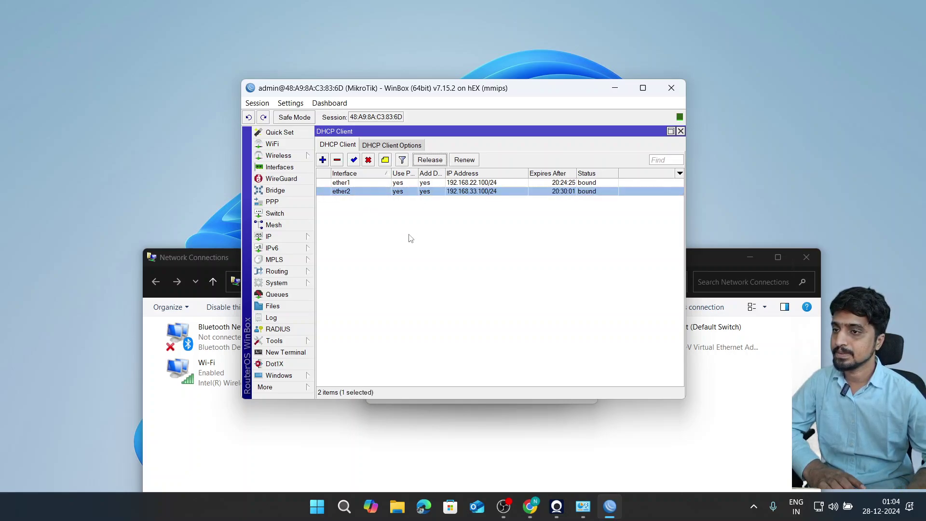
click(407, 257)
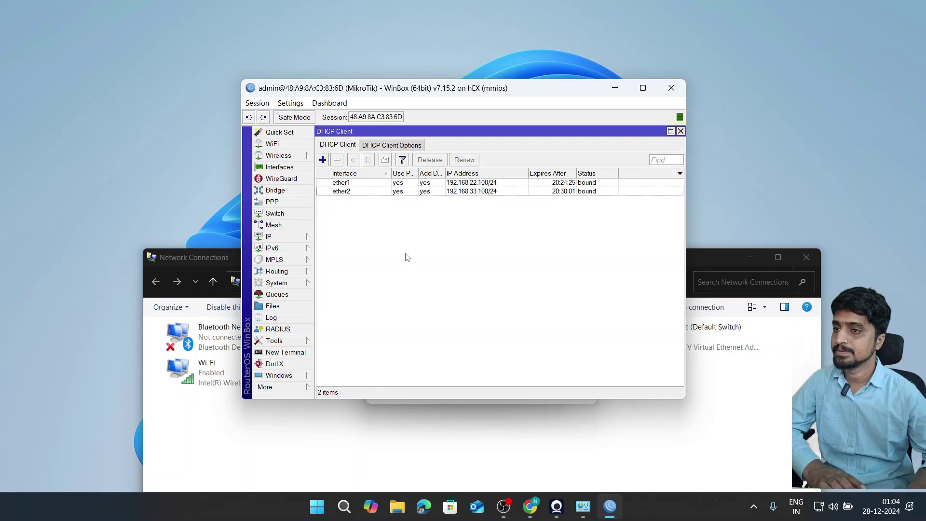
click(474, 184)
- Open Routes and check default routes via 192.168.22.1 (distance 1) and 192.168.33.1 (distance 2)
click(280, 237)
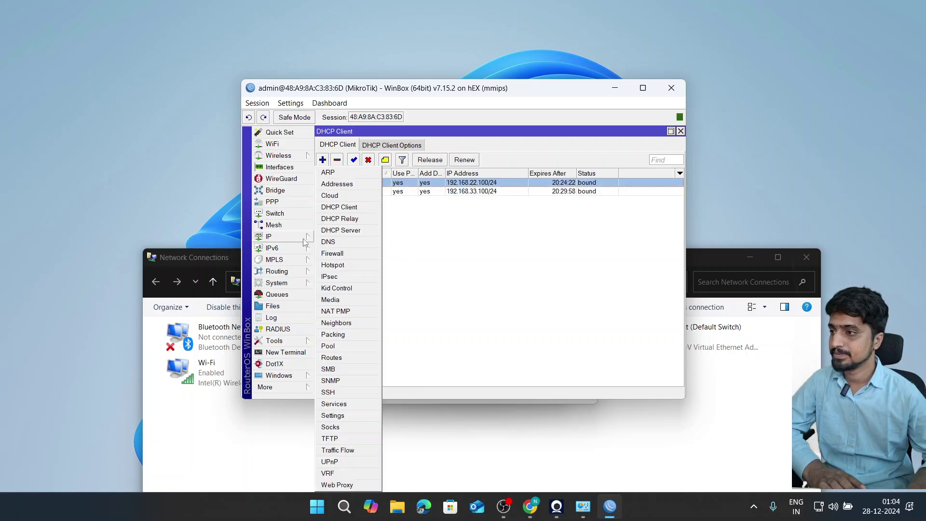
click(331, 358)
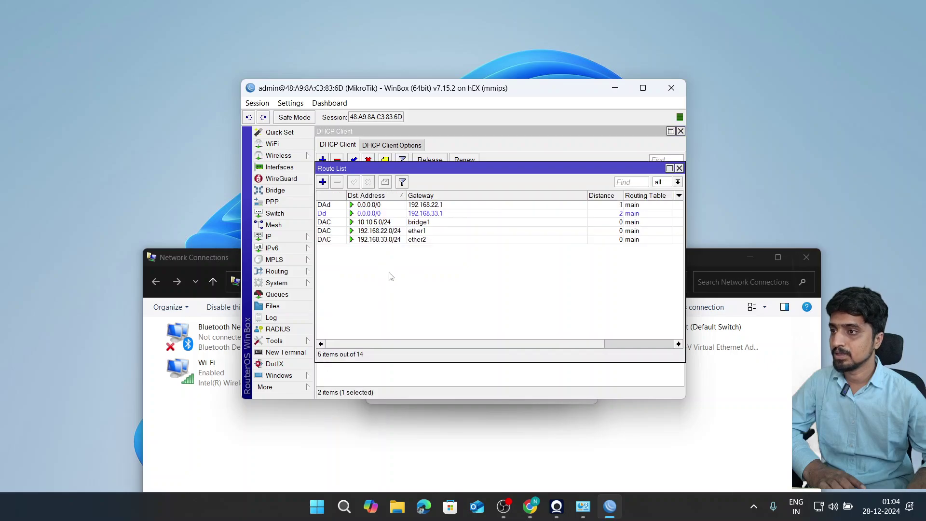
click(391, 206)
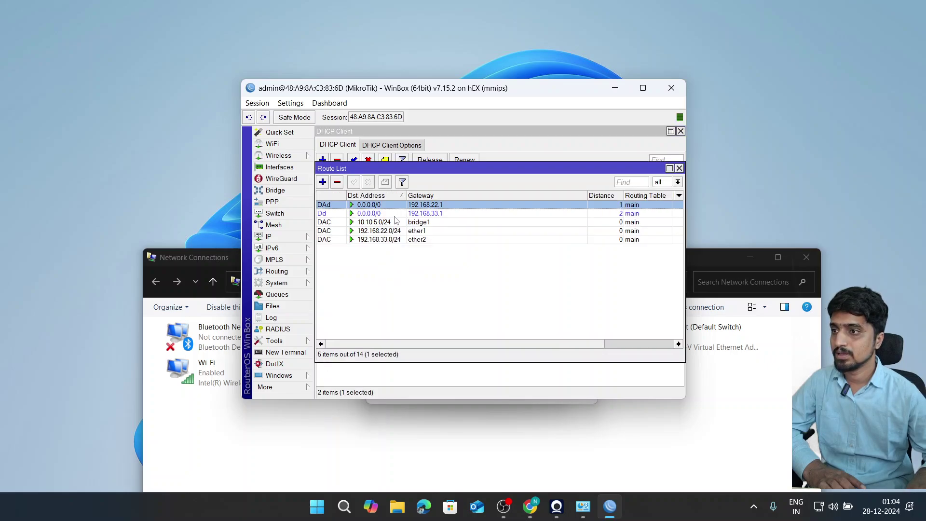
click(396, 214)
click(402, 205)
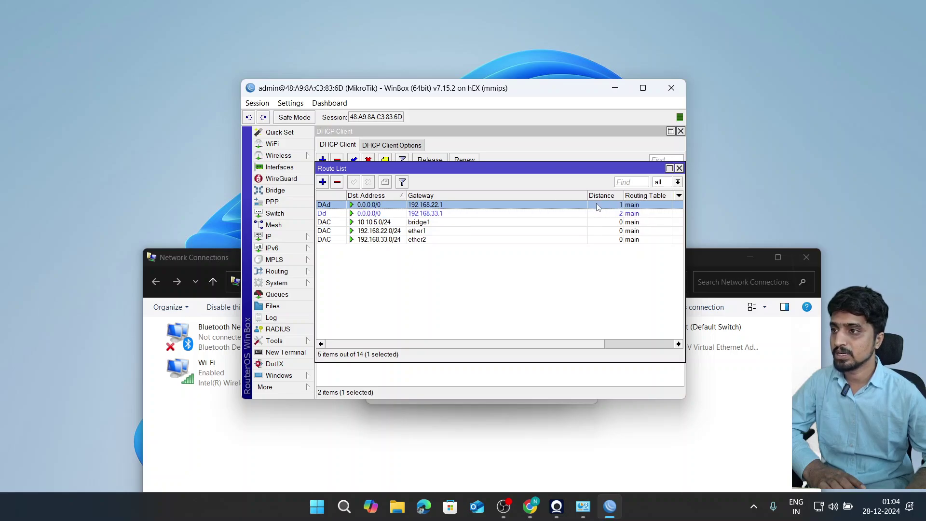
drag(476, 173, 477, 224)
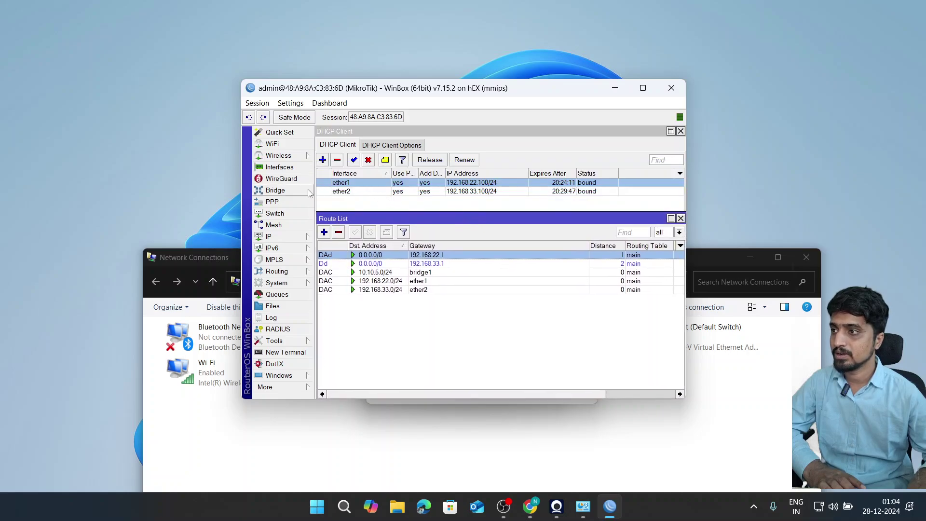
- Rename ether1 with an ISP1- prefix and ether2 to ether2-ISP2
click(280, 169)
double_click(364, 220)
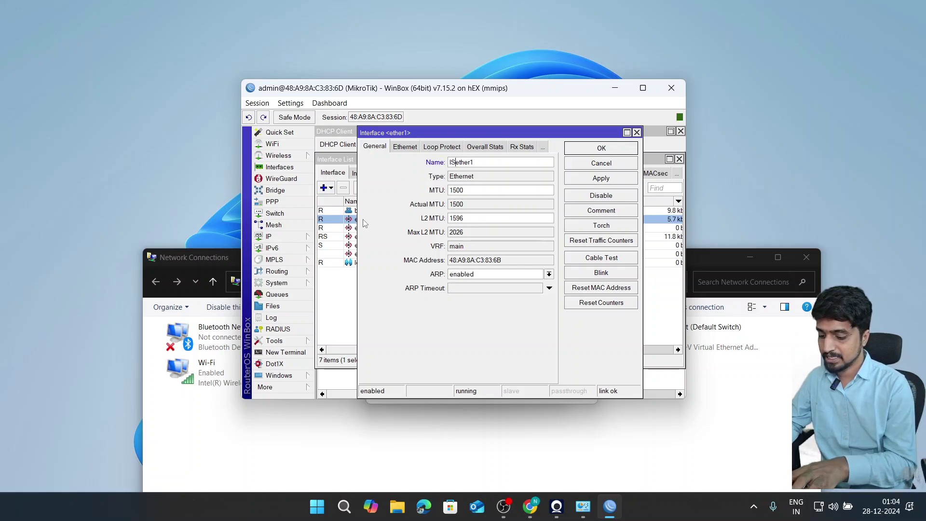
text(ISP1-)
key(Return)
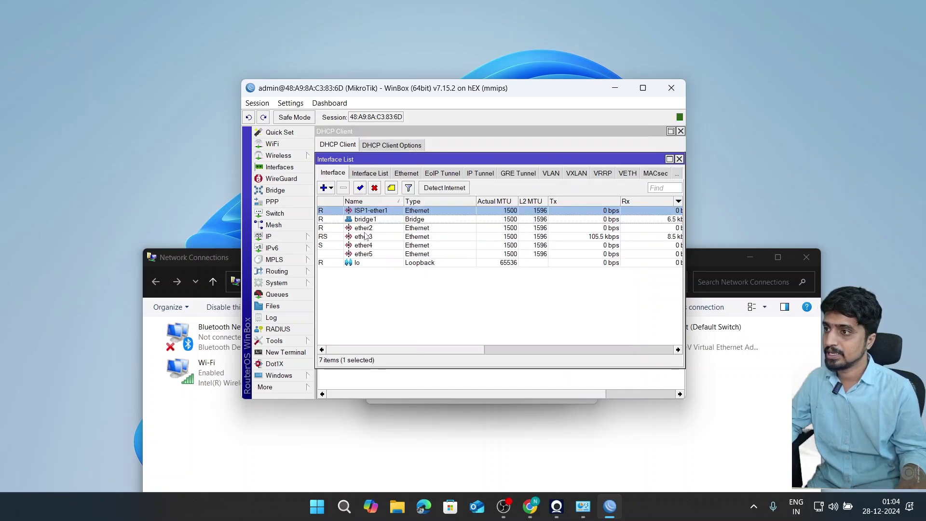
double_click(368, 229)
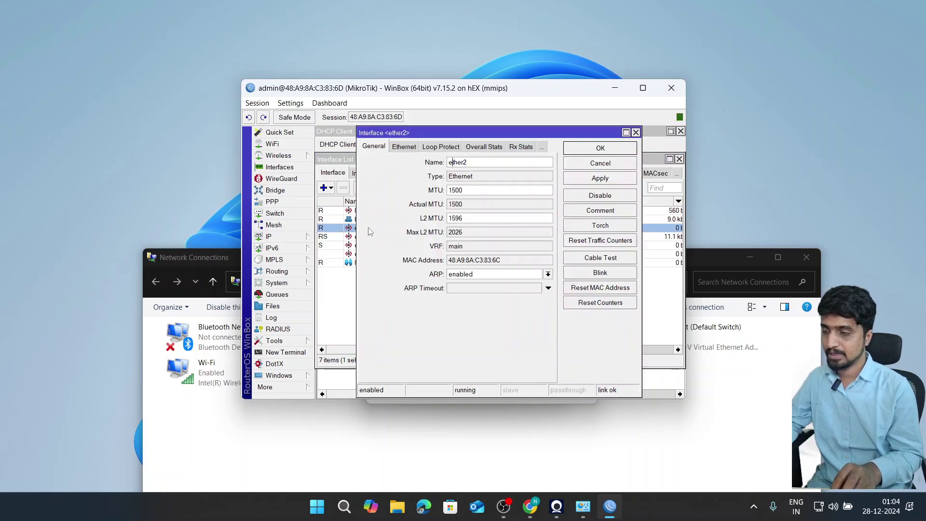
text(-)
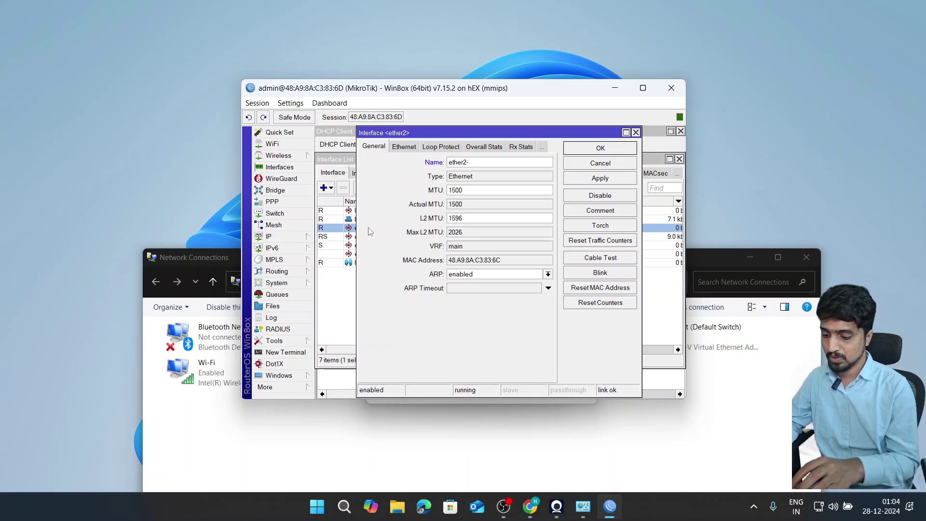
text(ISP2)
key(Return)
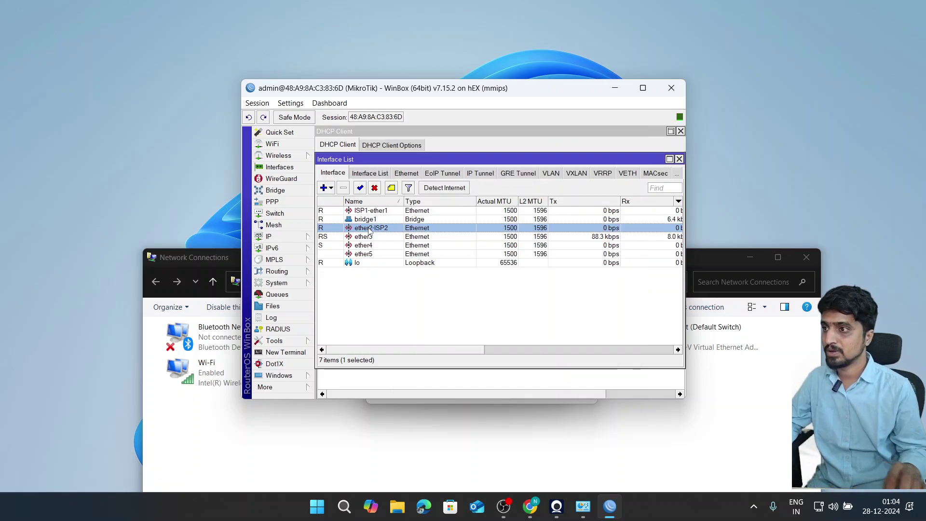
- Correct the first WAN interface name to ether1-ISP1
double_click(386, 210)
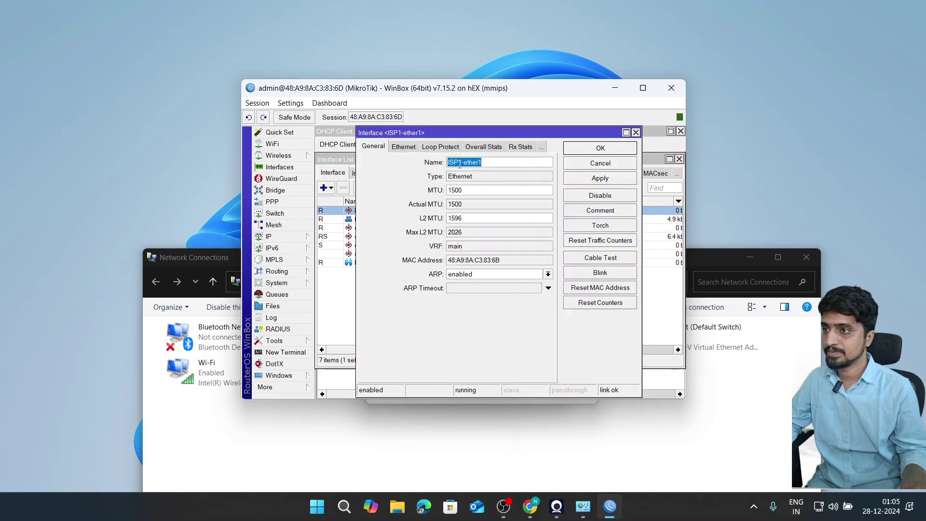
drag(462, 163, 445, 163)
key(Delete)
key(Delete)
key(End)
text(-)
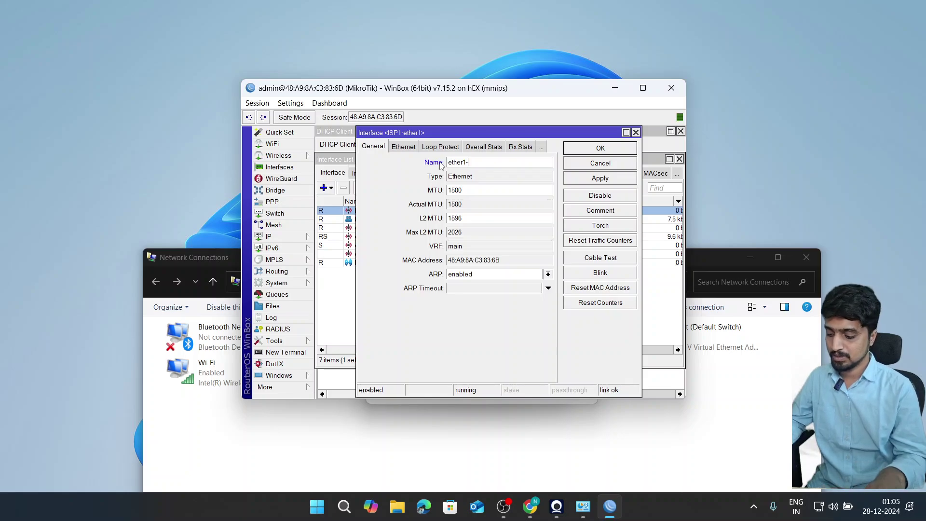
key(Return)
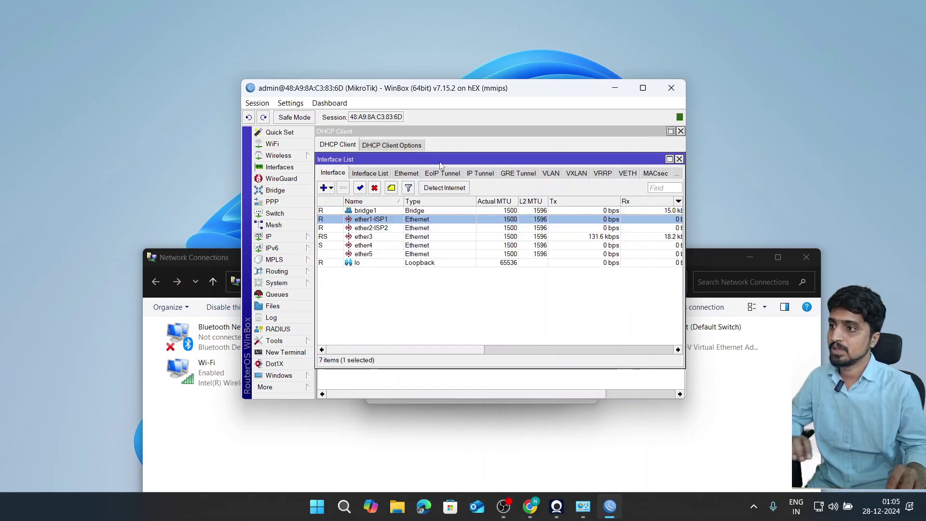
- Review the ether2-ISP2, ether3 and bridge1 interfaces, then close those windows
click(372, 229)
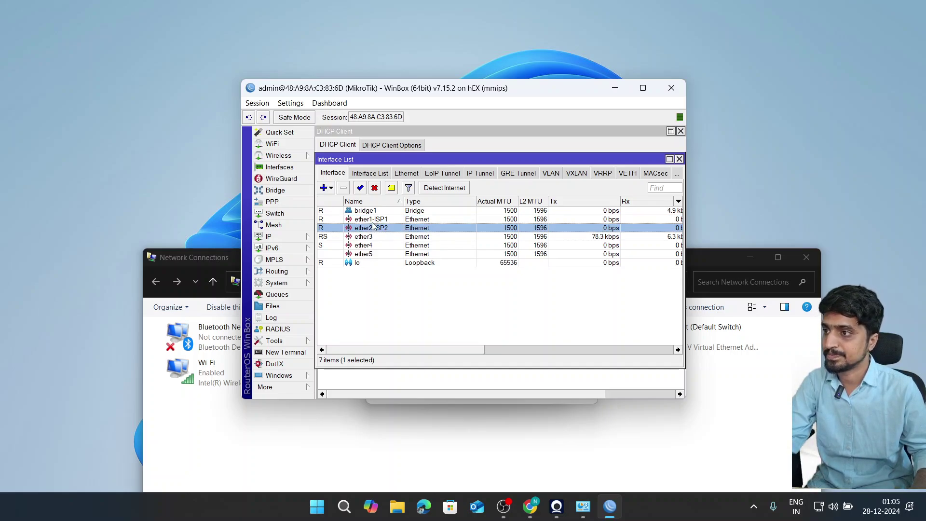
click(372, 237)
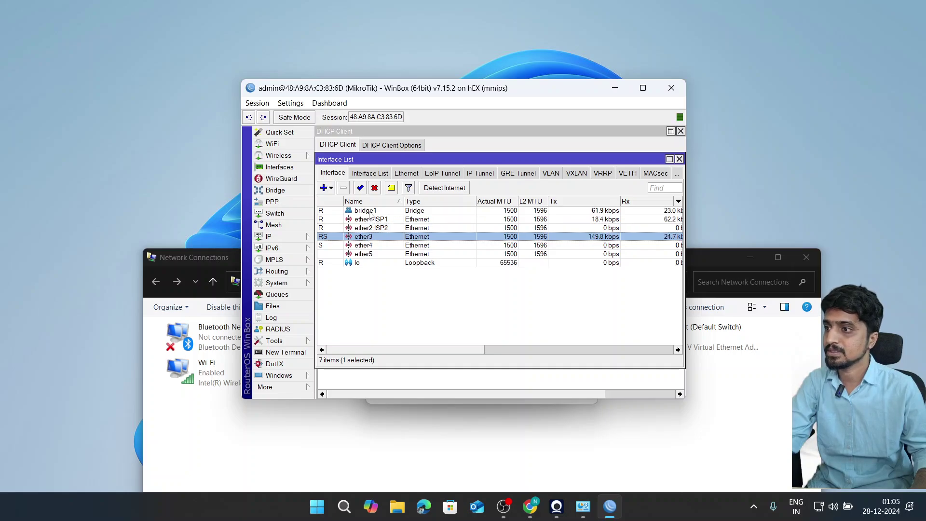
double_click(370, 213)
click(339, 286)
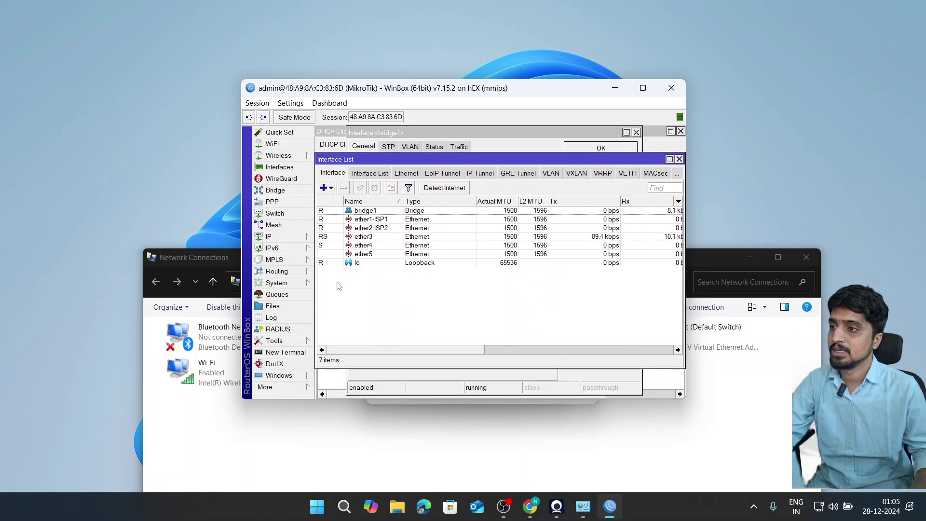
key(Escape)
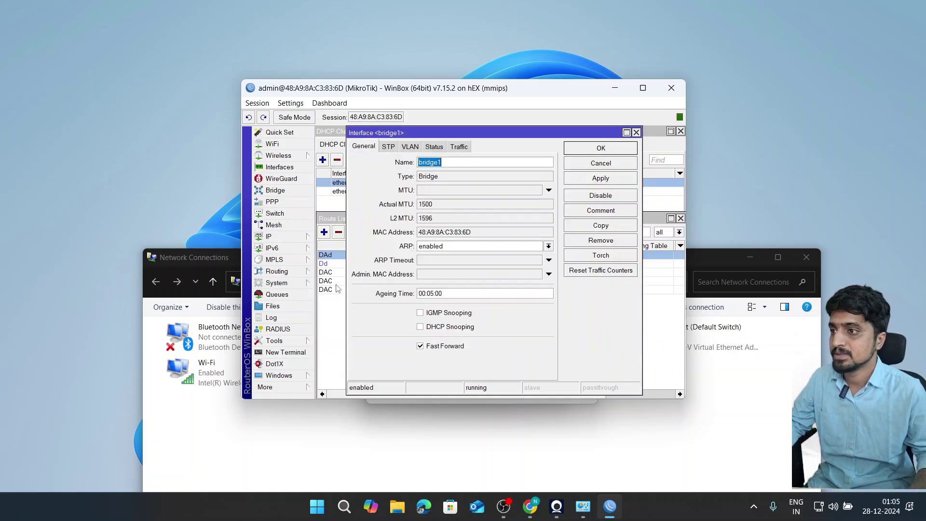
key(Escape)
key(Escape)
- Show the DHCP Client list with the renamed ether1-ISP1 client selected
click(290, 237)
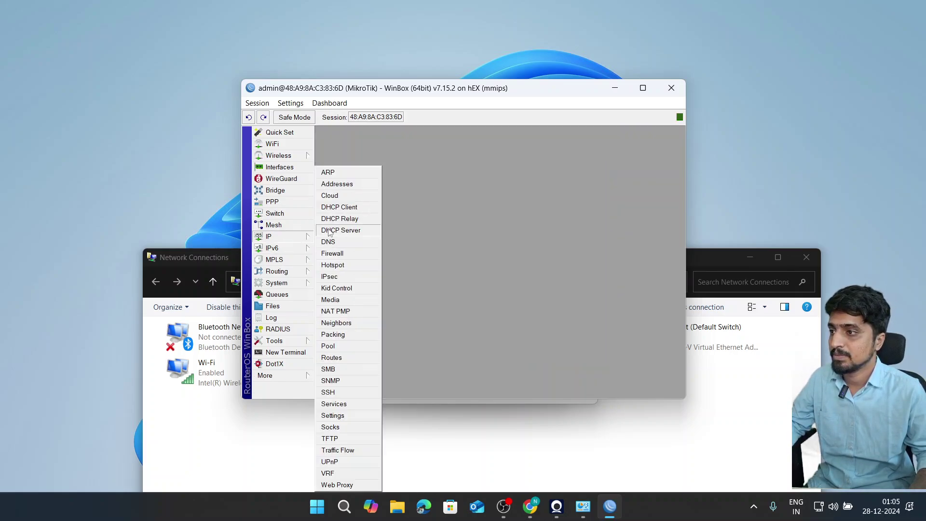
click(341, 207)
click(345, 183)
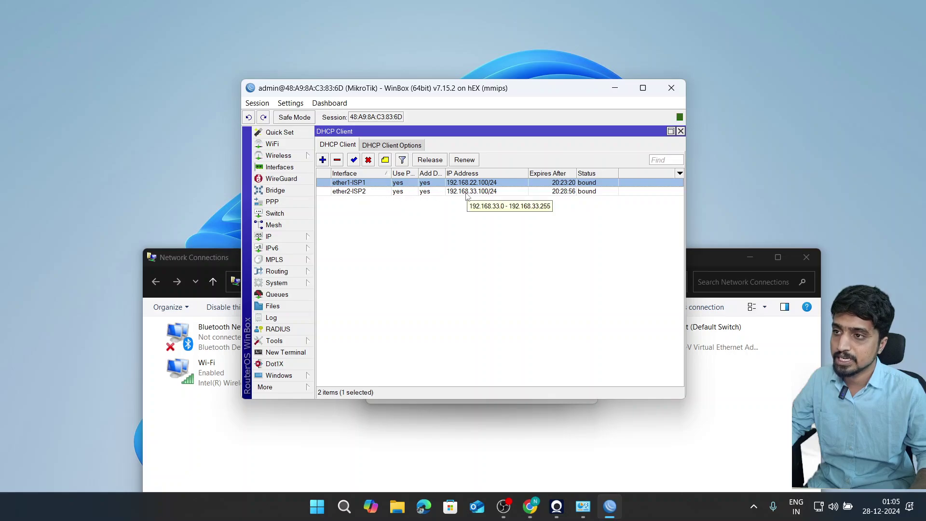
- Highlight ISP1's IP, subnet and gateway in the PDF, compare with WinBox, then return to diagrams.net
click(530, 507)
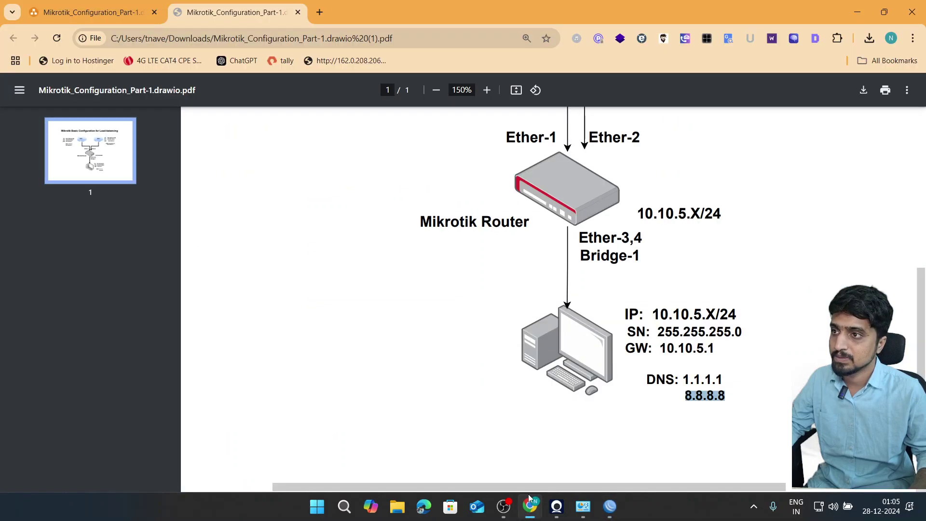
scroll(297, 280, up, 6)
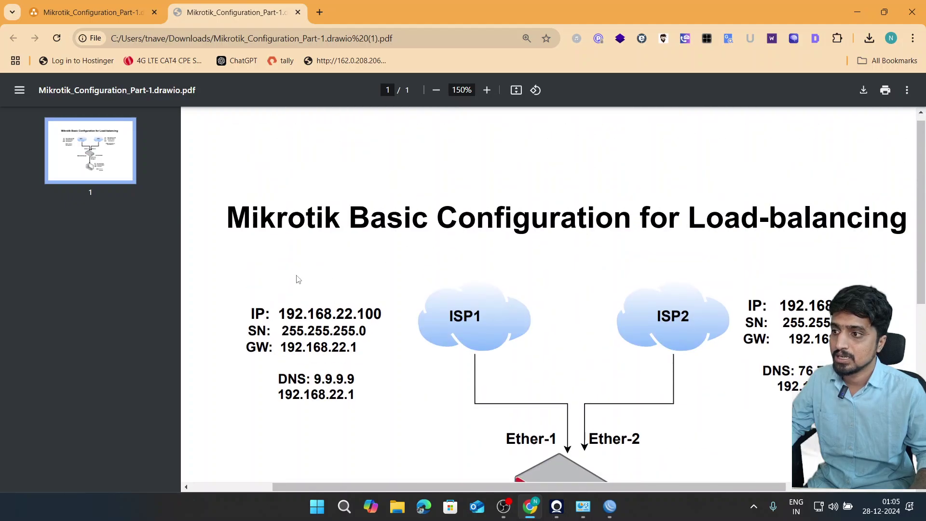
drag(247, 308, 373, 357)
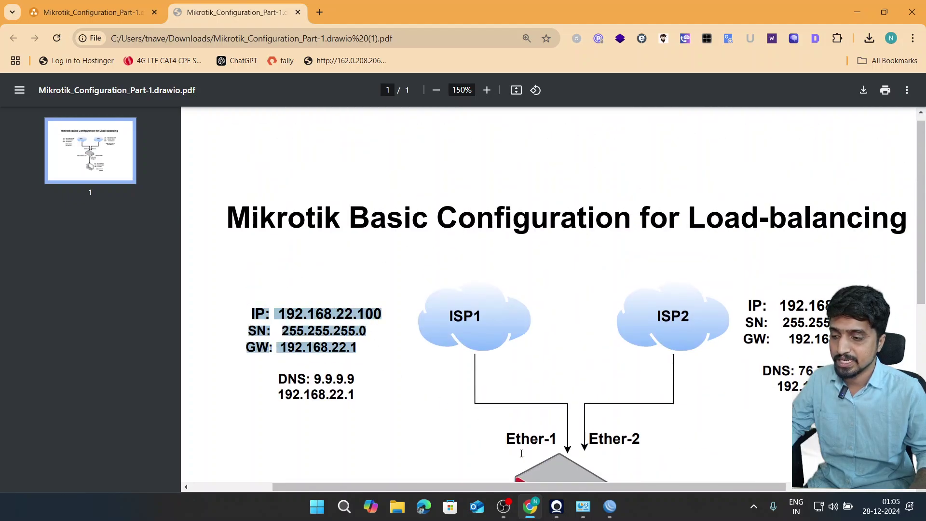
click(610, 507)
drag(469, 92, 652, 340)
scroll(614, 224, down, 3)
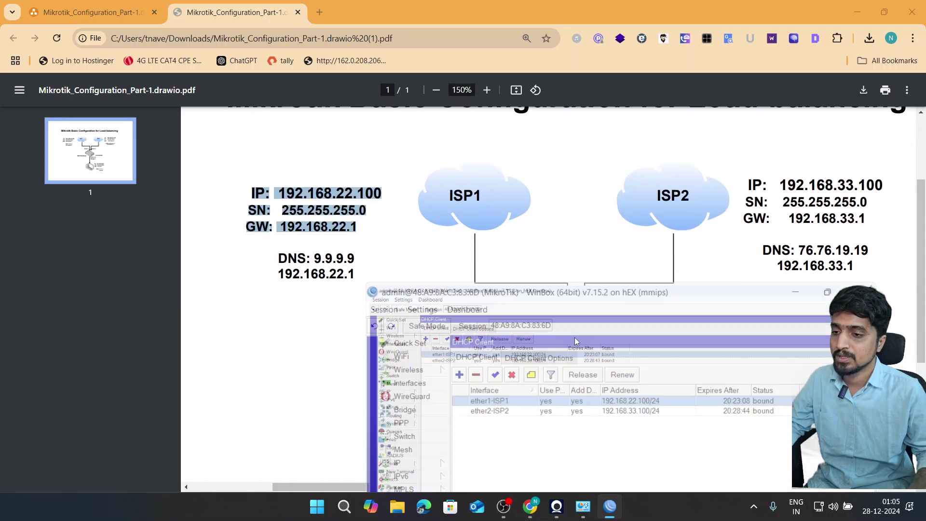
double_click(576, 338)
drag(411, 5, 426, 106)
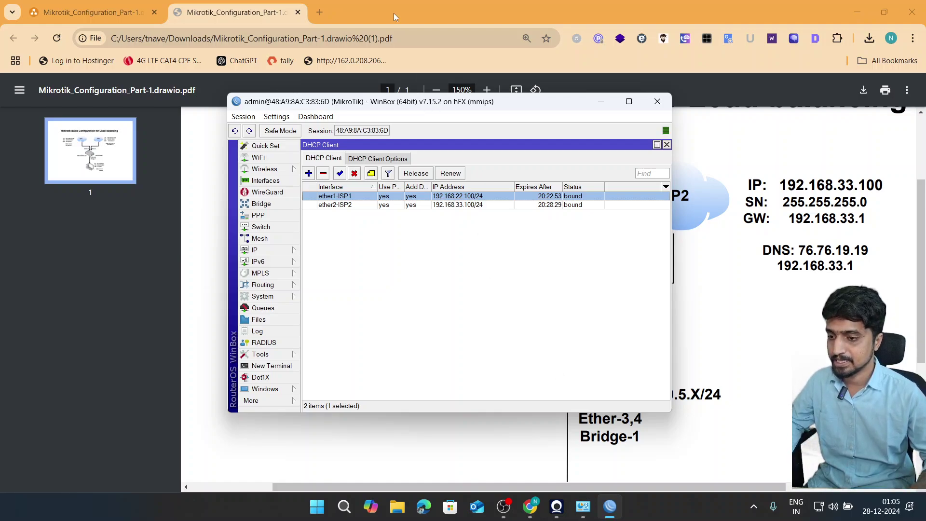
click(91, 12)
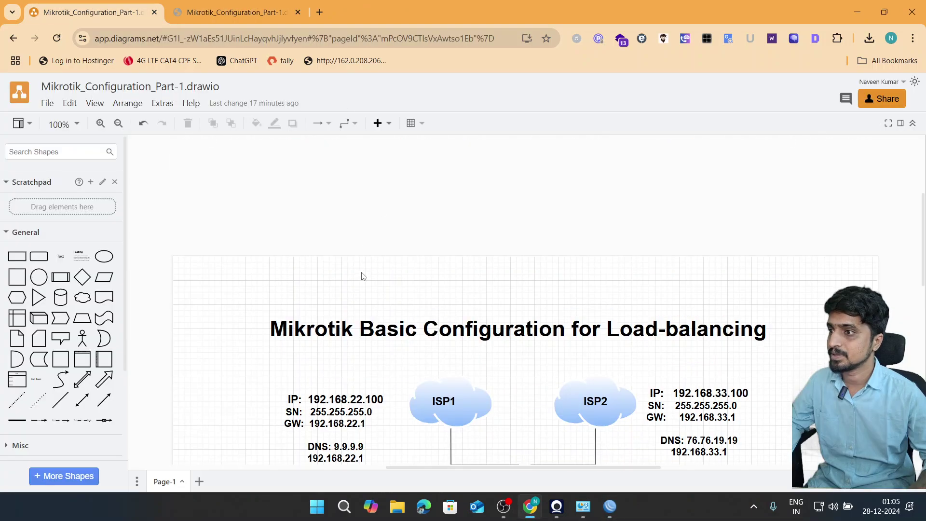
- Insert a text label on the canvas reading '4-MBPS'
scroll(363, 276, down, 4)
double_click(217, 357)
click(209, 353)
text(4MBPS)
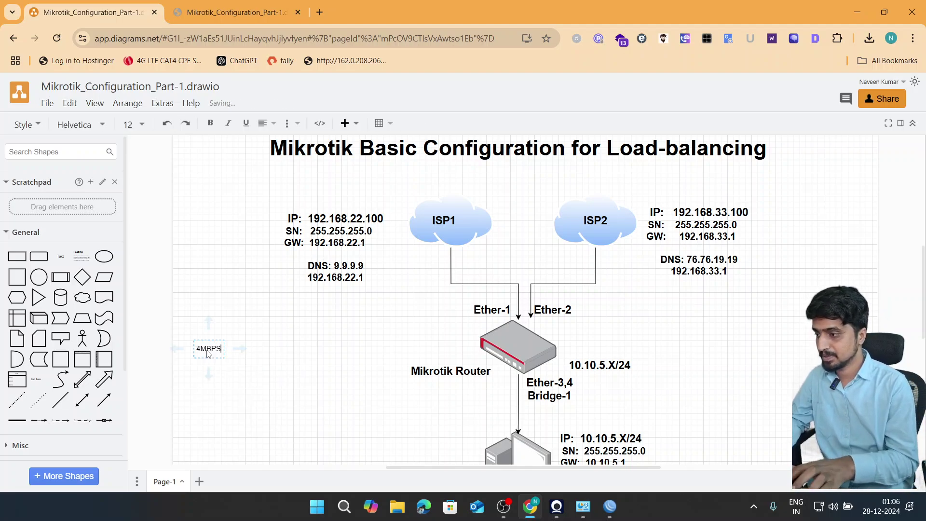
key(ctrl+a)
click(209, 354)
text(-)
key(ctrl+a)
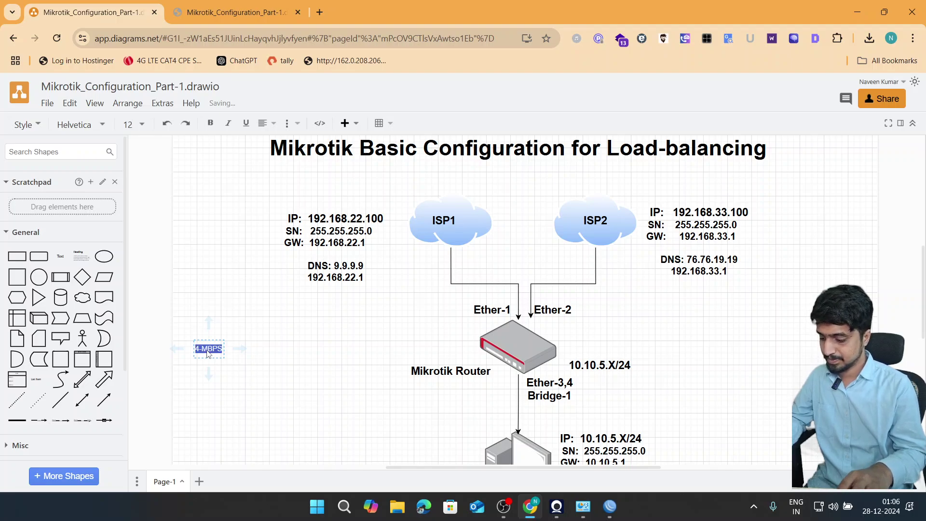
- Set the label to font size 24 and place copies above the ISP1 and ISP2 clouds
click(131, 124)
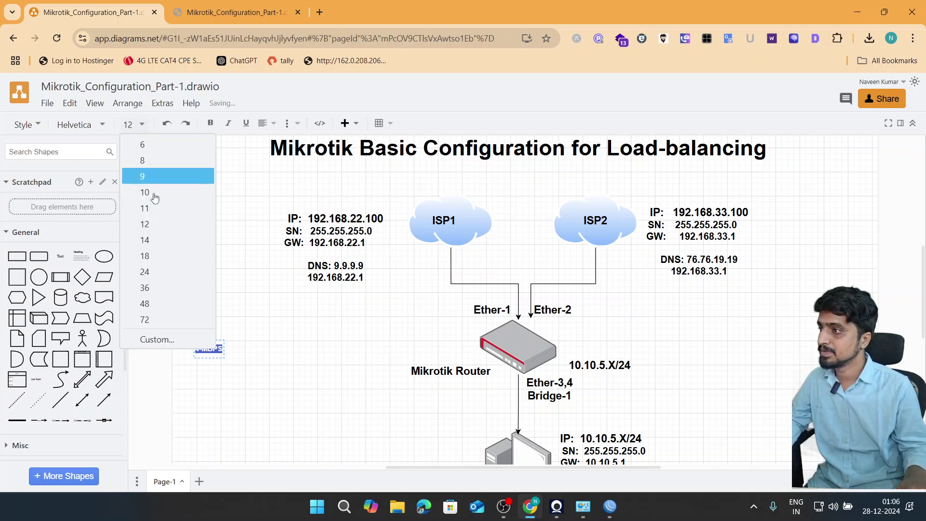
click(145, 272)
key(Escape)
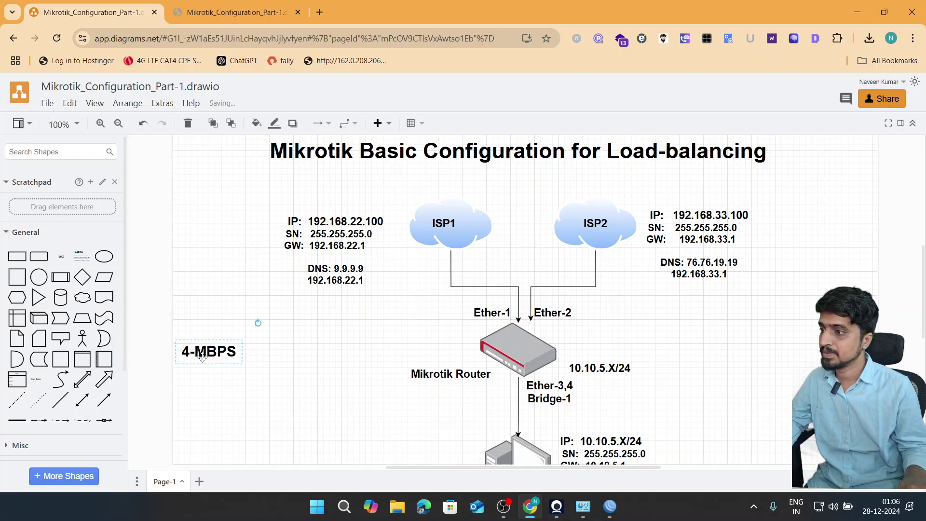
drag(204, 356, 591, 184)
click(693, 360)
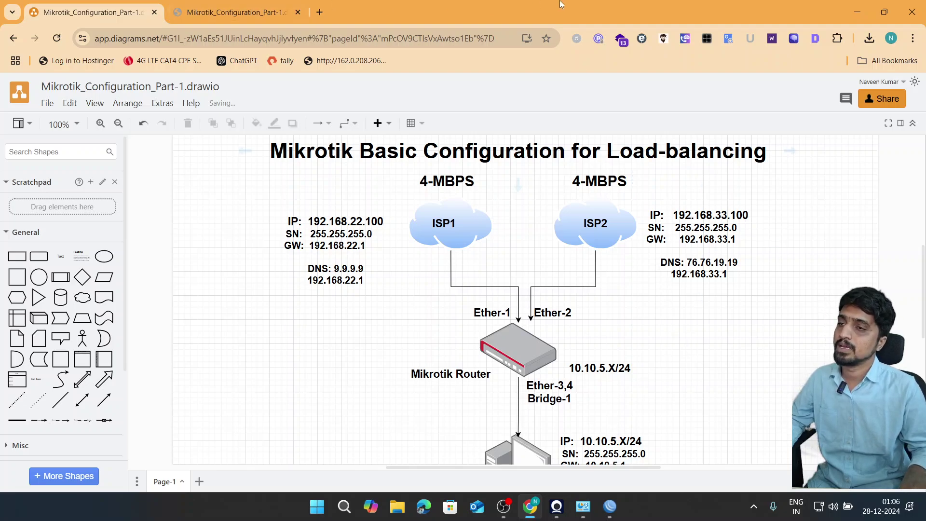
- Load speedtest.net in a new tab and arrange the browser beside WinBox
click(320, 13)
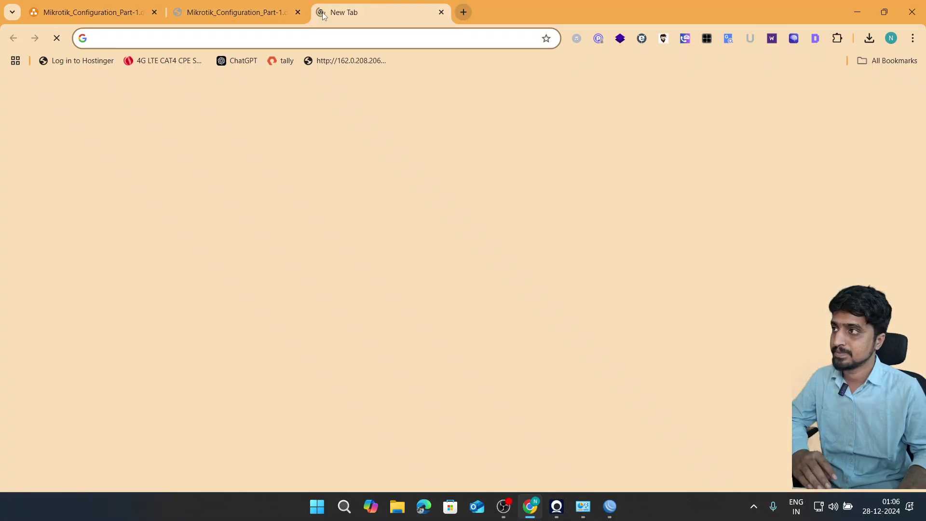
text(speed)
key(Return)
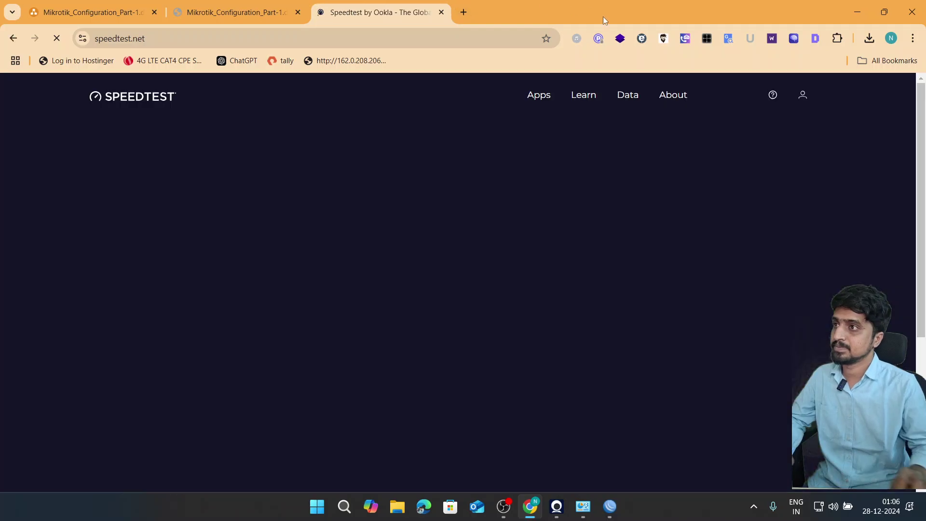
drag(603, 17, 633, 51)
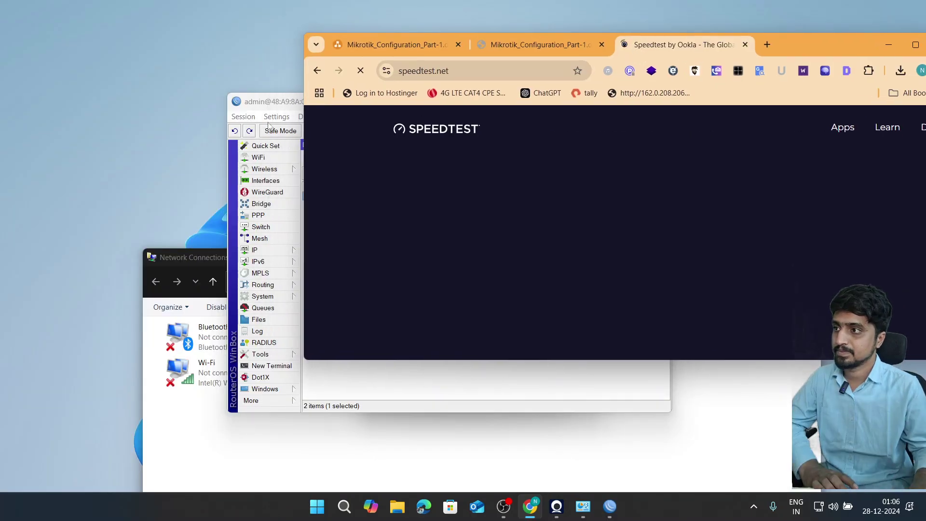
click(242, 101)
drag(241, 102, 68, 78)
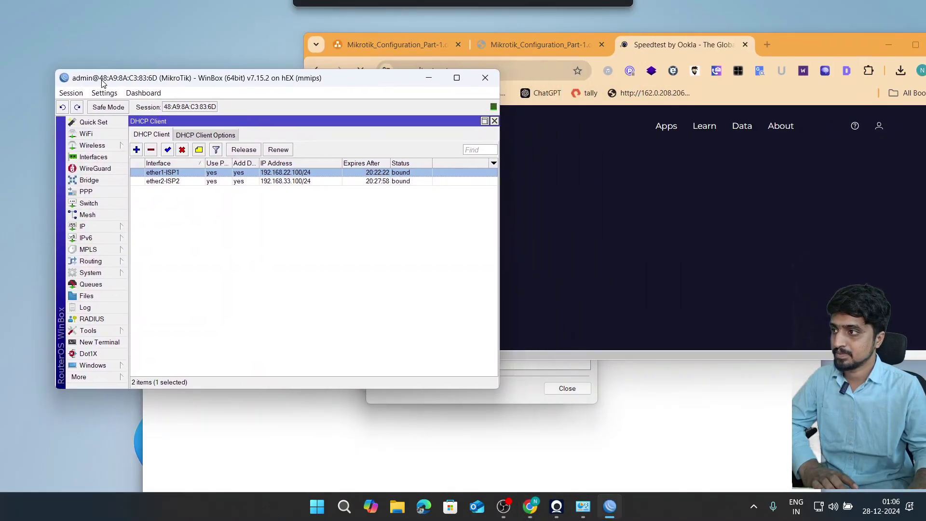
- Show the Interface List with narrowed Type, Tx, Rx and Tx Packet columns
click(92, 157)
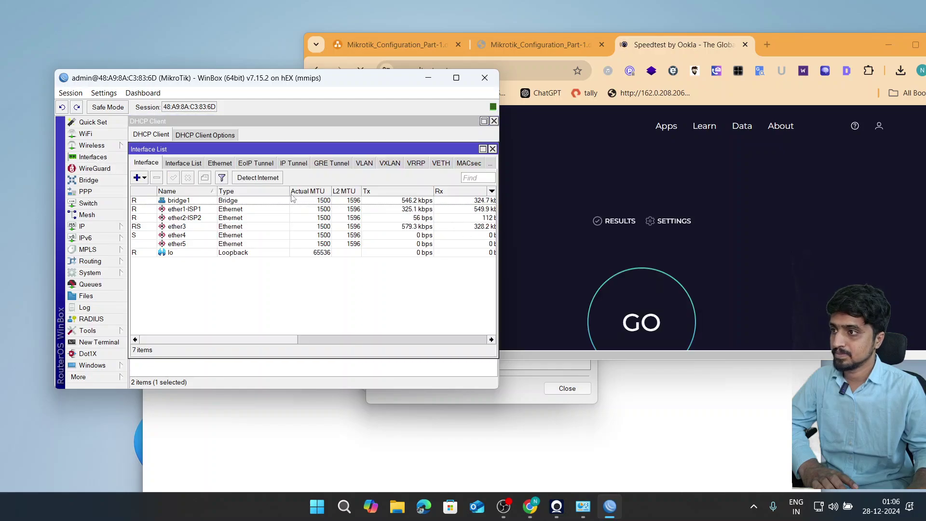
drag(287, 191, 252, 191)
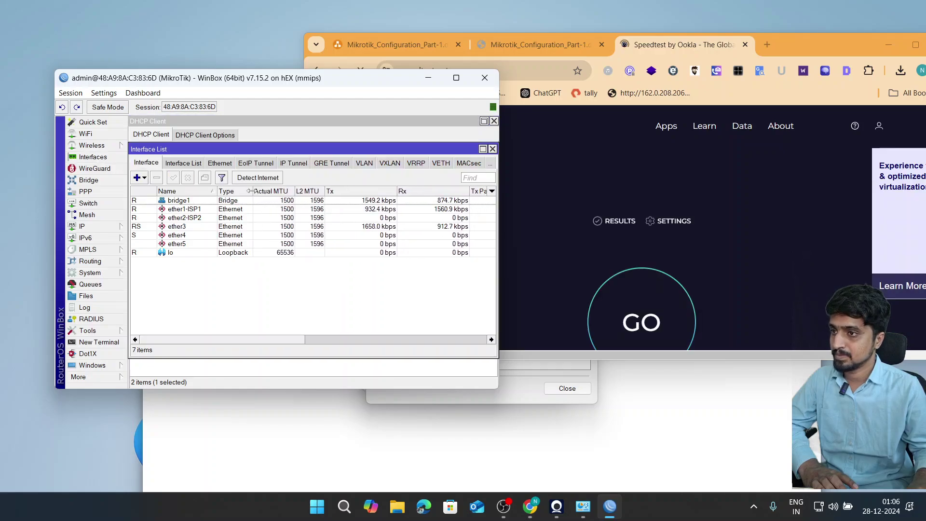
drag(396, 191, 366, 190)
drag(436, 191, 411, 191)
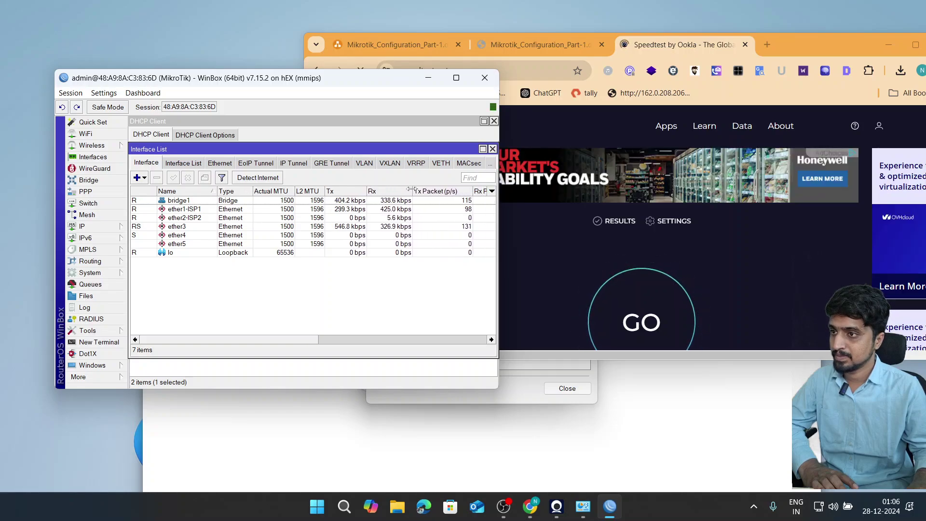
drag(471, 191, 449, 191)
drag(365, 191, 371, 191)
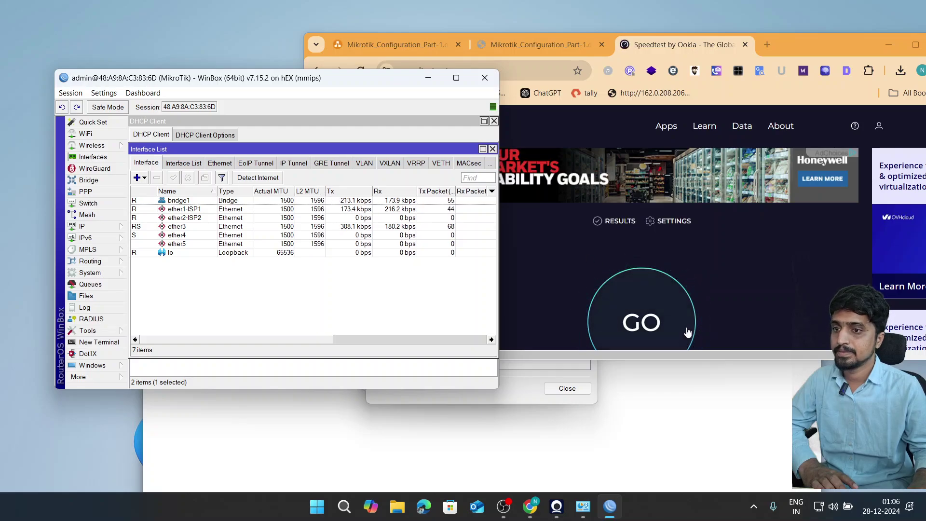
- Run the speed test (3.92 Mbps down, 3.66 Mbps up) while watching ether1-ISP1 traffic
click(680, 359)
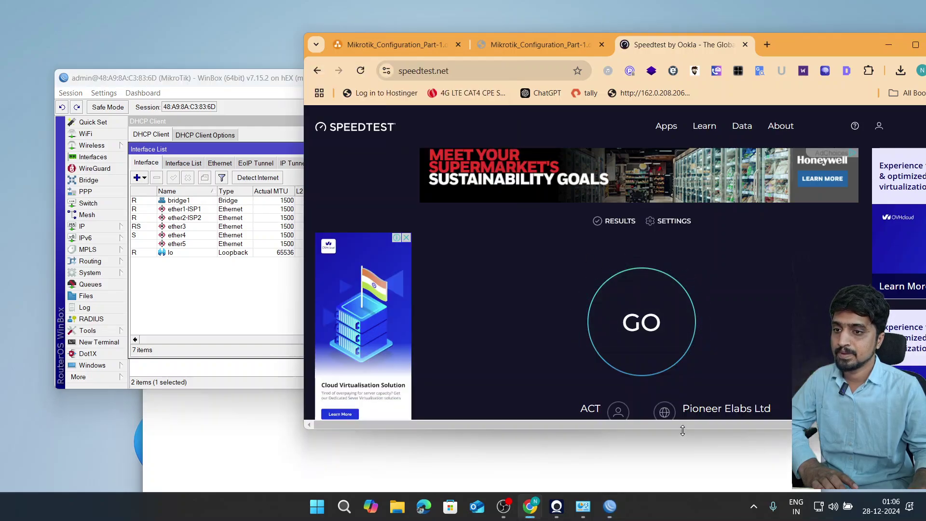
click(620, 313)
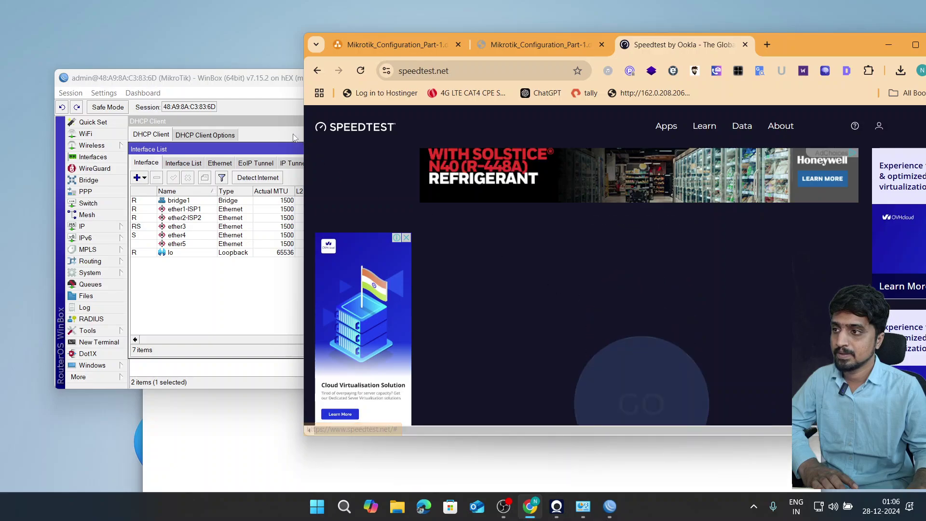
click(269, 79)
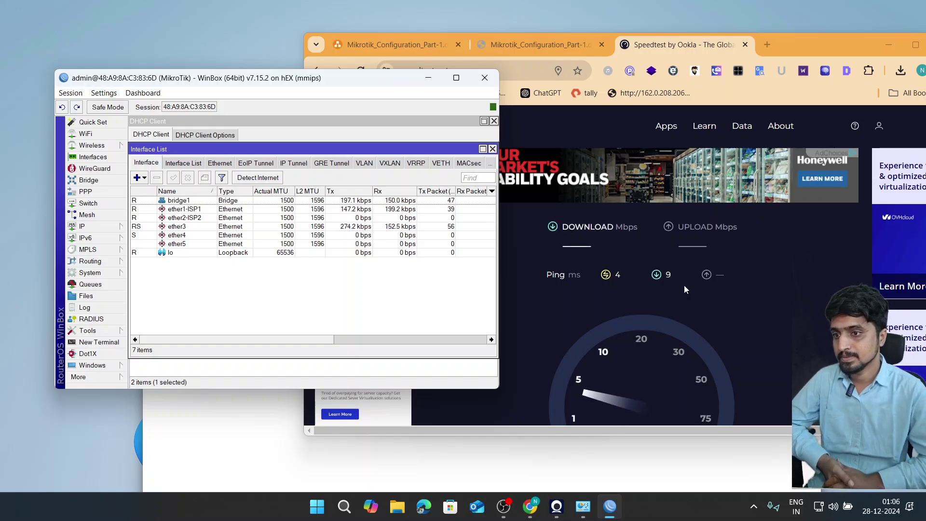
scroll(685, 286, down, 1)
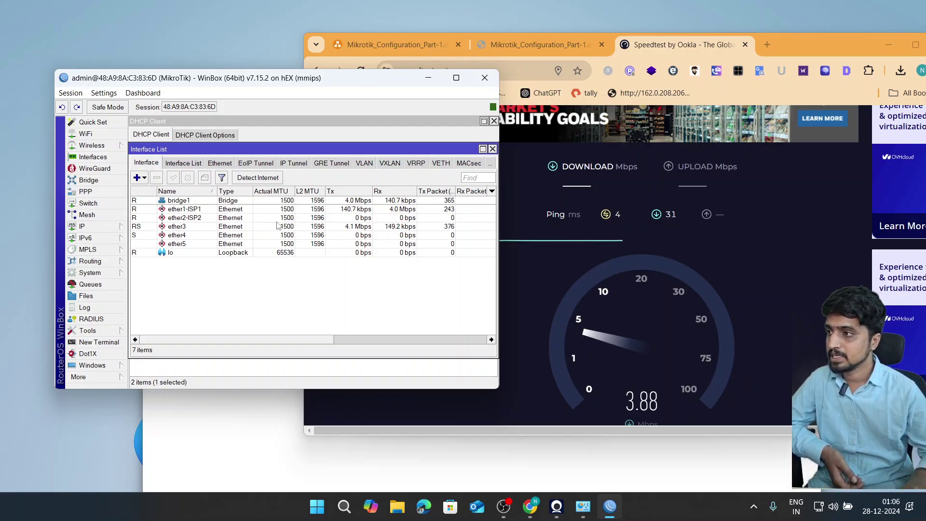
click(360, 210)
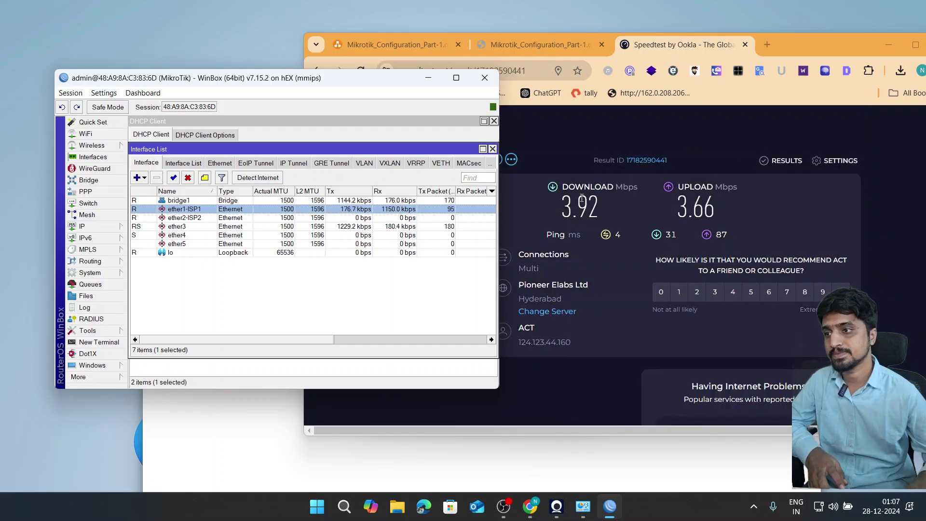
click(579, 152)
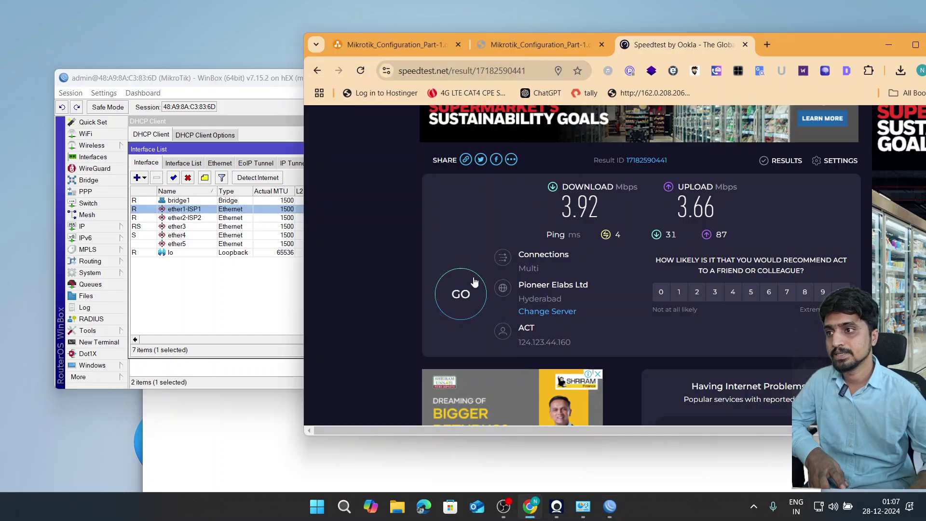
click(223, 273)
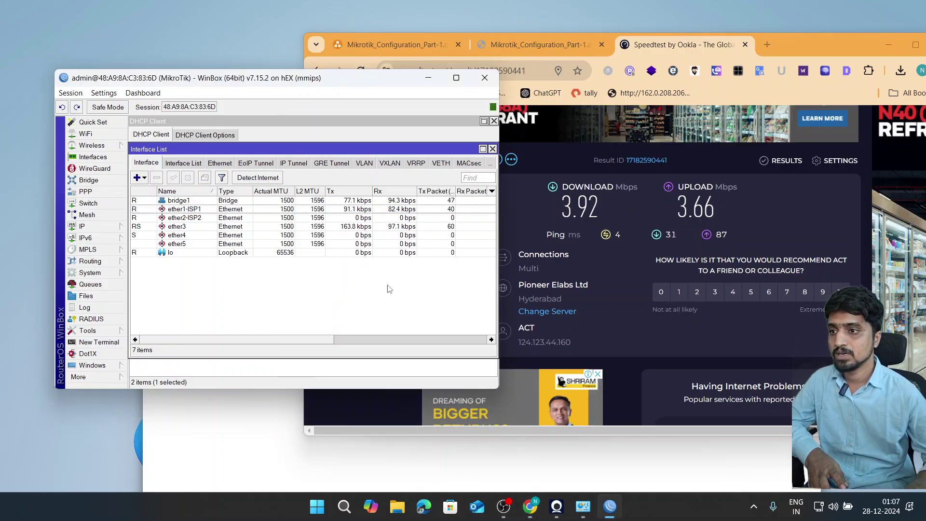
- Launch Command Prompt via Run with cmd and position its window
key(super+r)
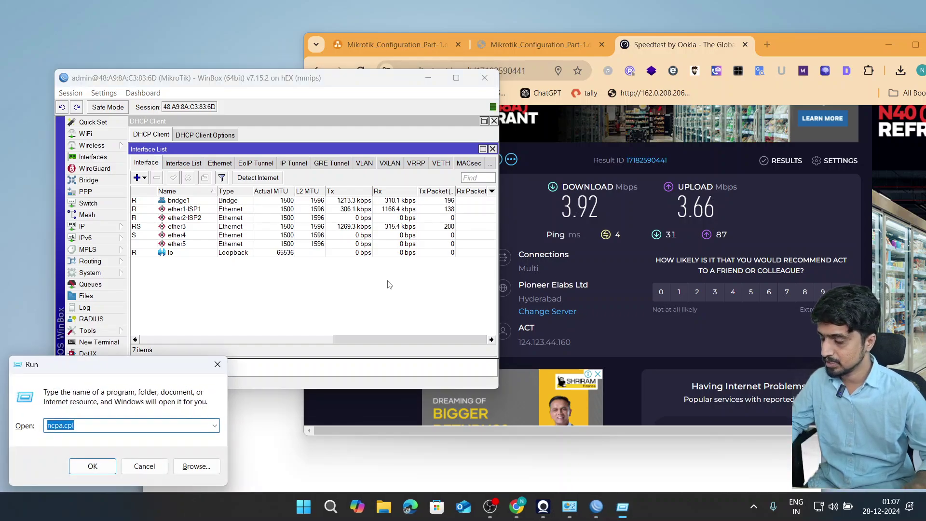
text(cmd)
key(Return)
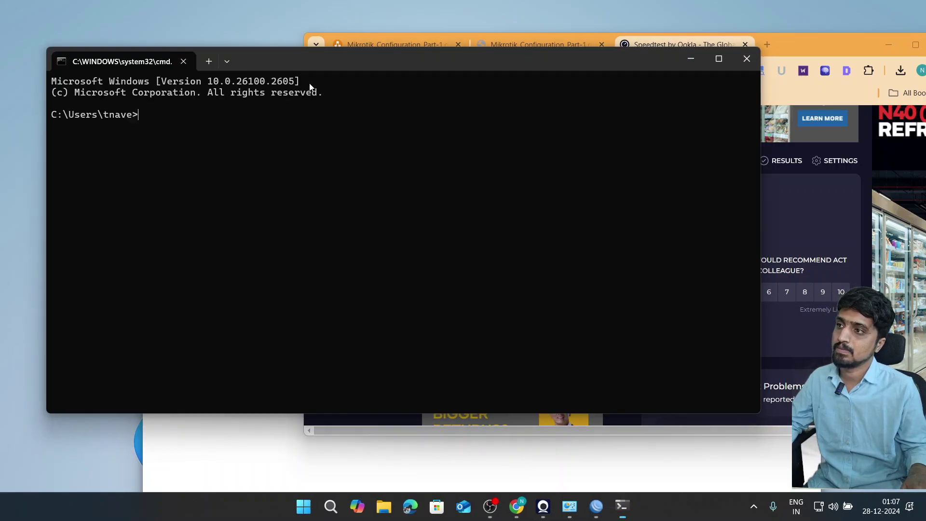
drag(352, 70, 475, 204)
drag(213, 316, 539, 308)
drag(774, 206, 669, 176)
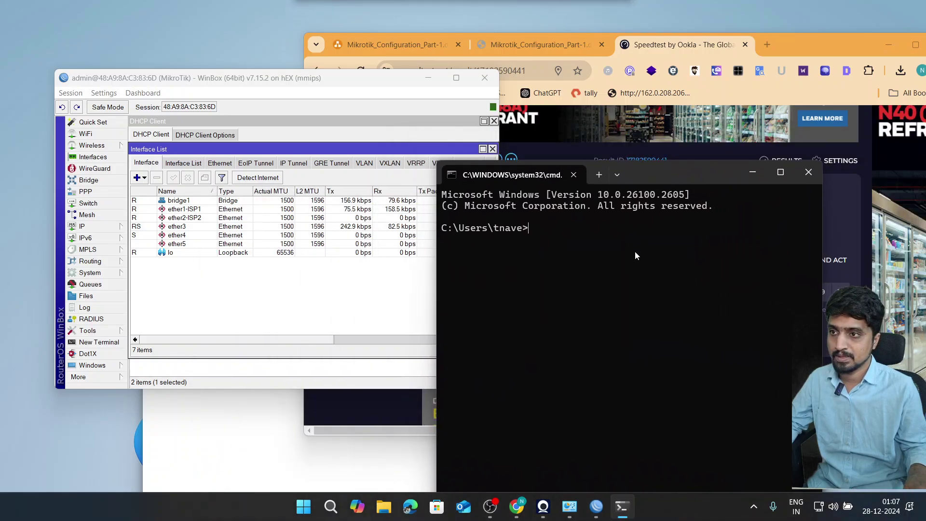
- Run tracert 1.1.1.1 and point out the first hop 10.10.5.1
text(tracert)
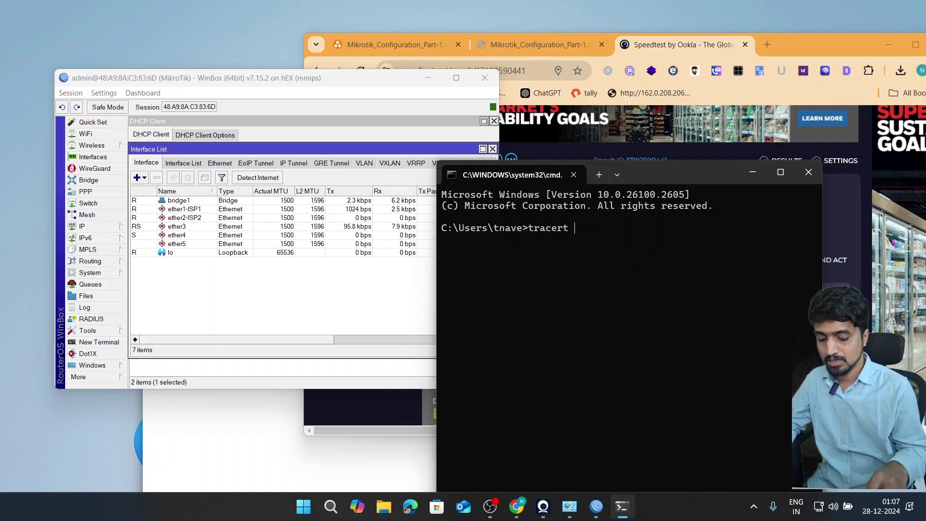
text( 1.1.1.1)
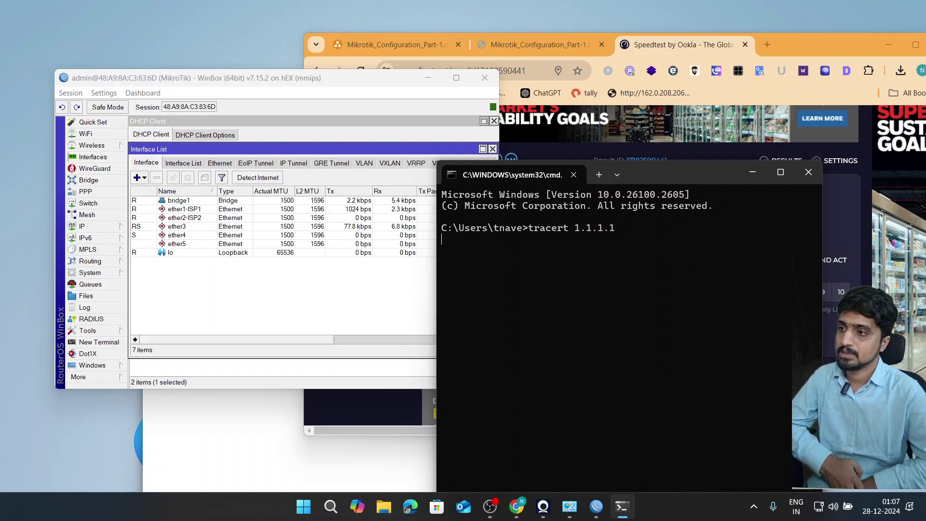
key(Return)
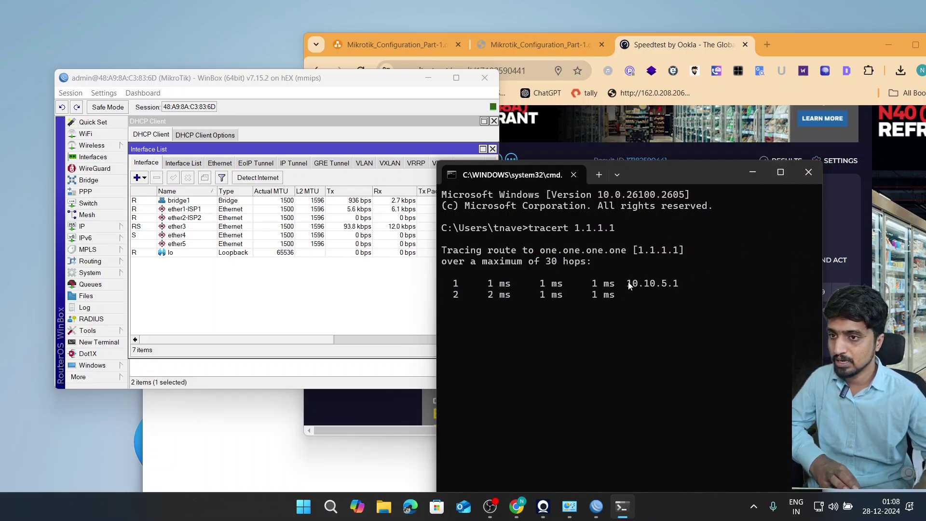
drag(628, 284, 674, 286)
click(675, 286)
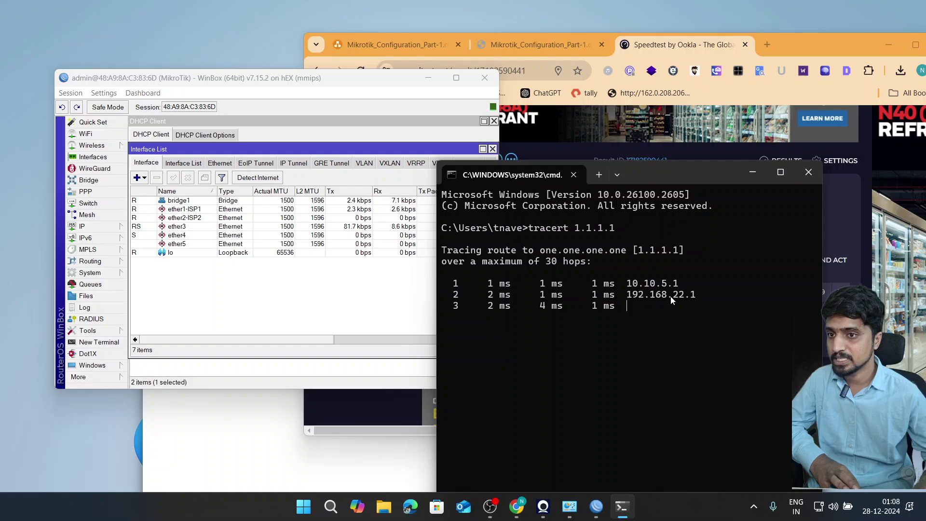
- Compare the trace against the network diagram in the configuration PDF
click(517, 507)
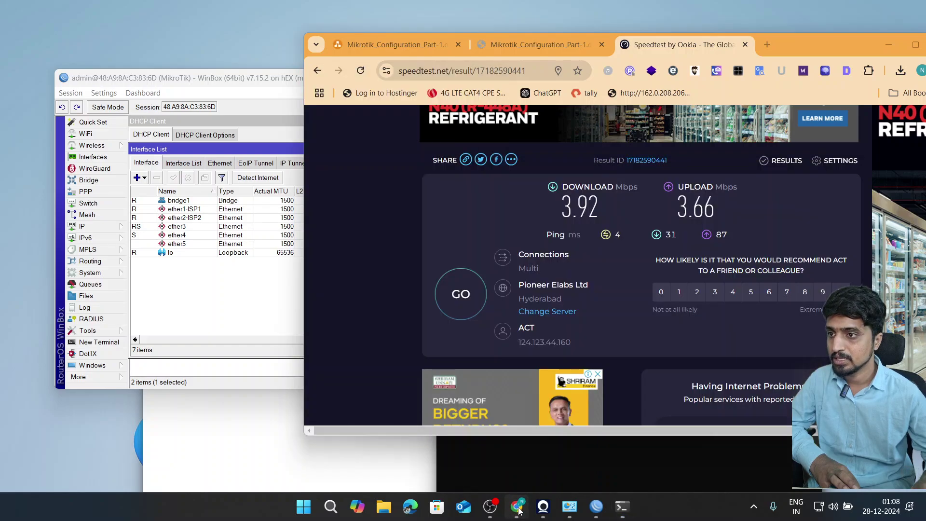
click(523, 45)
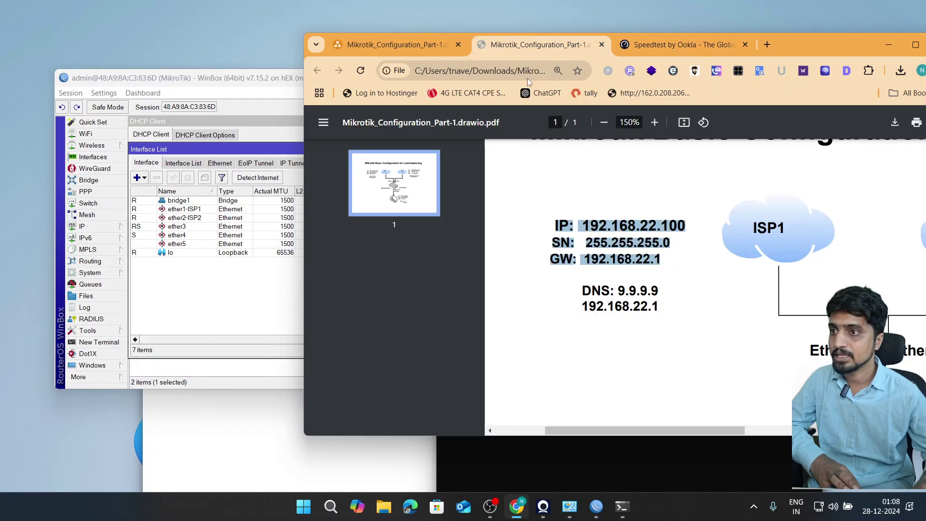
click(646, 228)
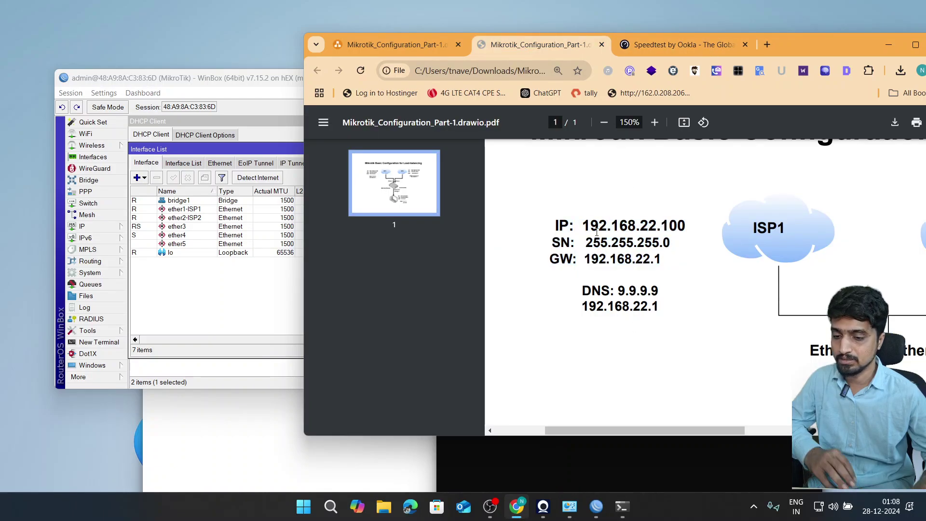
scroll(597, 233, down, 2)
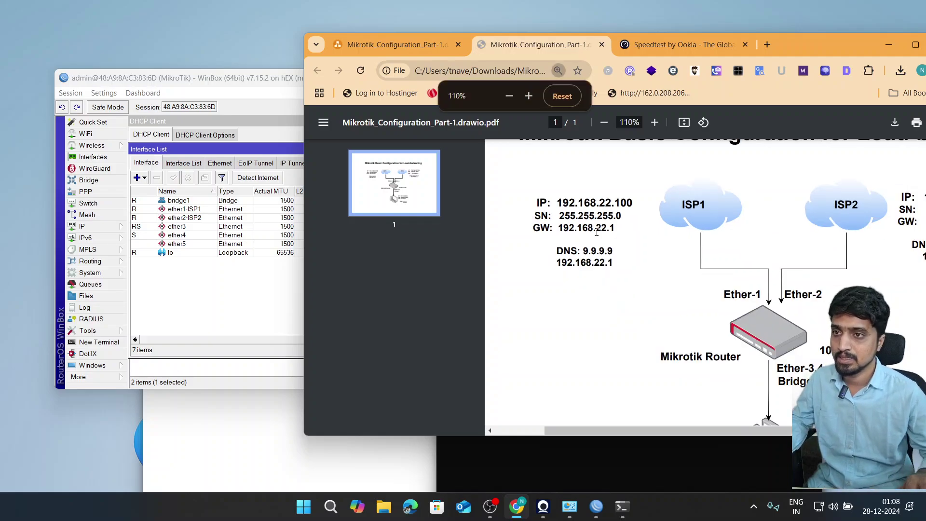
drag(582, 437, 602, 436)
scroll(602, 437, down, 1)
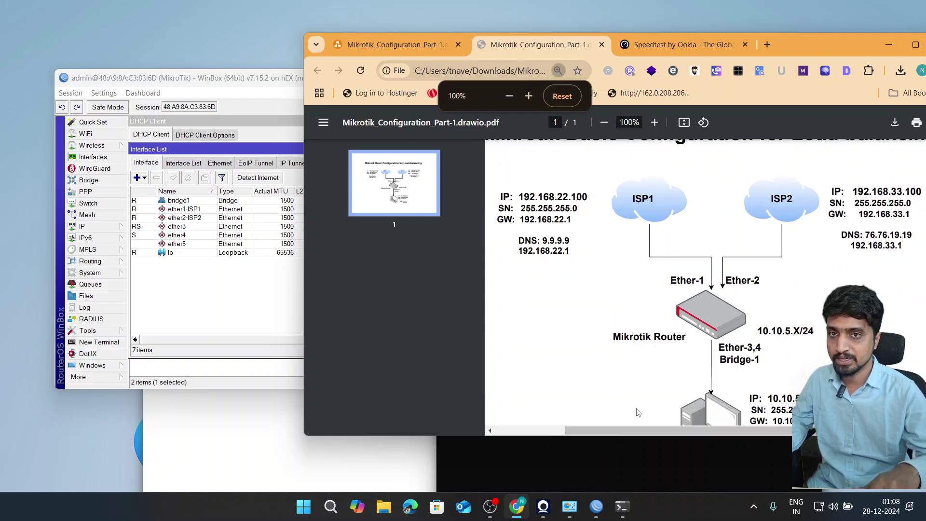
- Highlight trace hops 1 to 4, showing the route through 192.168.22.1
click(591, 457)
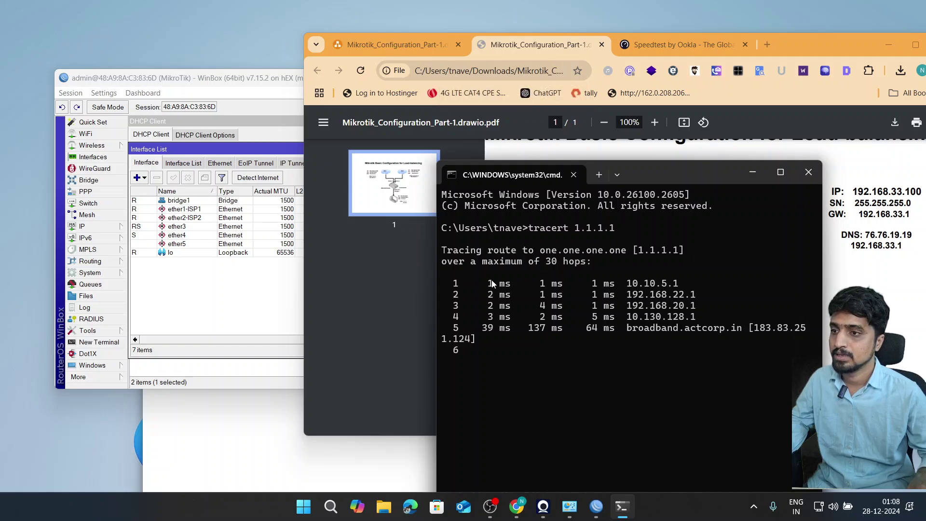
drag(452, 285, 705, 317)
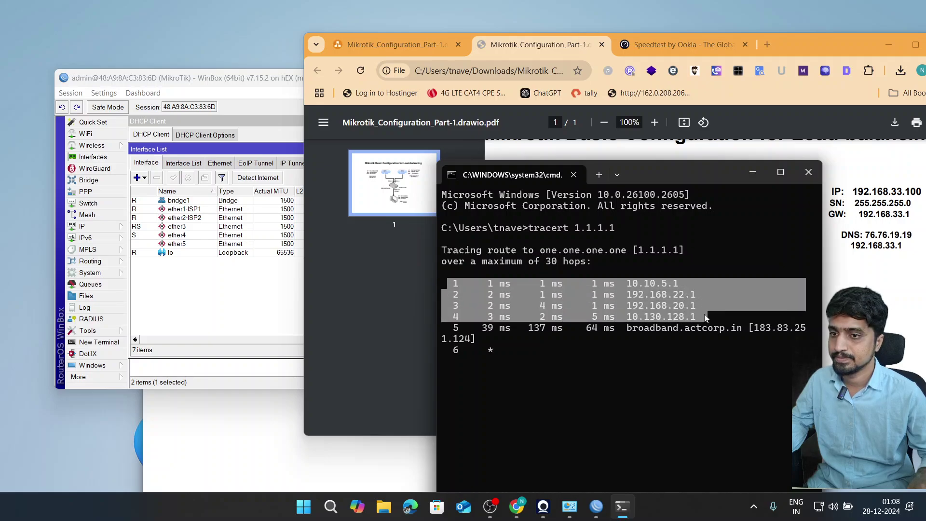
right_click(596, 346)
click(201, 291)
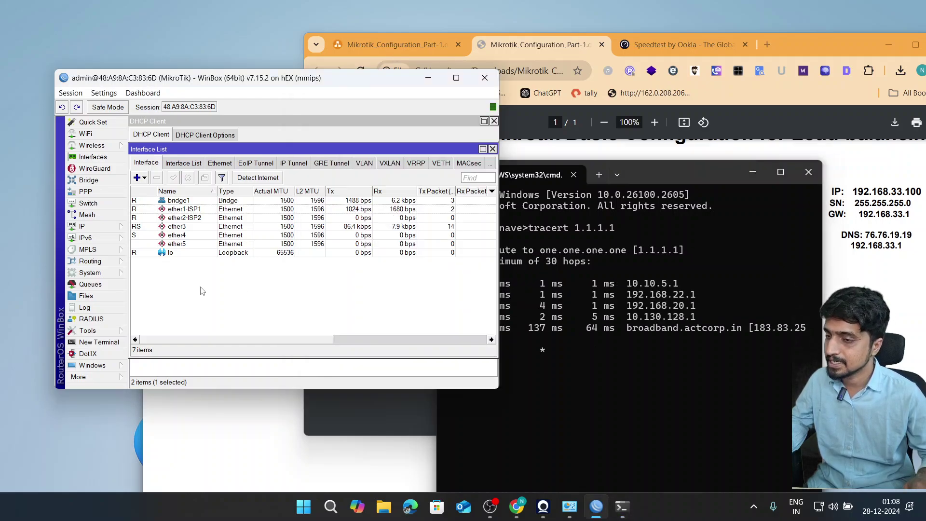
- Stop the running trace and disable ether1-ISP1 to force failover
click(625, 375)
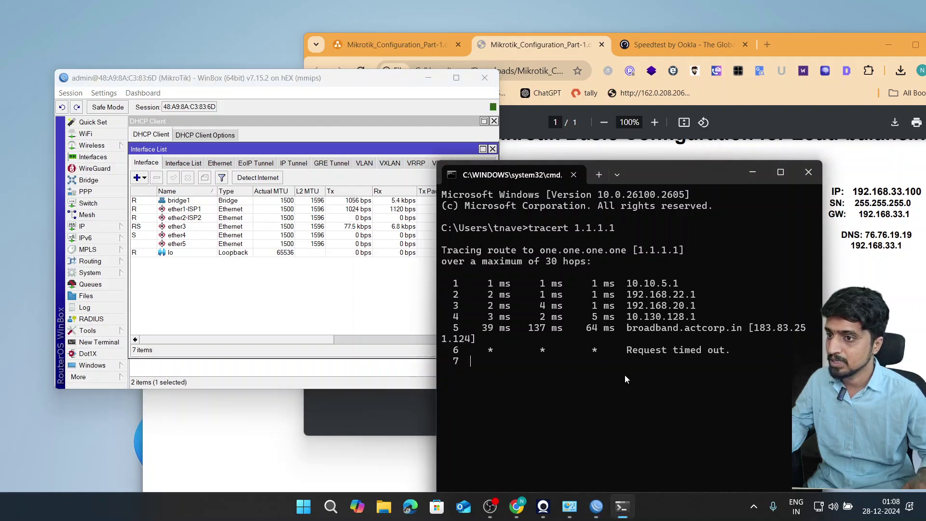
key(ctrl+c)
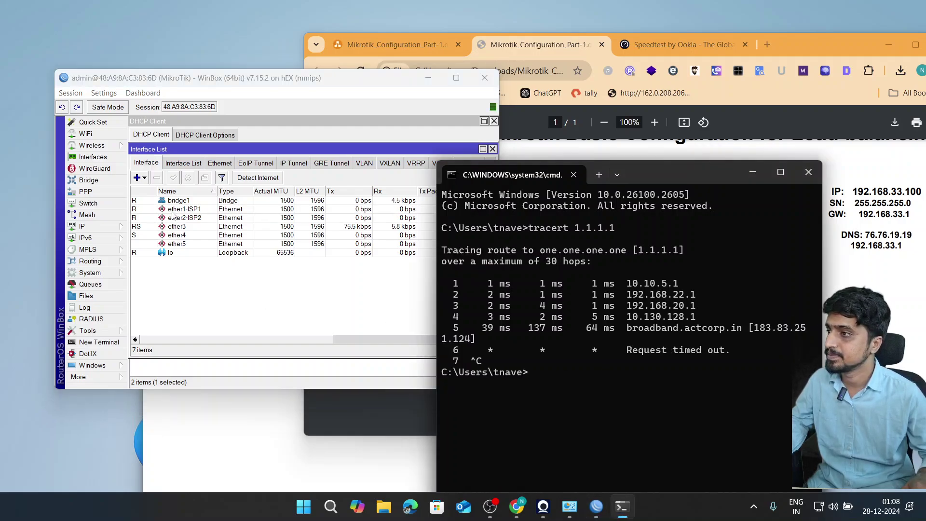
click(172, 209)
click(188, 178)
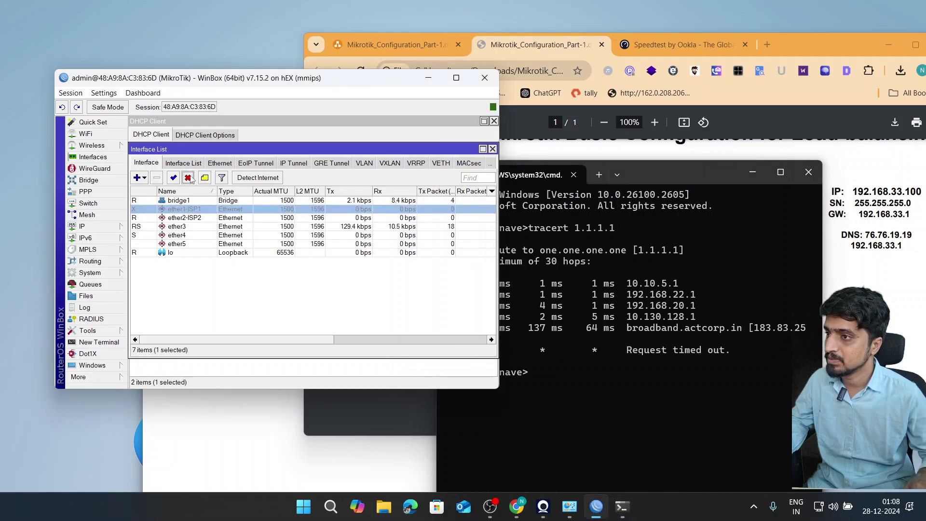
- Rerun tracert to 1.1.1.1 and highlight the 192.168.33.1 hop in the output
click(620, 381)
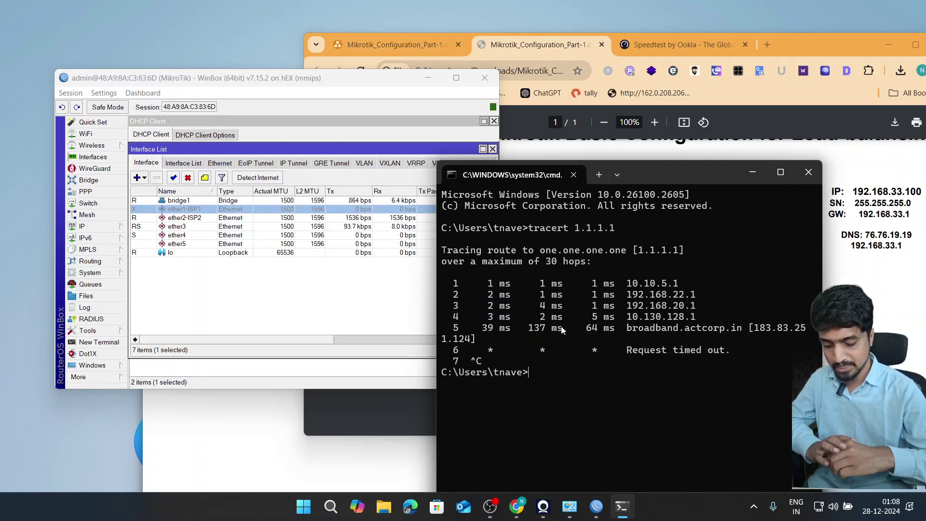
key(Up)
key(Return)
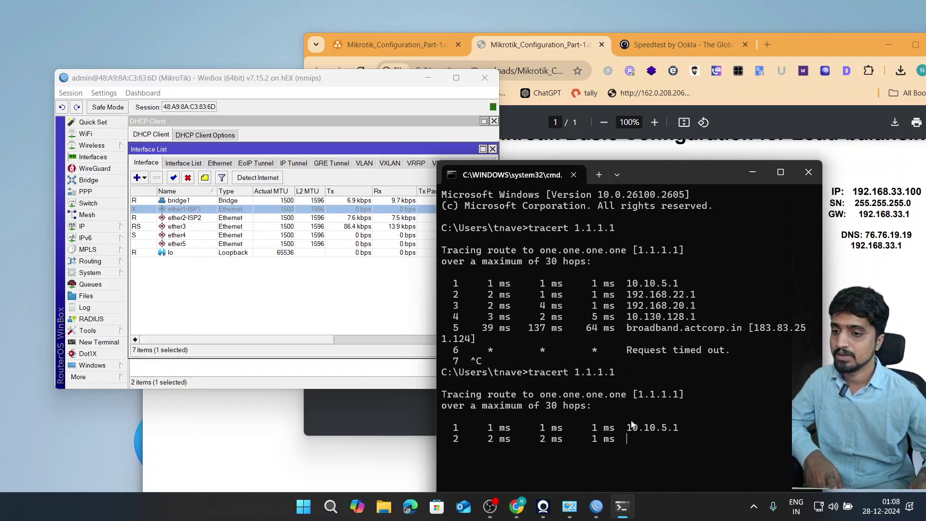
right_click(674, 433)
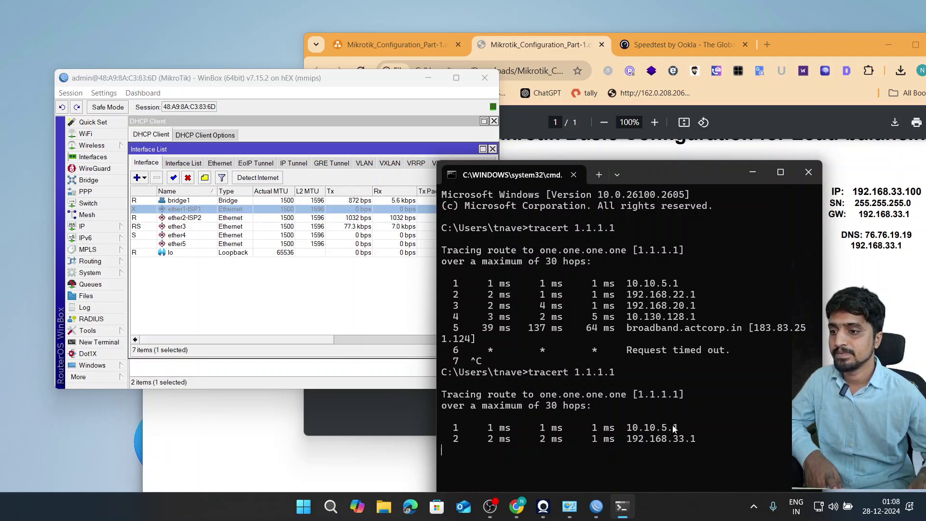
drag(628, 440, 702, 439)
- Check in the IP address list that ether2-ISP2 holds 192.168.33.100
click(74, 228)
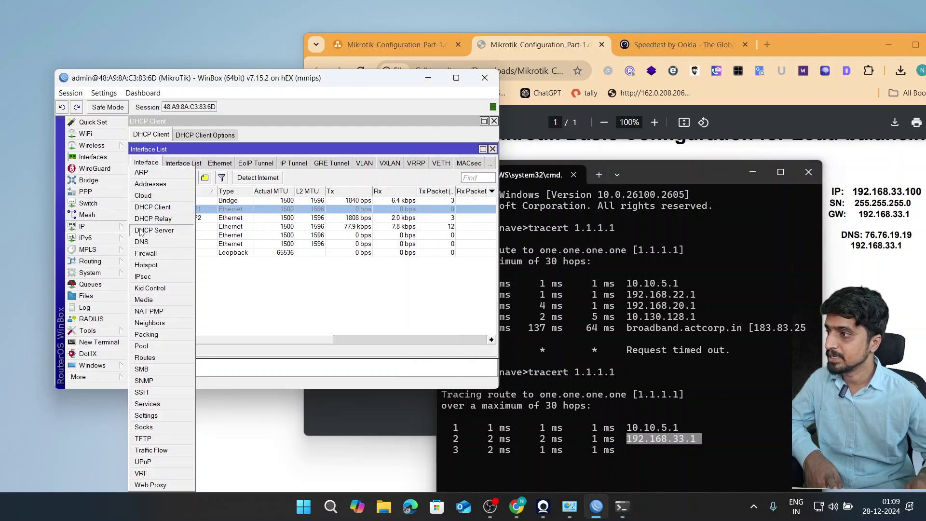
click(154, 188)
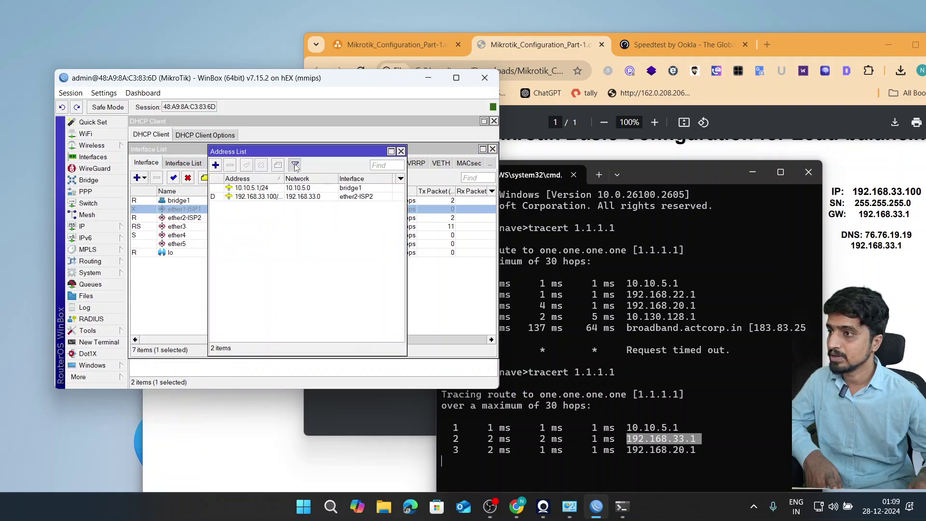
click(263, 196)
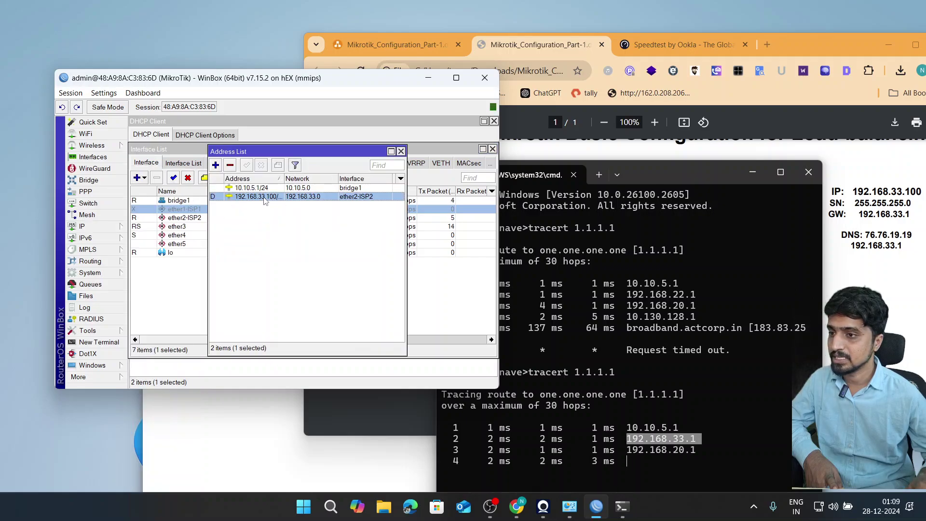
click(659, 439)
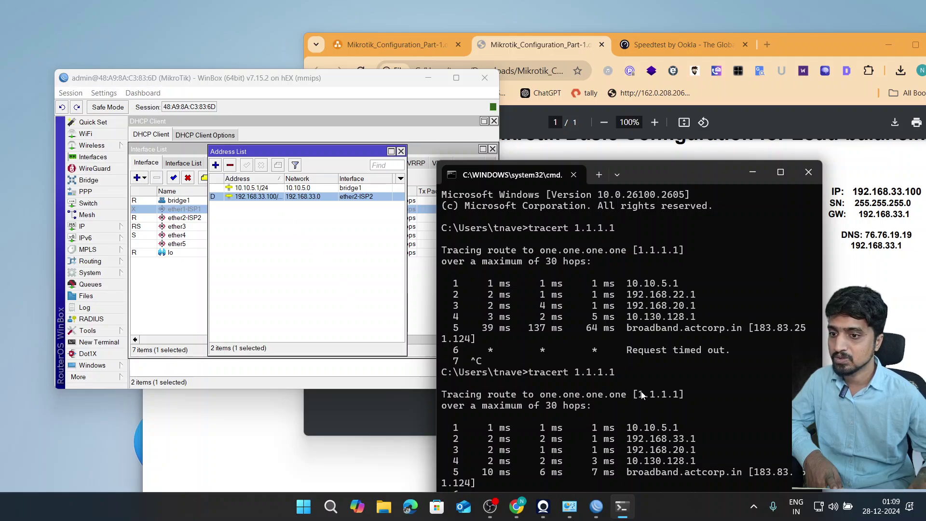
click(282, 244)
click(178, 214)
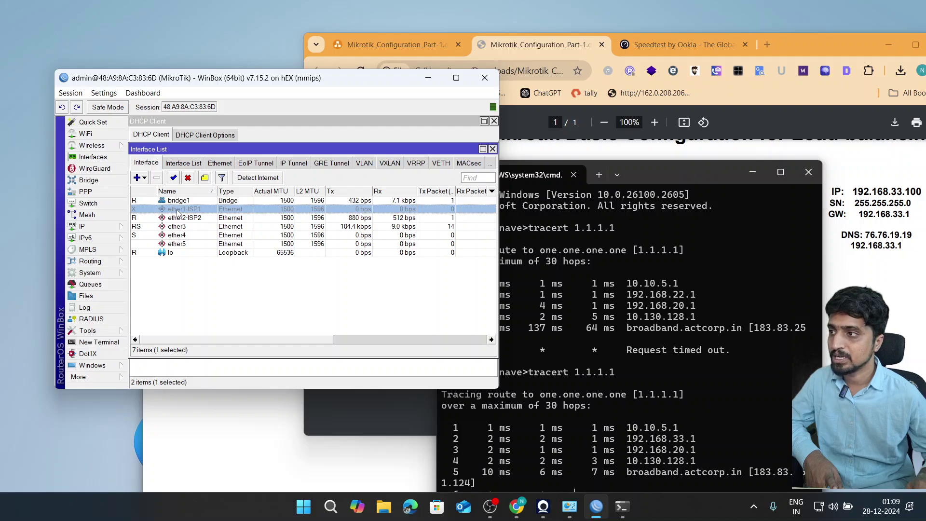
- Re-enable ether1-ISP1 and rerun tracert 1.1.1.1 to confirm routing via 192.168.22.1
click(173, 178)
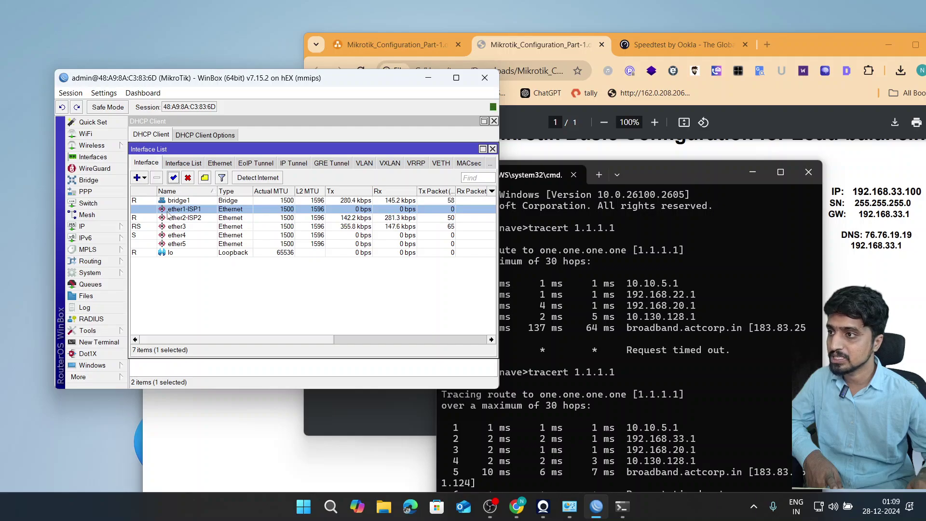
drag(647, 175, 681, 97)
key(ctrl+c)
key(Up)
key(Return)
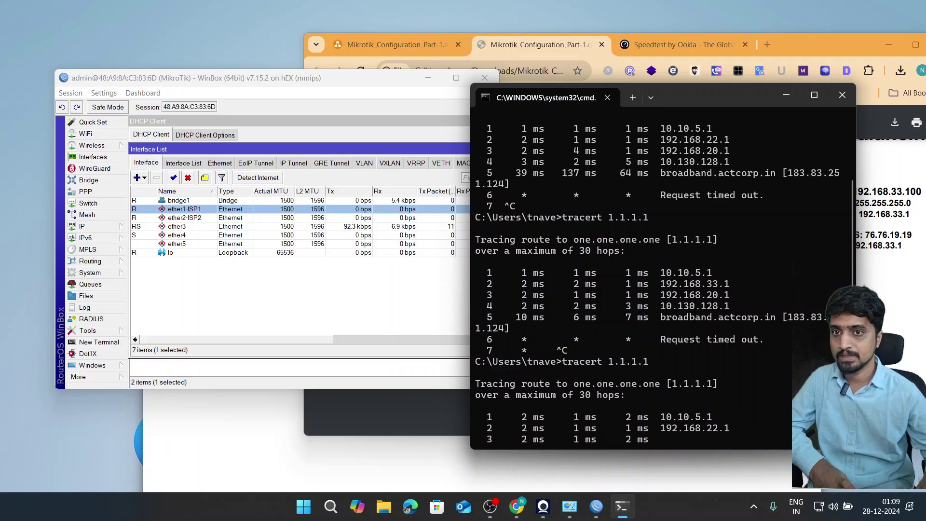
click(864, 236)
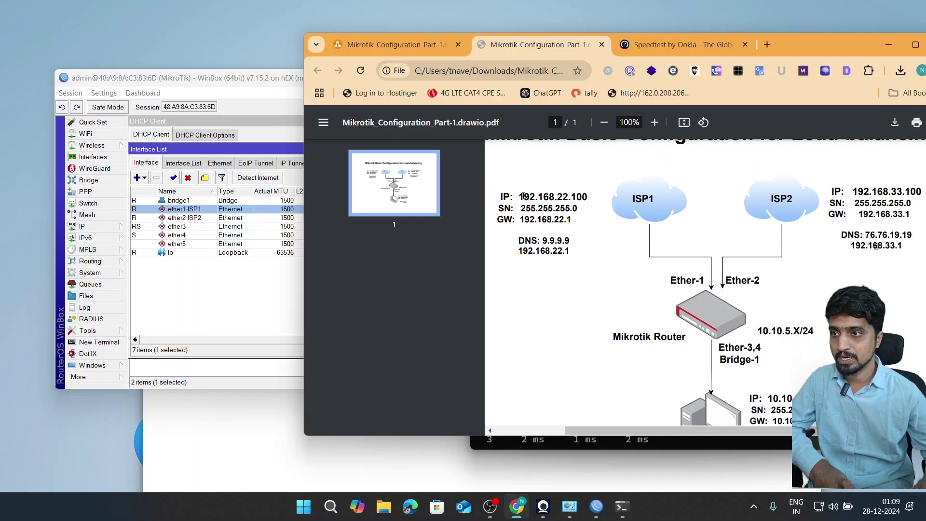
- Note ISP1's 192.168.22.100 address in the diagram and disable ether1-ISP1 again
drag(520, 197, 610, 196)
click(888, 45)
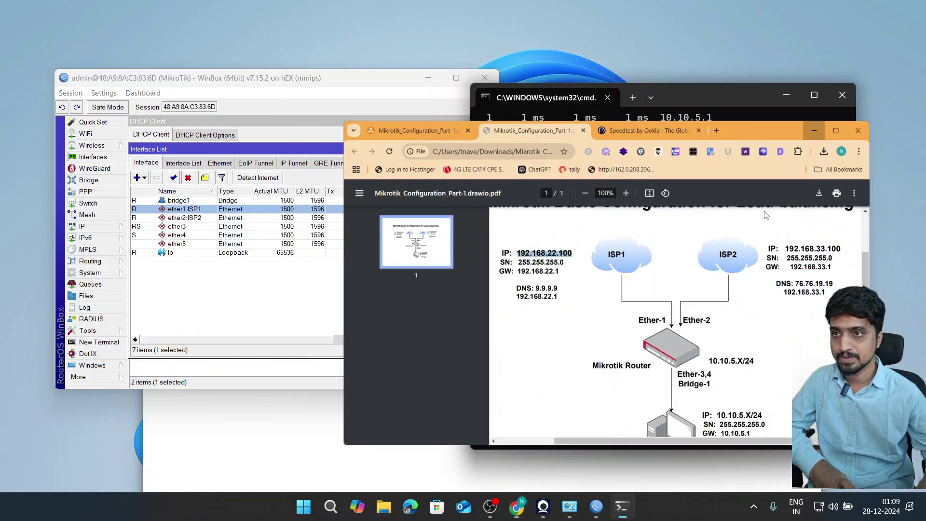
click(290, 300)
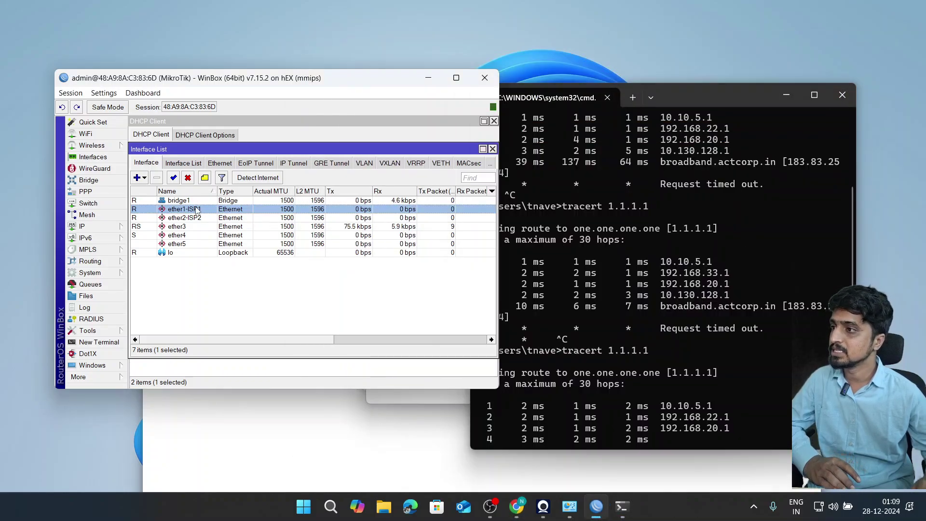
click(188, 179)
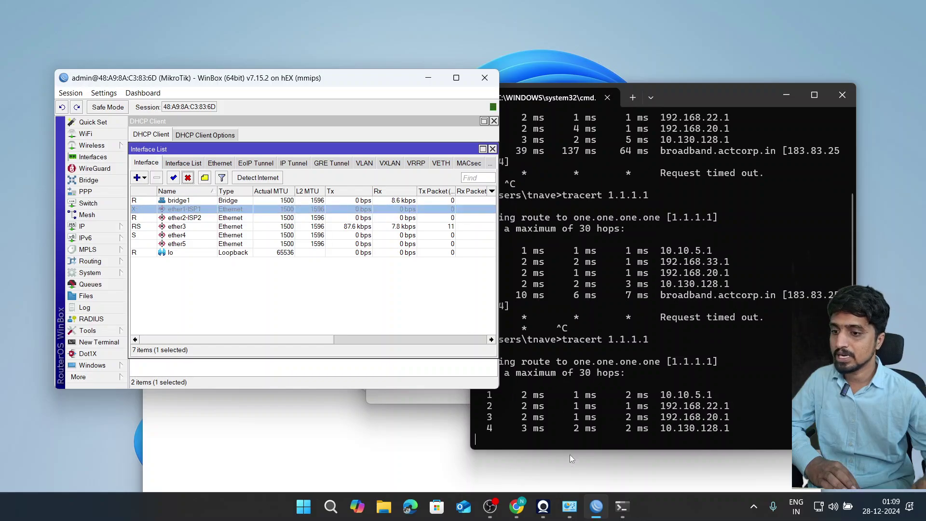
- Start a new Speedtest run in the browser
click(540, 384)
click(517, 506)
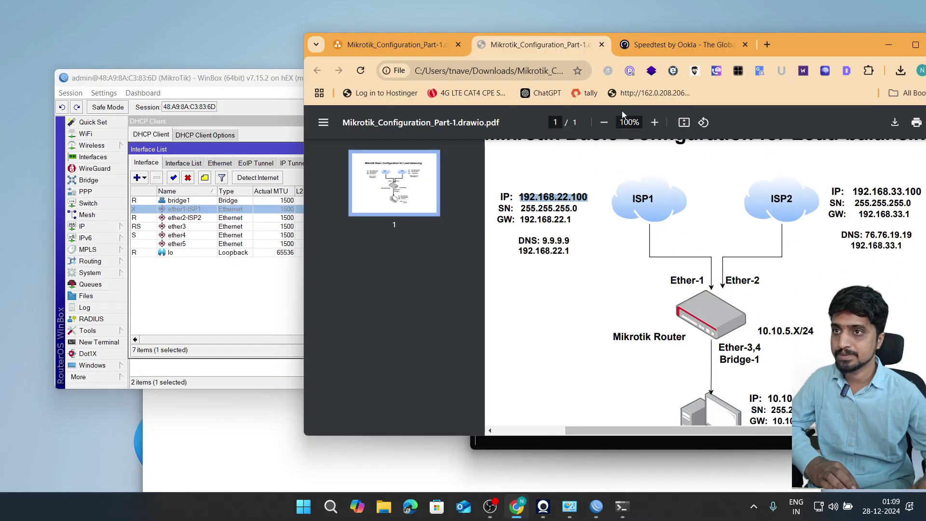
click(656, 44)
click(475, 286)
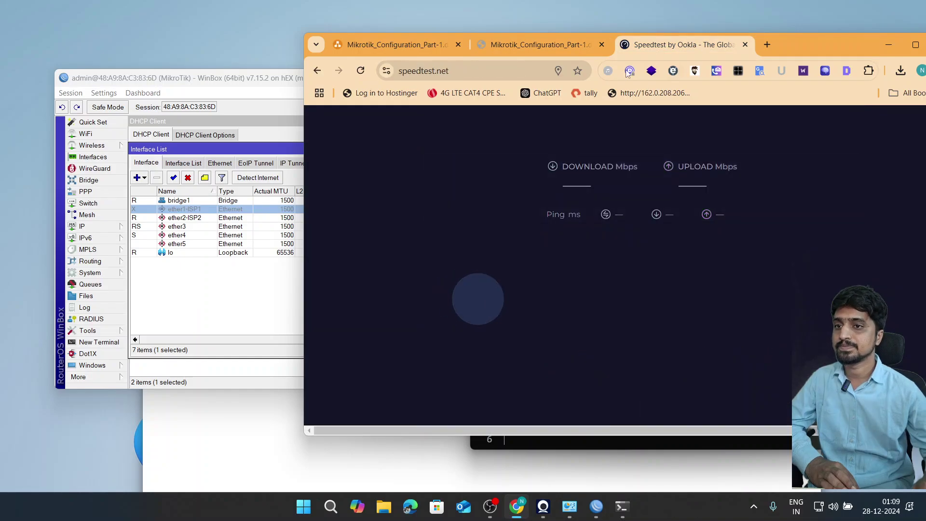
- Open ether2-ISP2's details and watch its live Traffic rates during the test
click(278, 85)
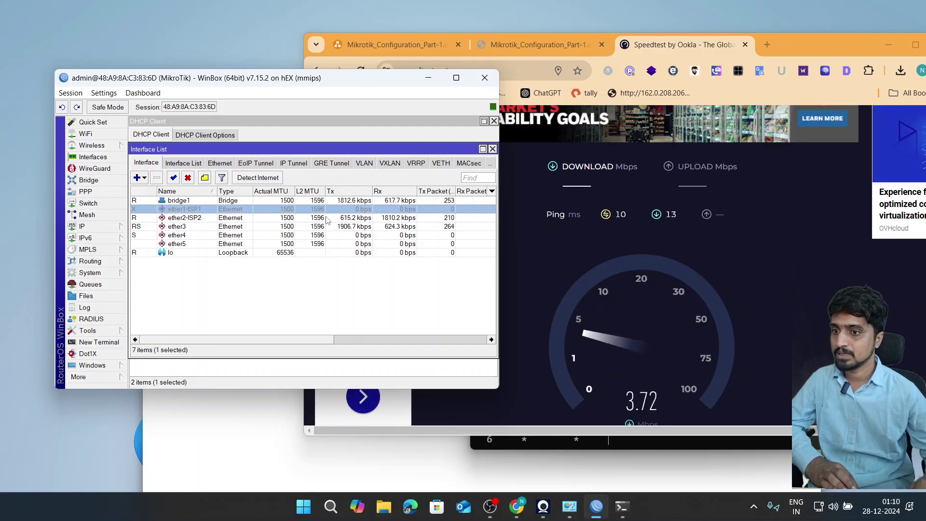
click(388, 218)
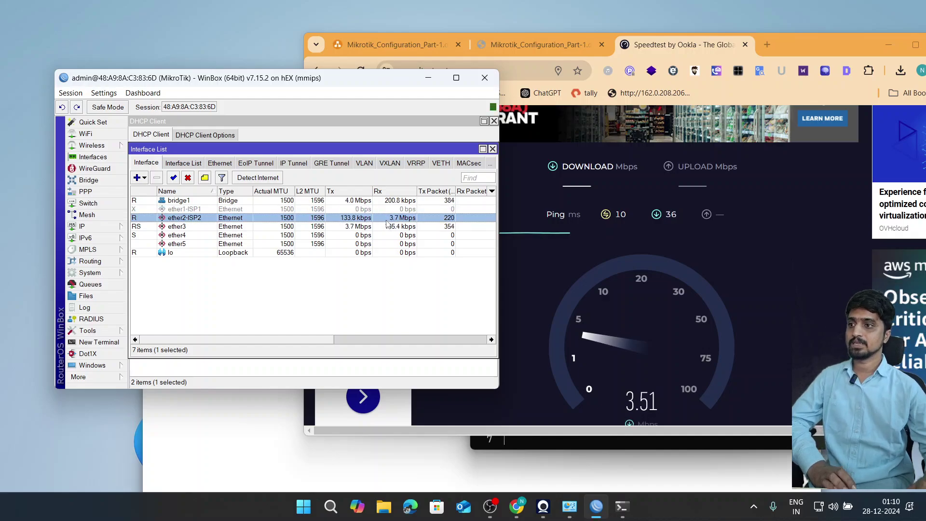
double_click(387, 221)
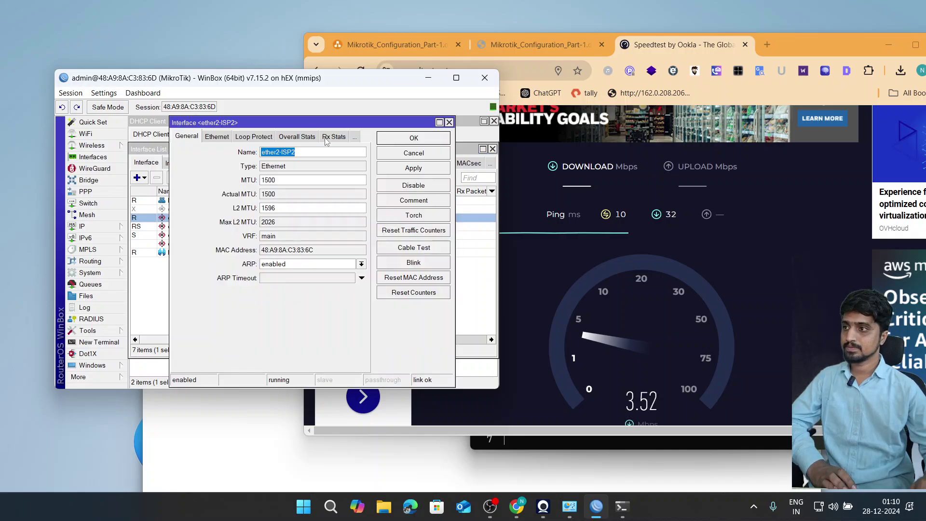
click(306, 138)
click(262, 138)
click(235, 139)
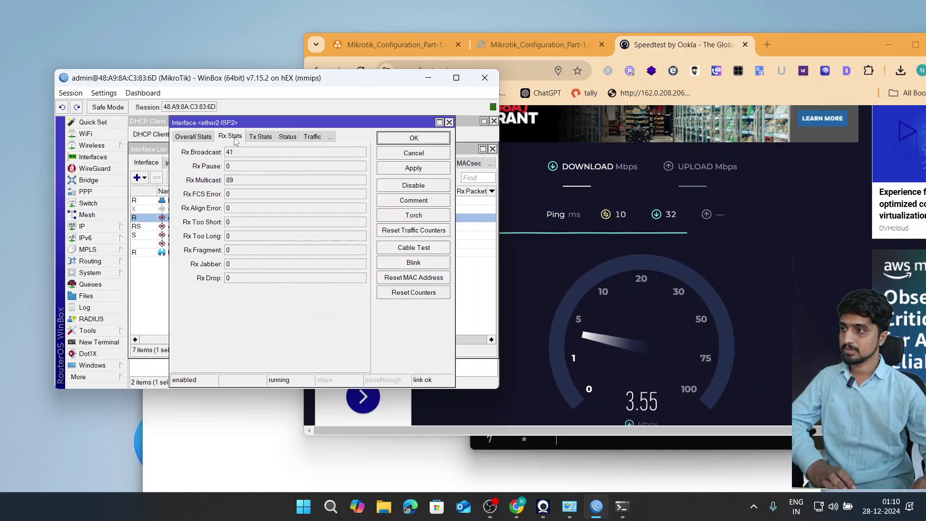
click(287, 137)
click(312, 137)
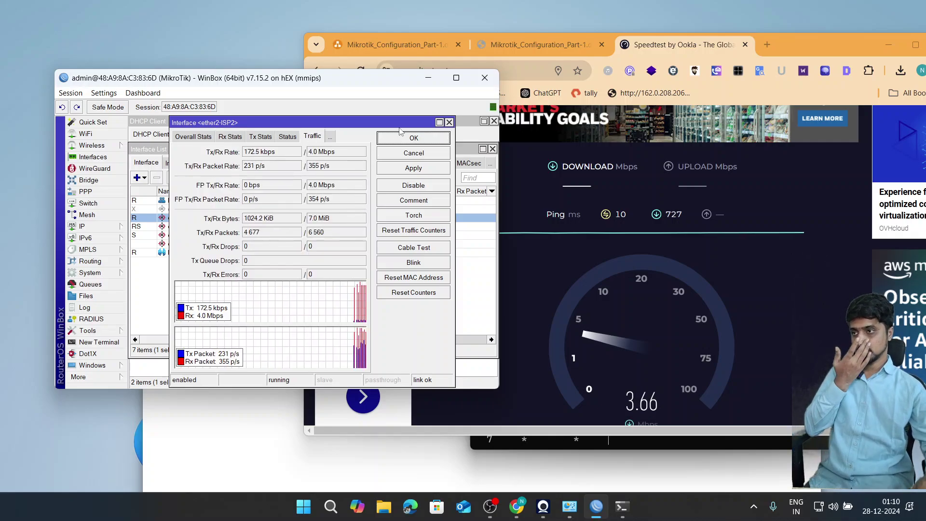
drag(395, 169, 396, 235)
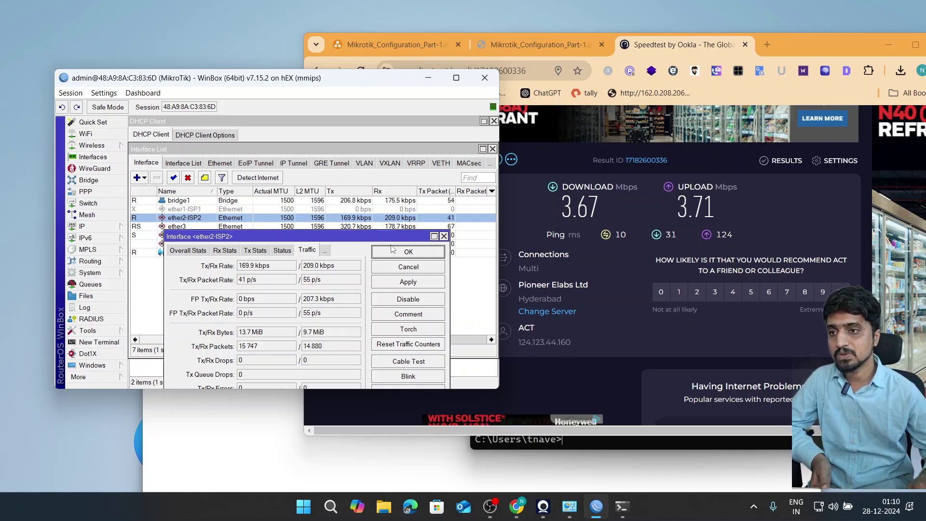
- Review the load-balancing diagram's 4-MBPS ISP links and PC settings in diagrams.net
click(508, 43)
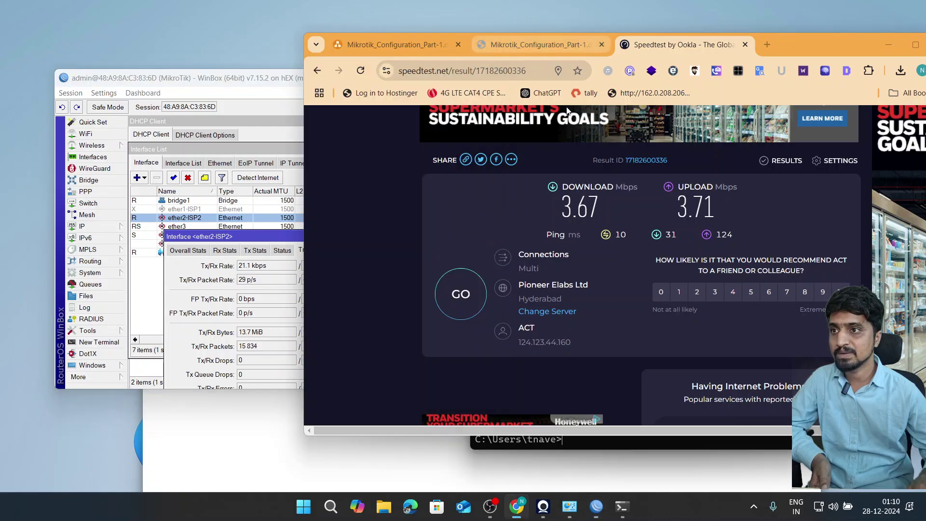
click(535, 44)
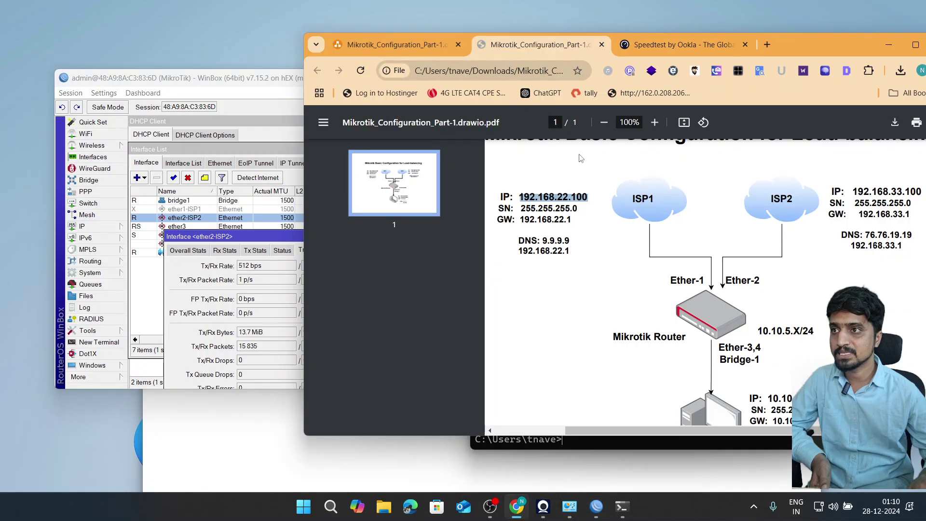
click(410, 47)
double_click(810, 50)
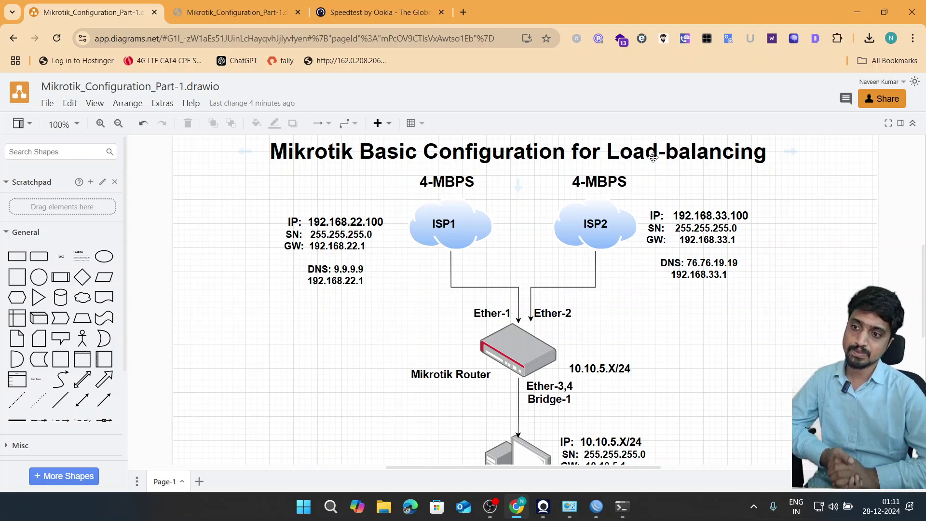
scroll(622, 218, down, 4)
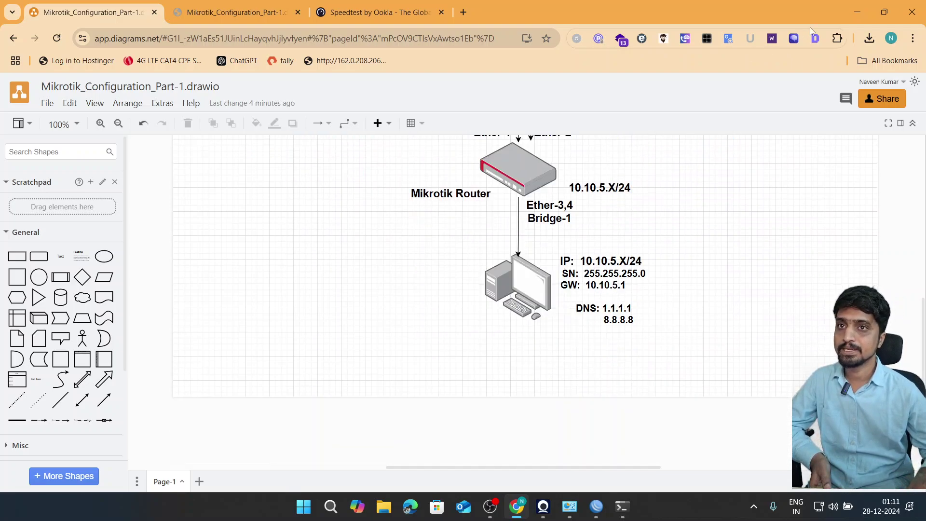
click(857, 12)
- Close the ether2-ISP2 details and maximize the interface list and WinBox window
click(414, 253)
double_click(365, 151)
double_click(376, 79)
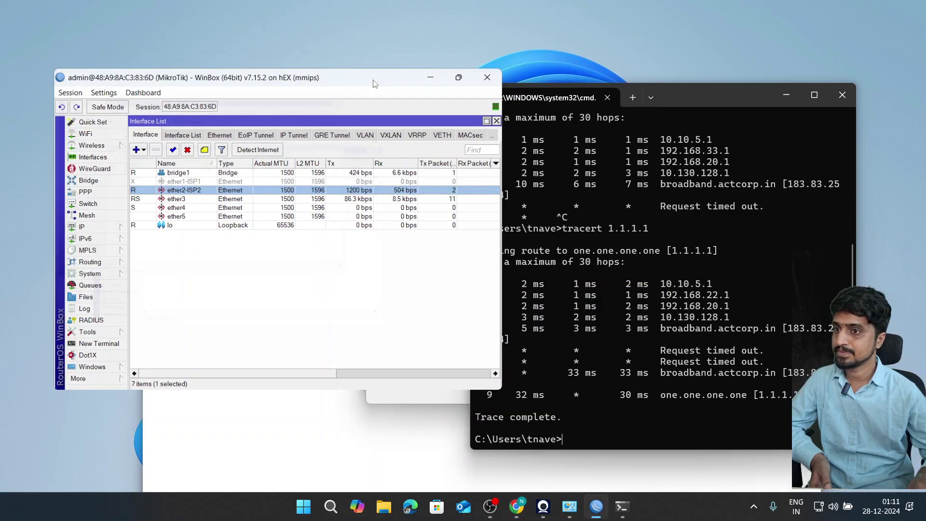
- Close the Interface List and show the DHCP Client list with ether2-ISP2 at 192.168.33.100/24
click(921, 48)
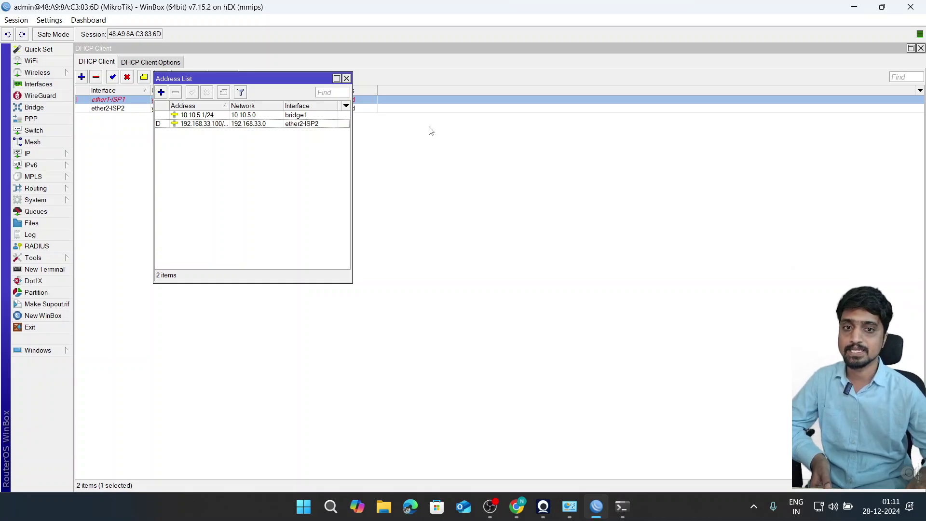
click(432, 157)
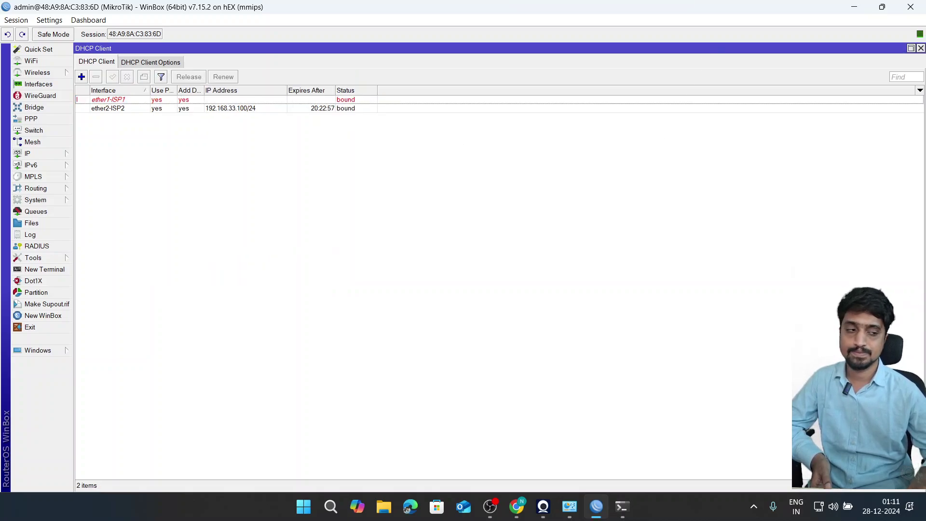